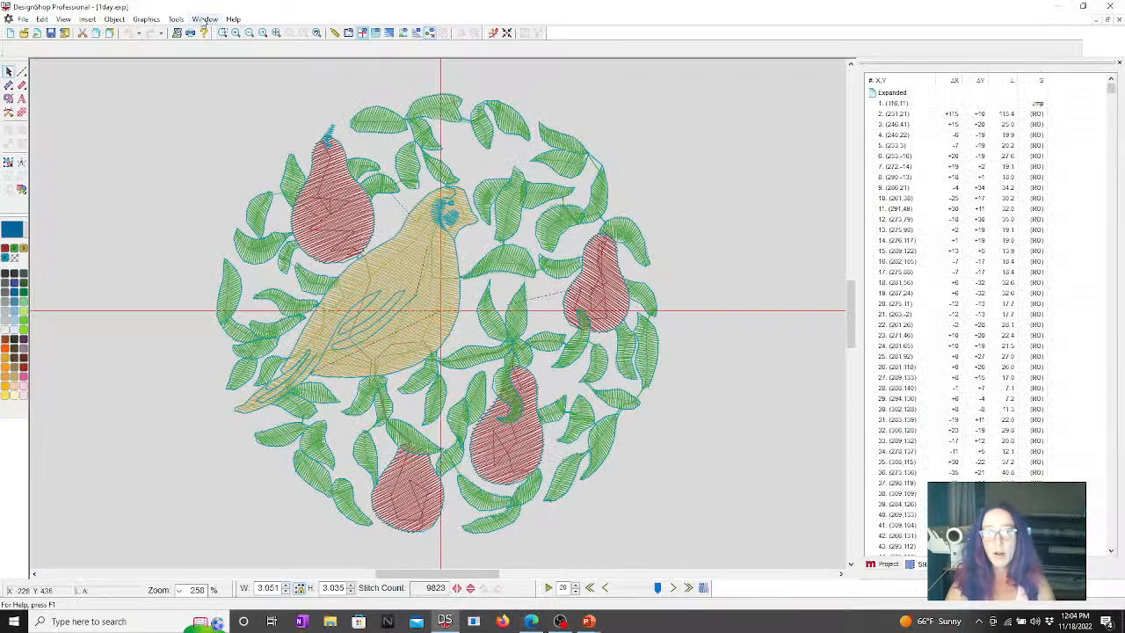
# Switch to the 1day.ofm design and get a close view of the whole wreath.
pyautogui.click(238, 137)
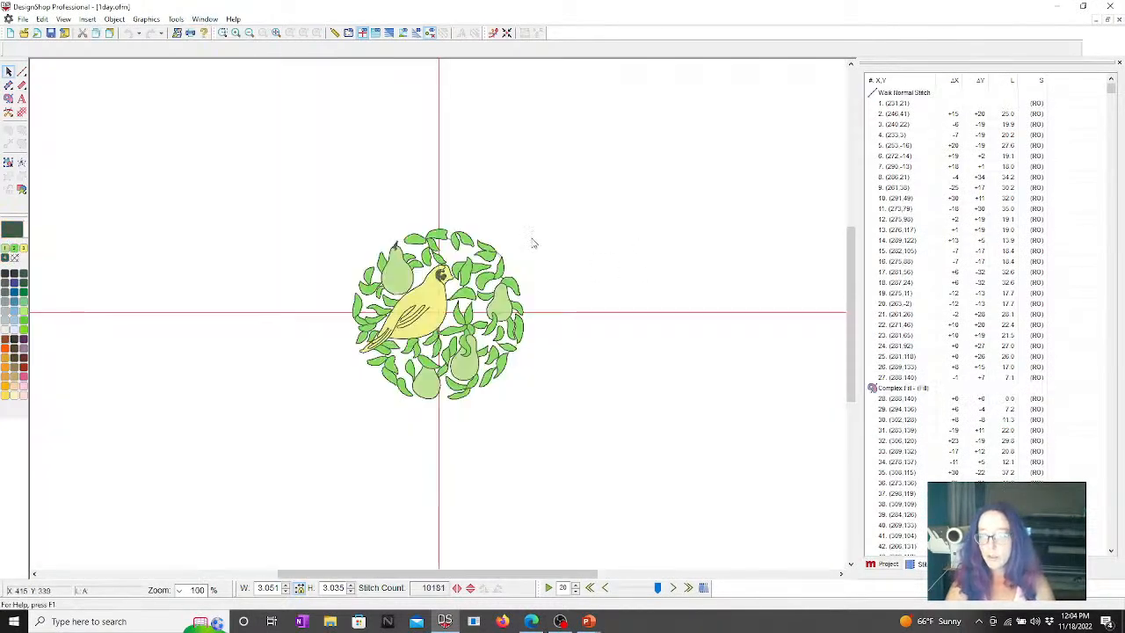
pyautogui.click(222, 32)
pyautogui.moveTo(294, 226); pyautogui.dragTo(577, 460)
# Recolour the lower-right pear and the upper-left pear fills to orange 1978 Fluorescent, Madeira Poly Neon.
pyautogui.click(500, 356)
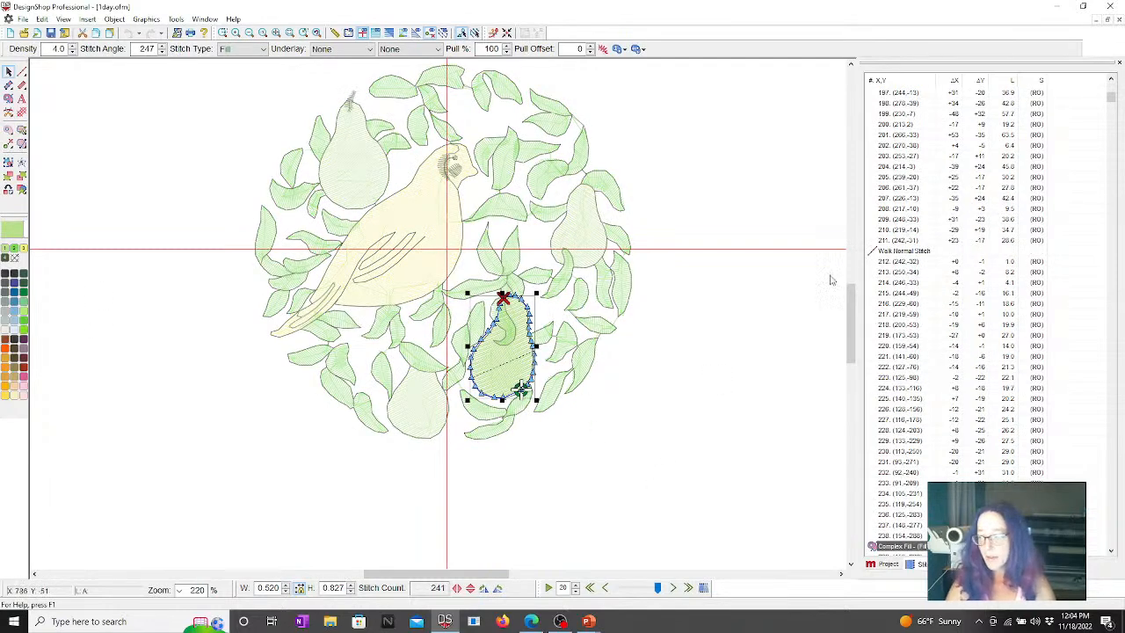
pyautogui.click(883, 563)
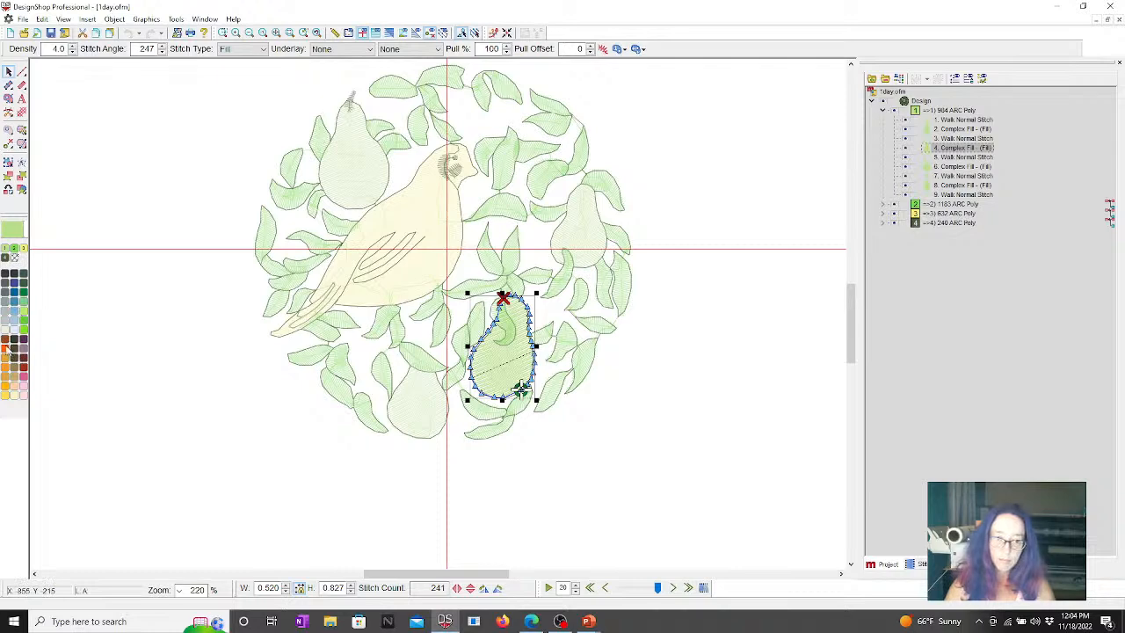
pyautogui.click(10, 349)
pyautogui.click(622, 480)
pyautogui.click(347, 193)
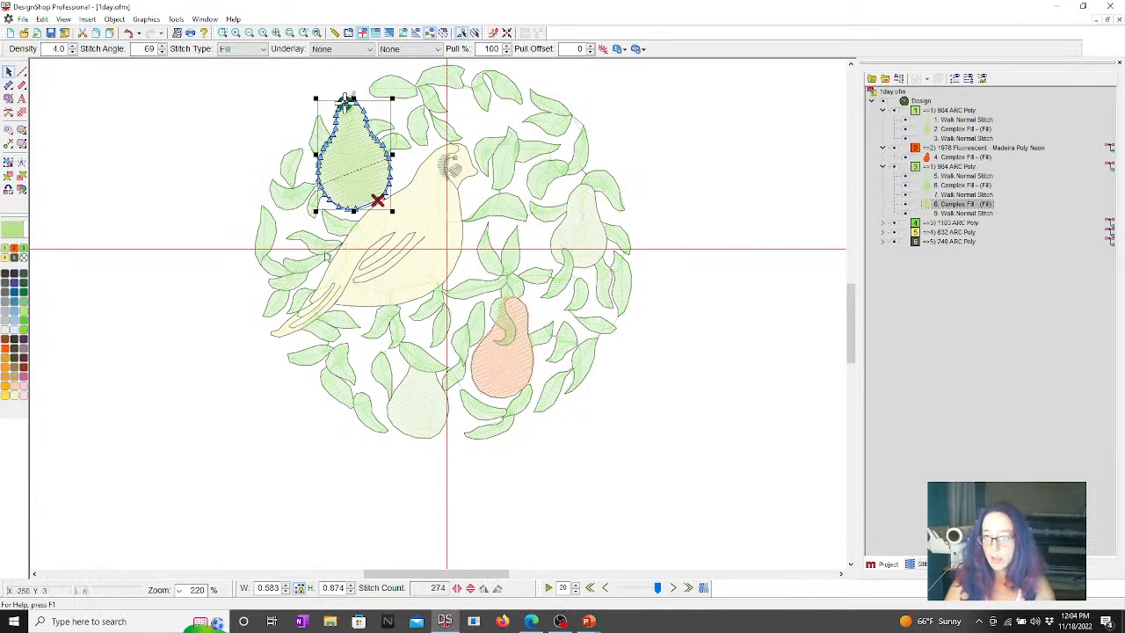
pyautogui.click(14, 249)
pyautogui.click(685, 271)
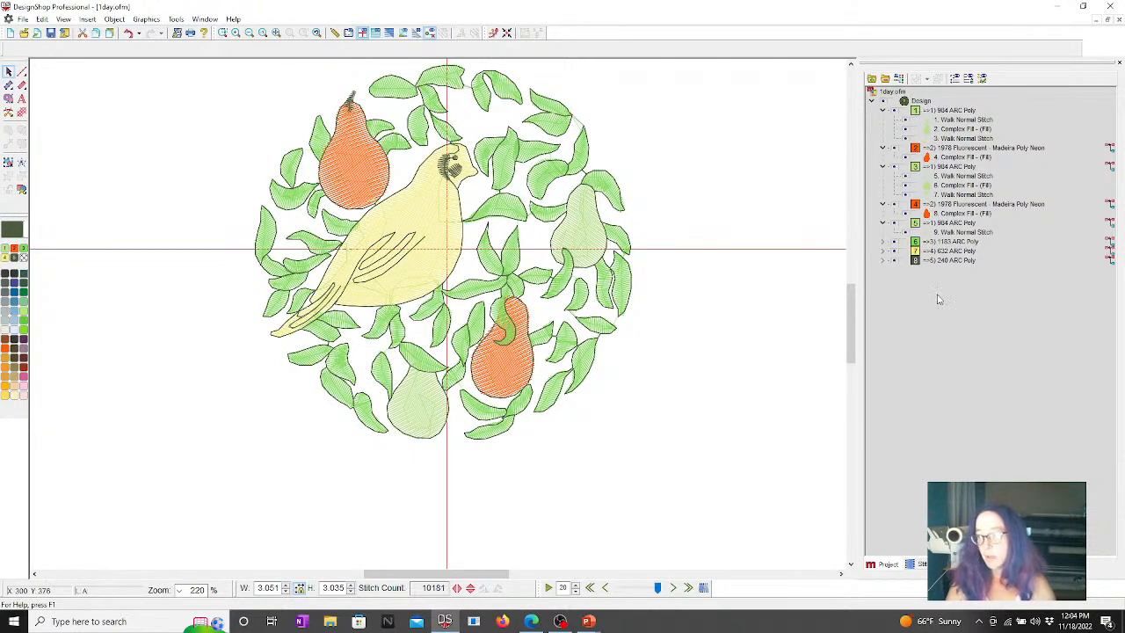
# Reorder the lower-right pear's orange block to stitch directly before the other orange pear, and show the design as a 3D stitch preview.
pyautogui.click(927, 112)
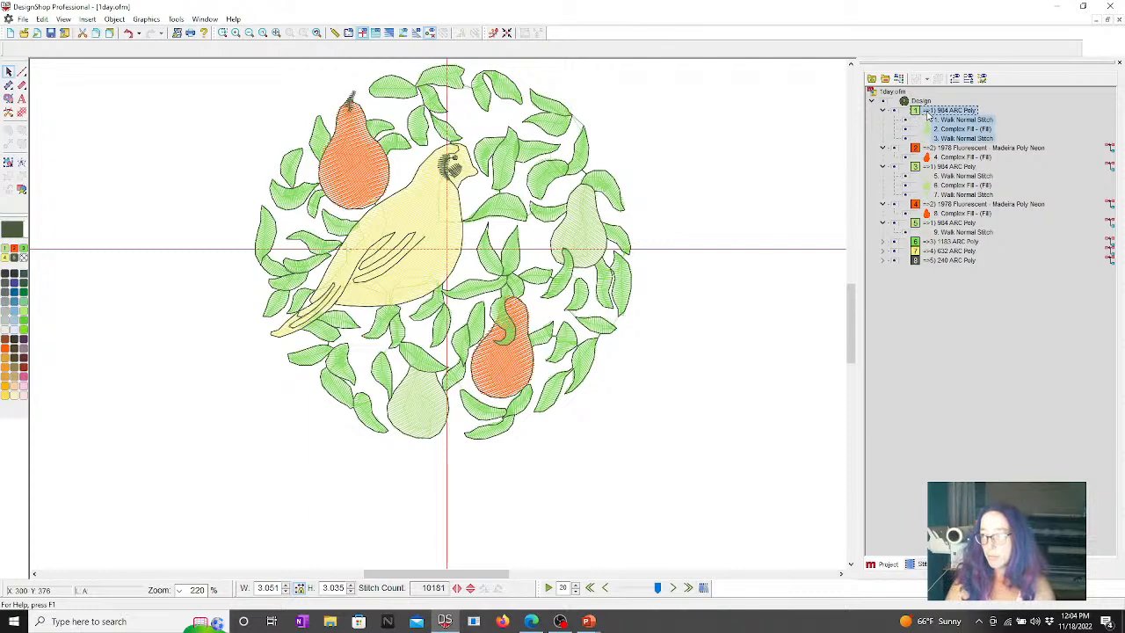
pyautogui.click(933, 168)
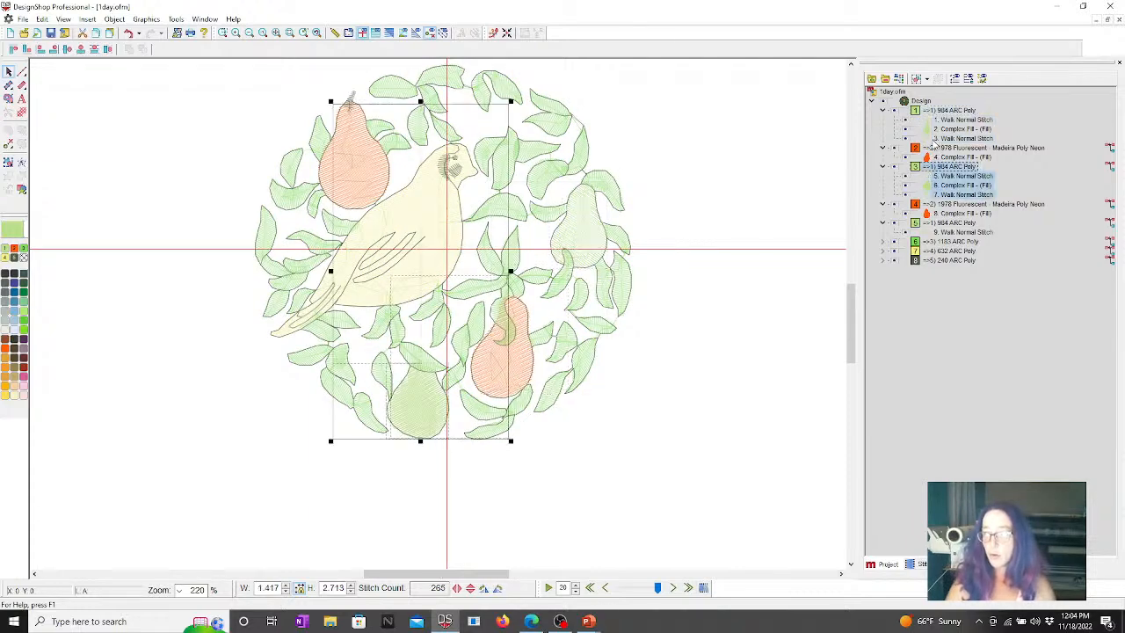
pyautogui.moveTo(926, 157); pyautogui.dragTo(931, 195)
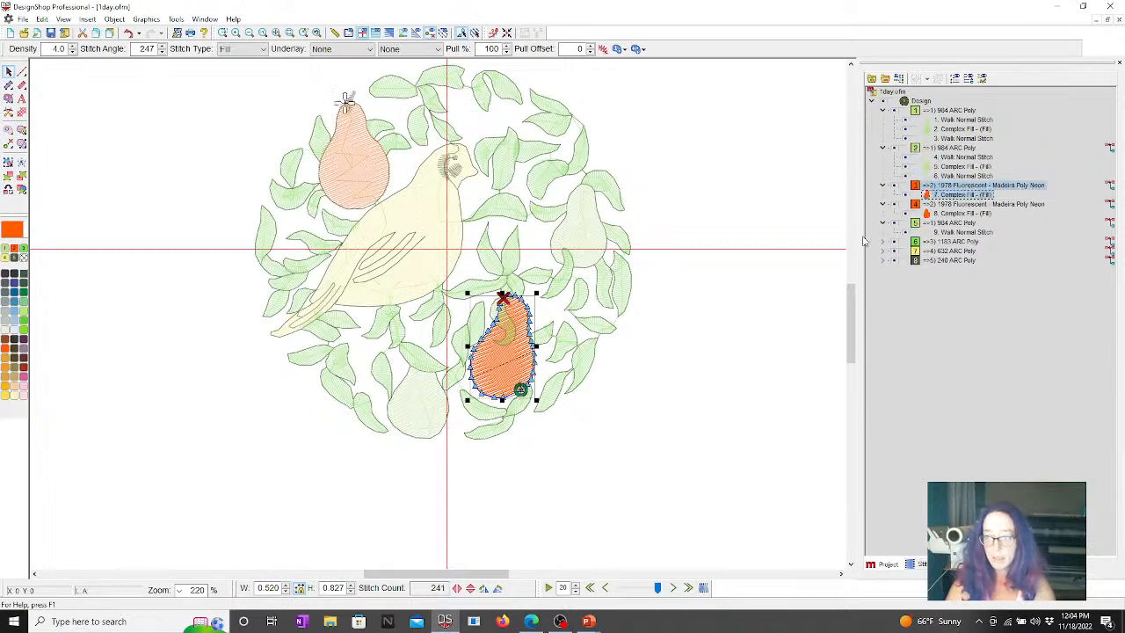
pyautogui.click(928, 149)
pyautogui.press('Delete')
pyautogui.click(742, 280)
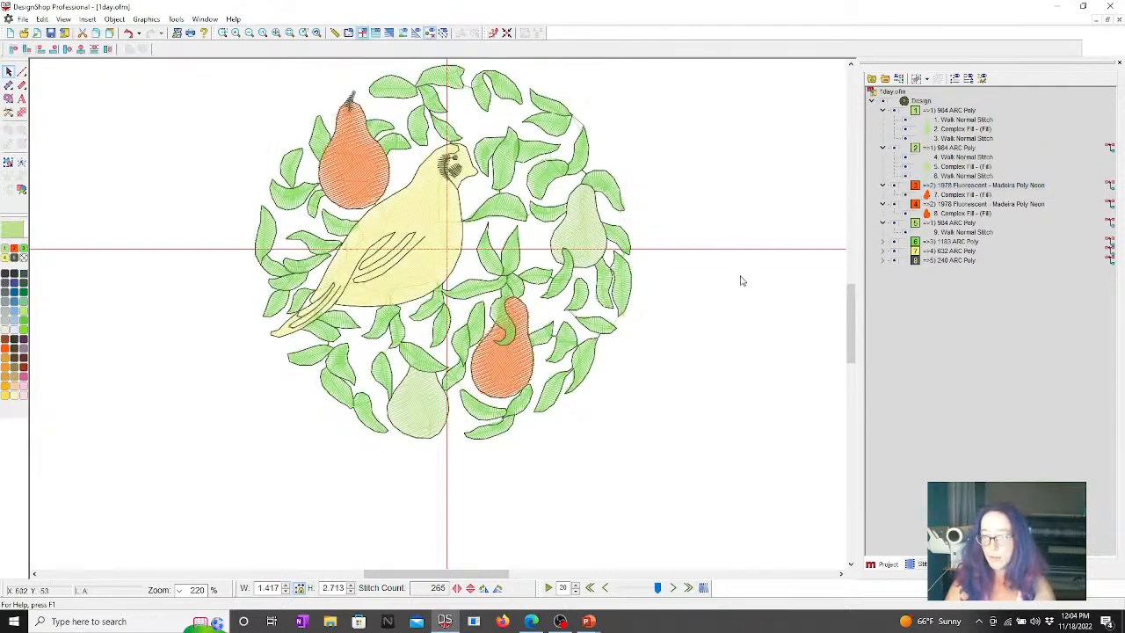
pyautogui.click(389, 35)
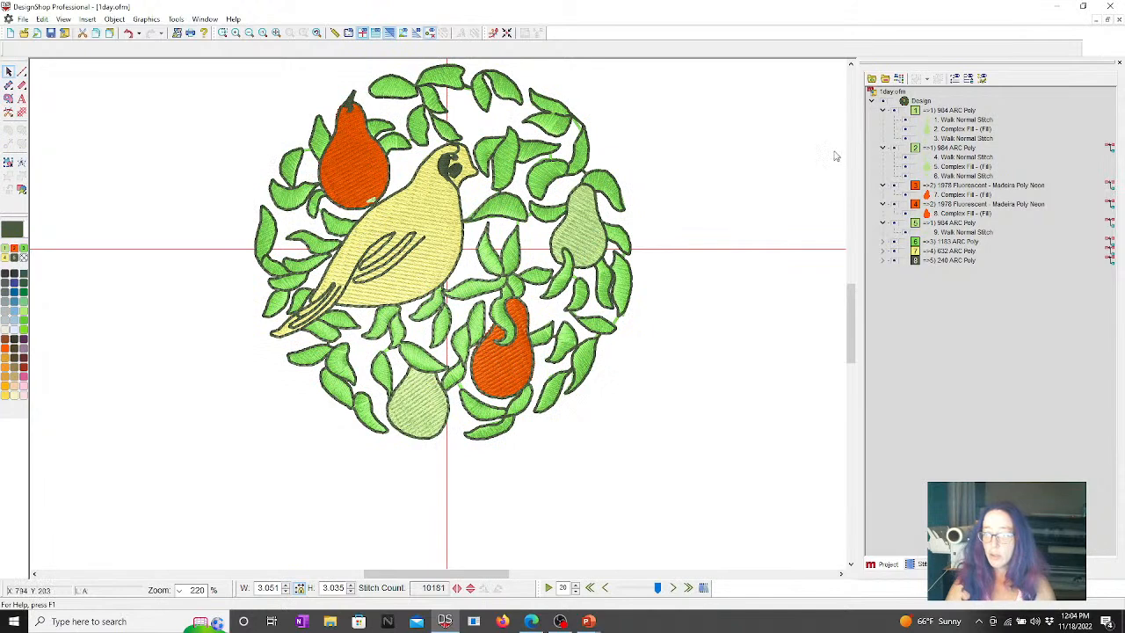
# Try the 1183 ARC Poly leaf block at the start of the stitching order, returning it below the last 984 ARC Poly block.
pyautogui.click(936, 186)
pyautogui.click(928, 212)
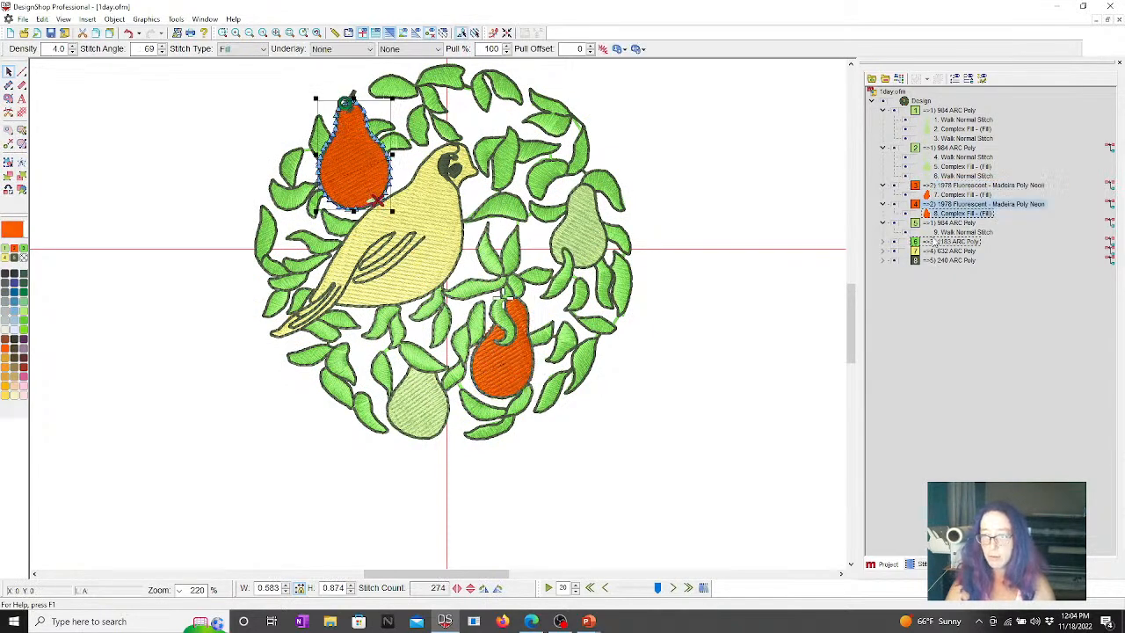
pyautogui.click(937, 241)
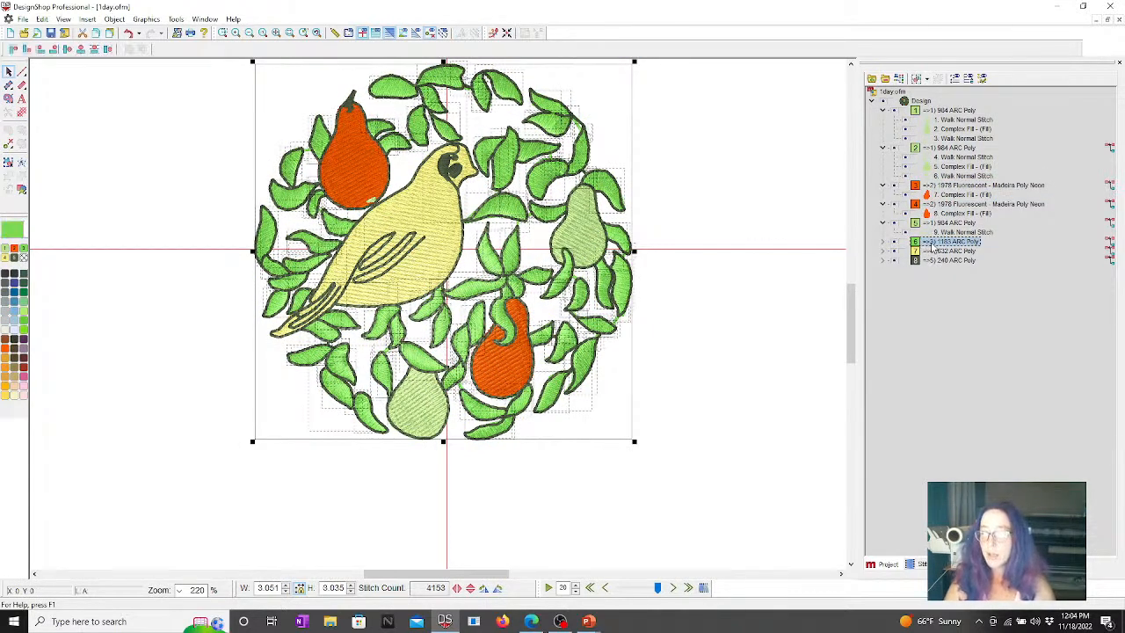
pyautogui.moveTo(931, 249); pyautogui.dragTo(933, 104)
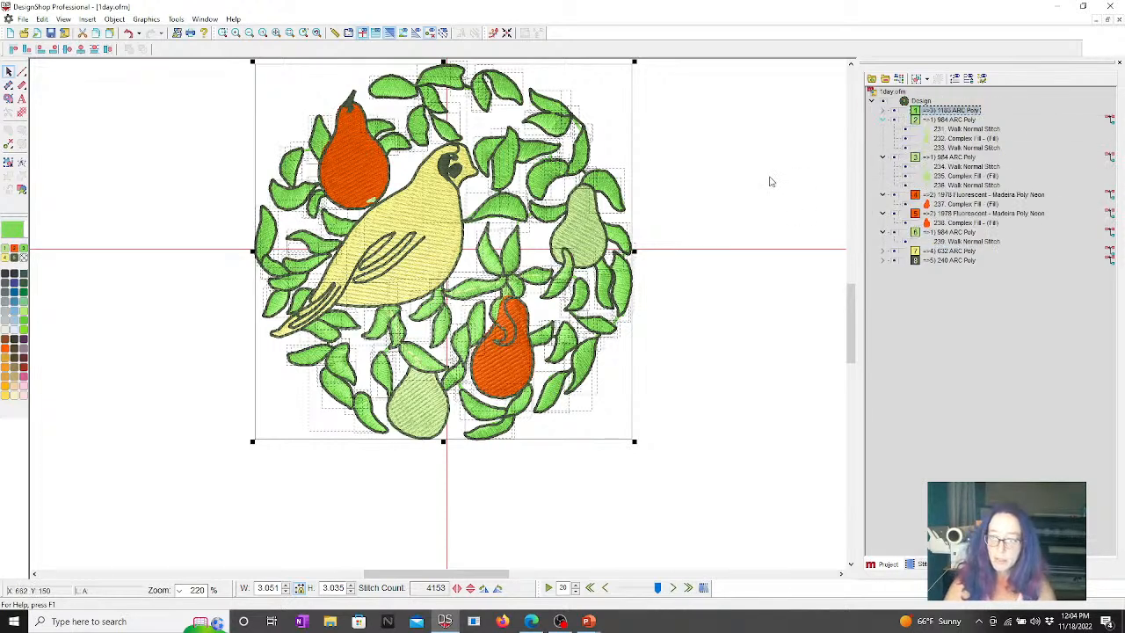
pyautogui.click(761, 208)
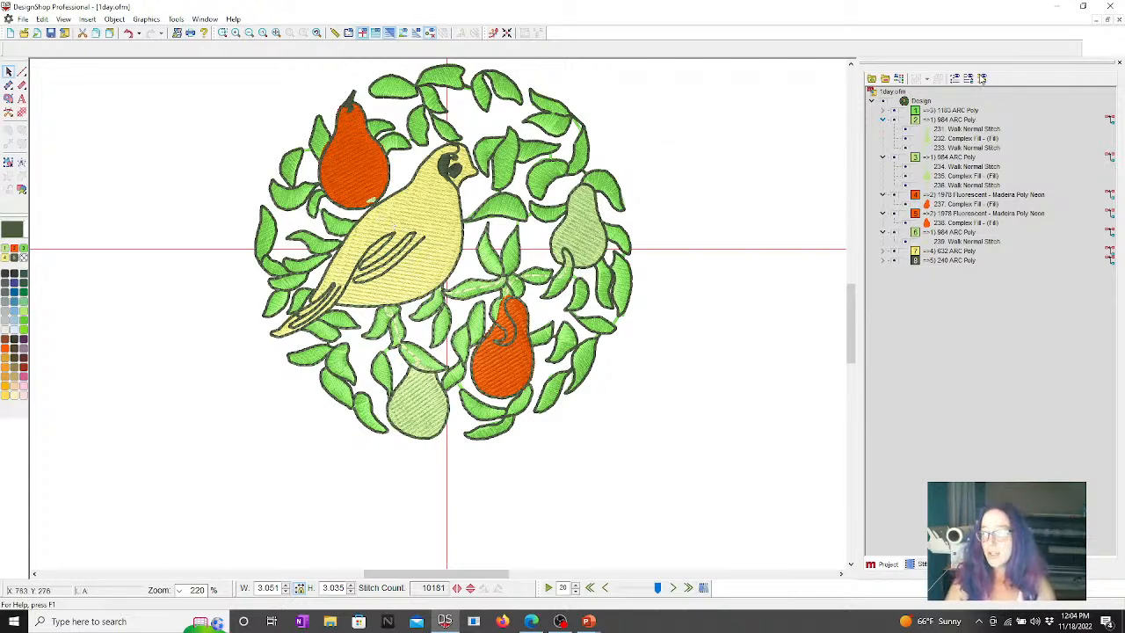
pyautogui.moveTo(955, 111); pyautogui.dragTo(945, 247)
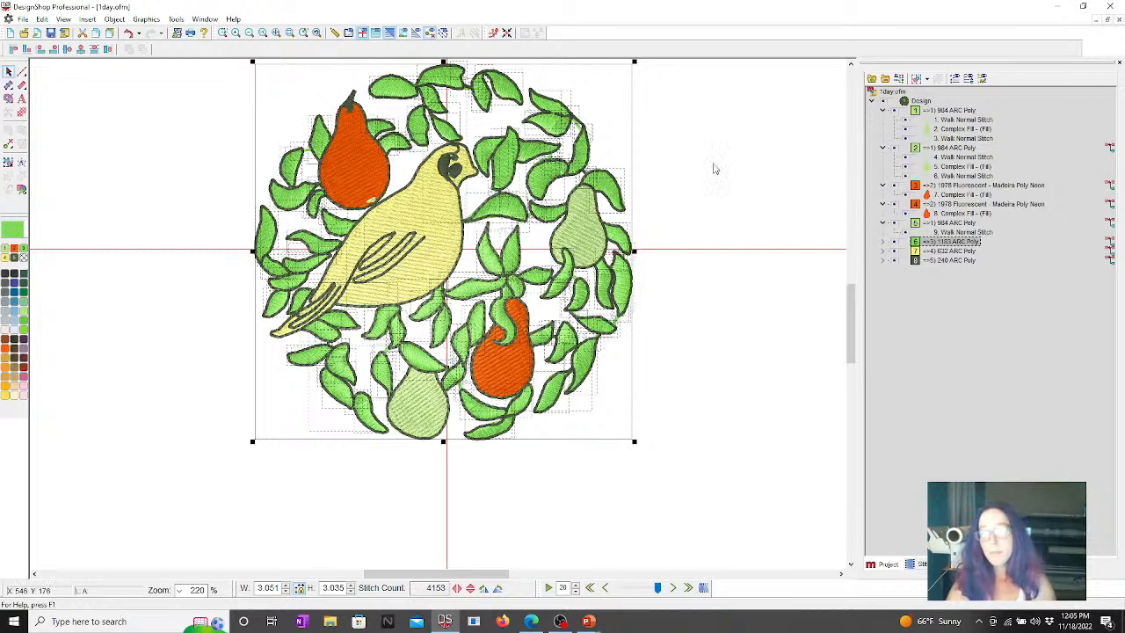
# Remove the colour changes before the second 984 ARC Poly block, the second 1978 Fluorescent block and the single walk stitch block after it.
pyautogui.click(925, 149)
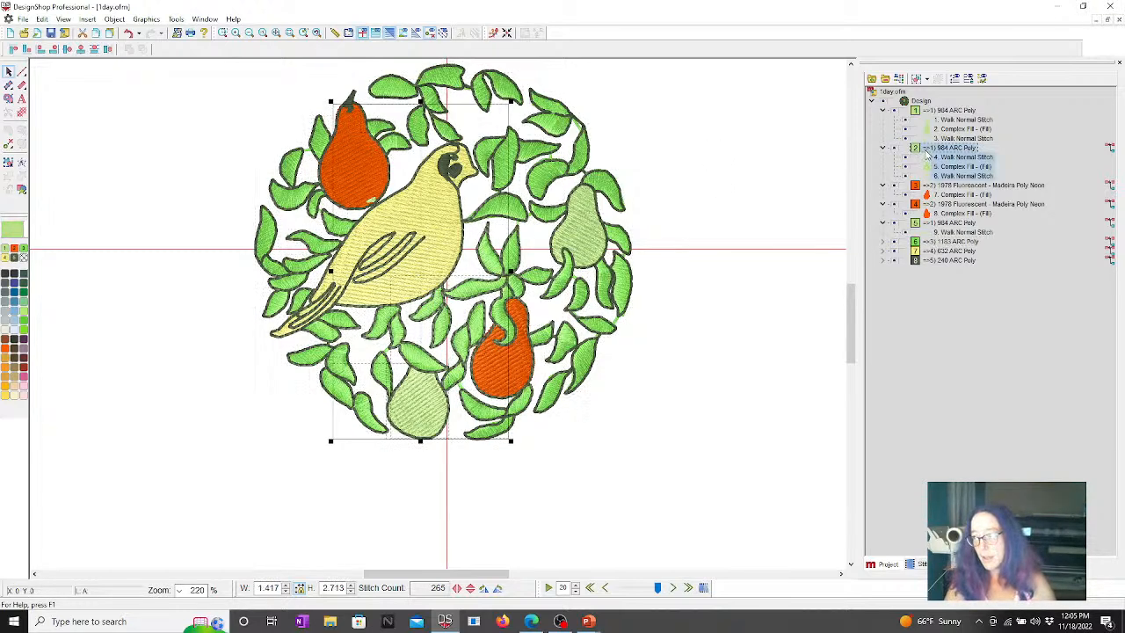
pyautogui.click(1110, 148)
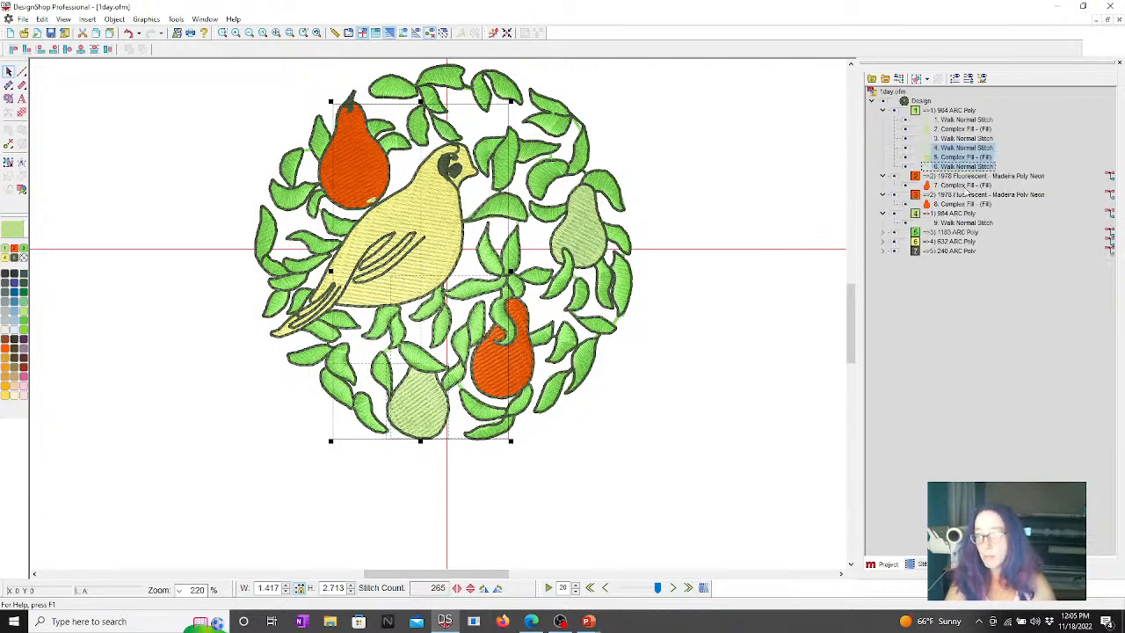
pyautogui.click(954, 194)
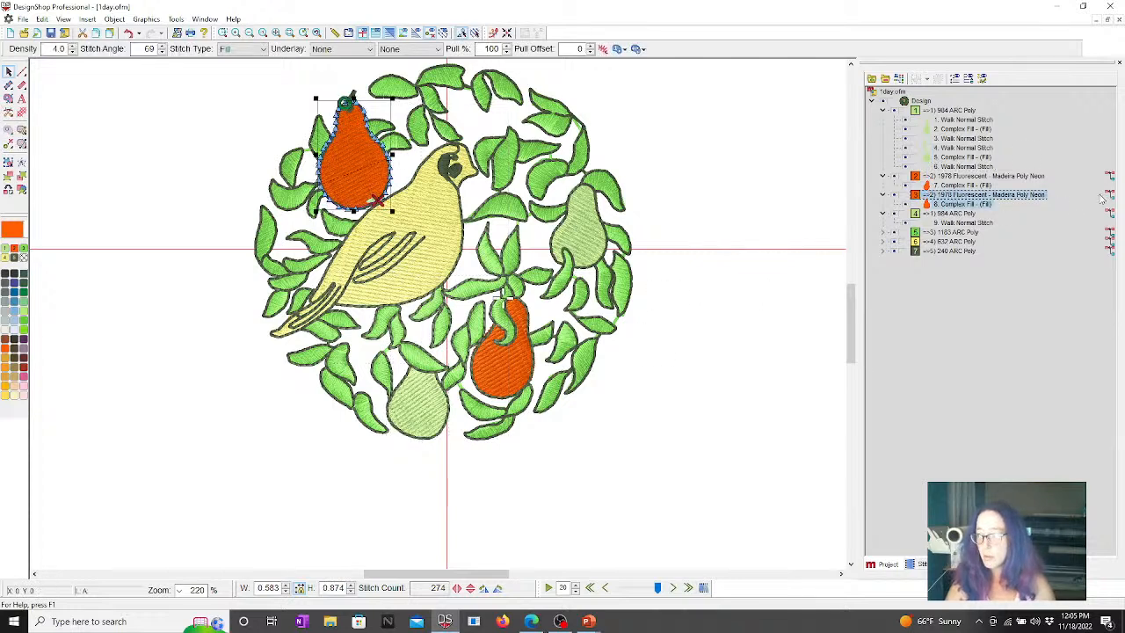
pyautogui.click(1110, 195)
pyautogui.click(1110, 204)
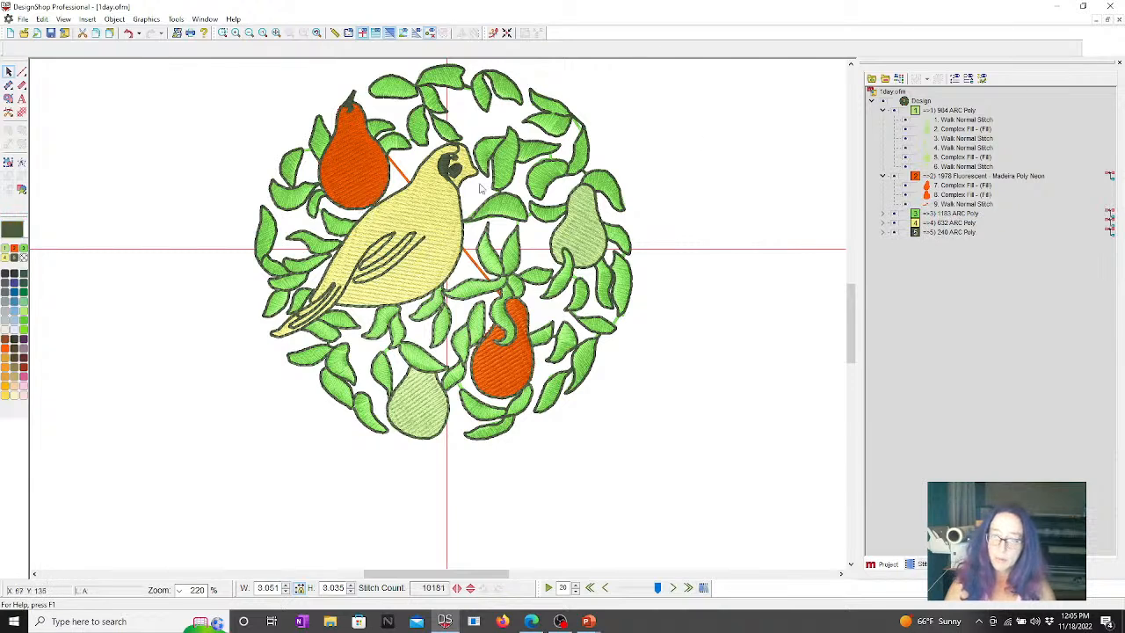
# Insert a trim after the first orange pear fill in the 1978 Fluorescent block.
pyautogui.click(957, 186)
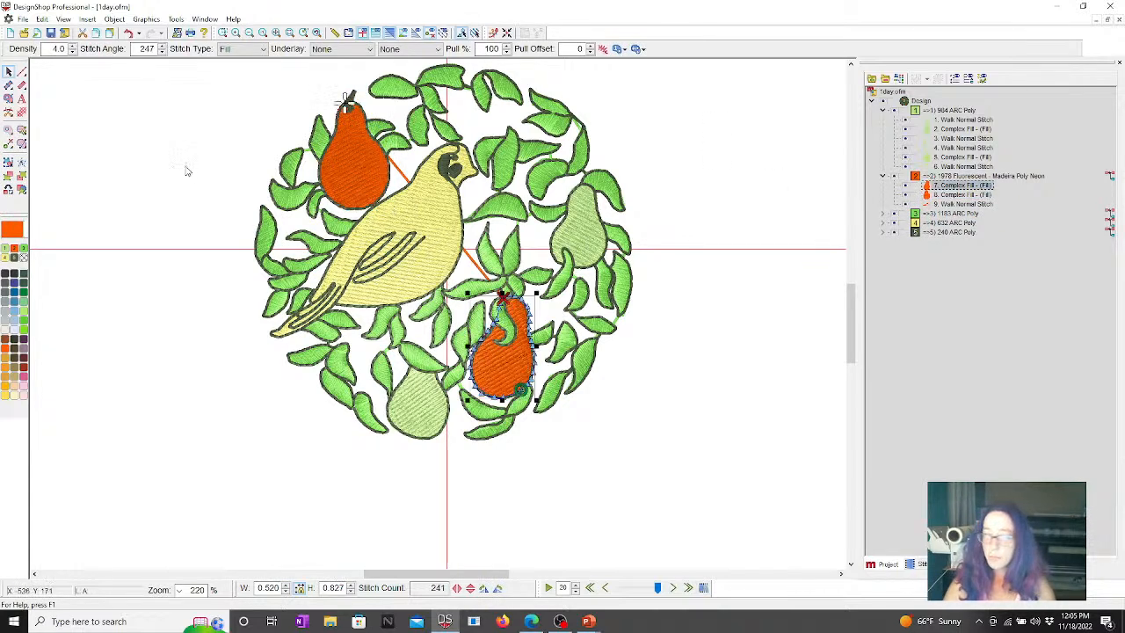
pyautogui.click(9, 113)
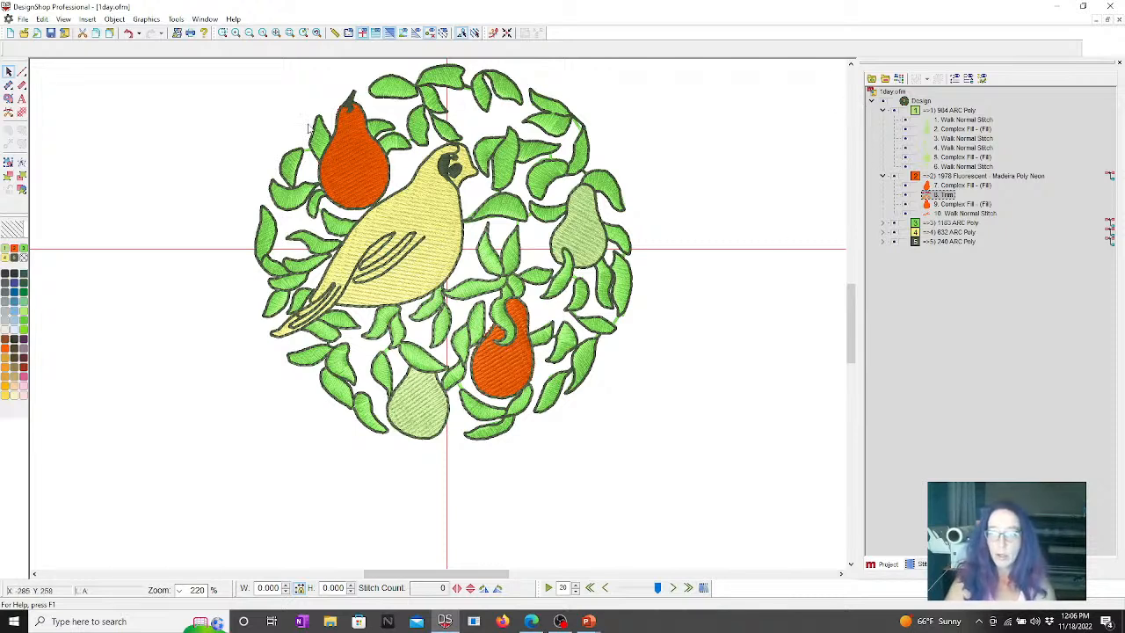
# Try the orange pear block at the end of the stitching order and after the leaf block, returning it before the leaves.
pyautogui.click(944, 184)
pyautogui.click(942, 177)
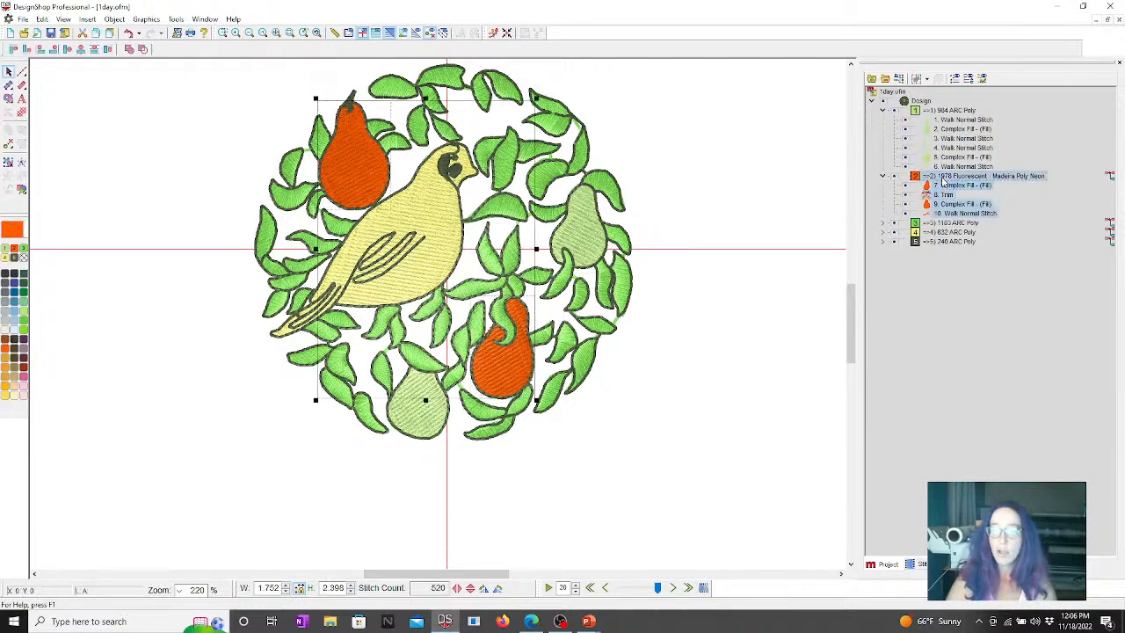
pyautogui.moveTo(940, 180); pyautogui.dragTo(949, 246)
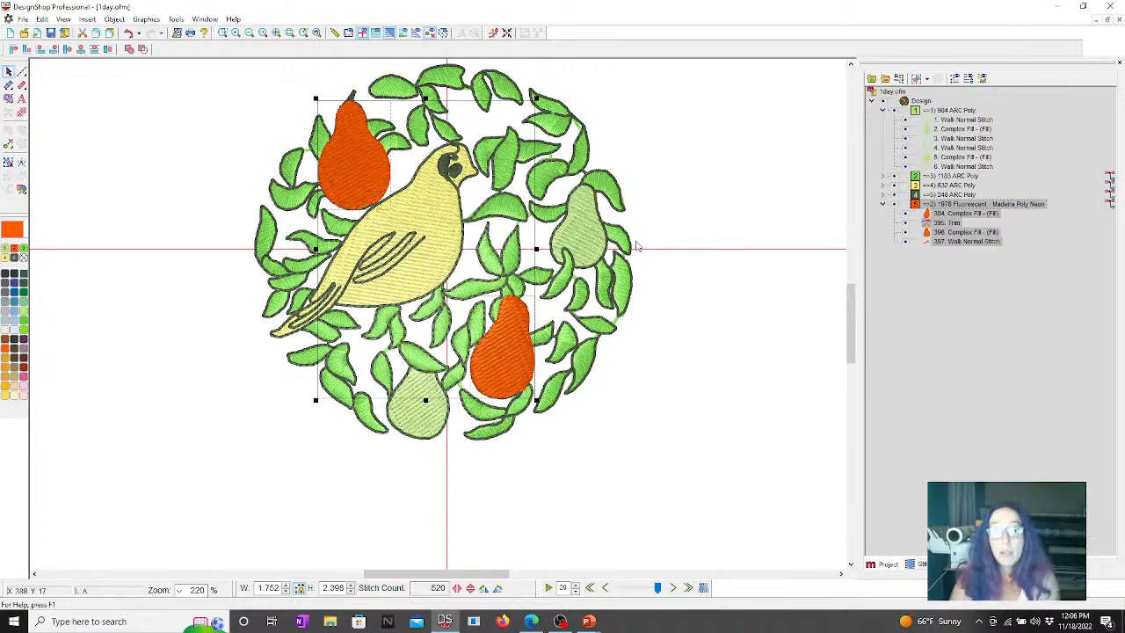
pyautogui.moveTo(932, 242); pyautogui.dragTo(936, 179)
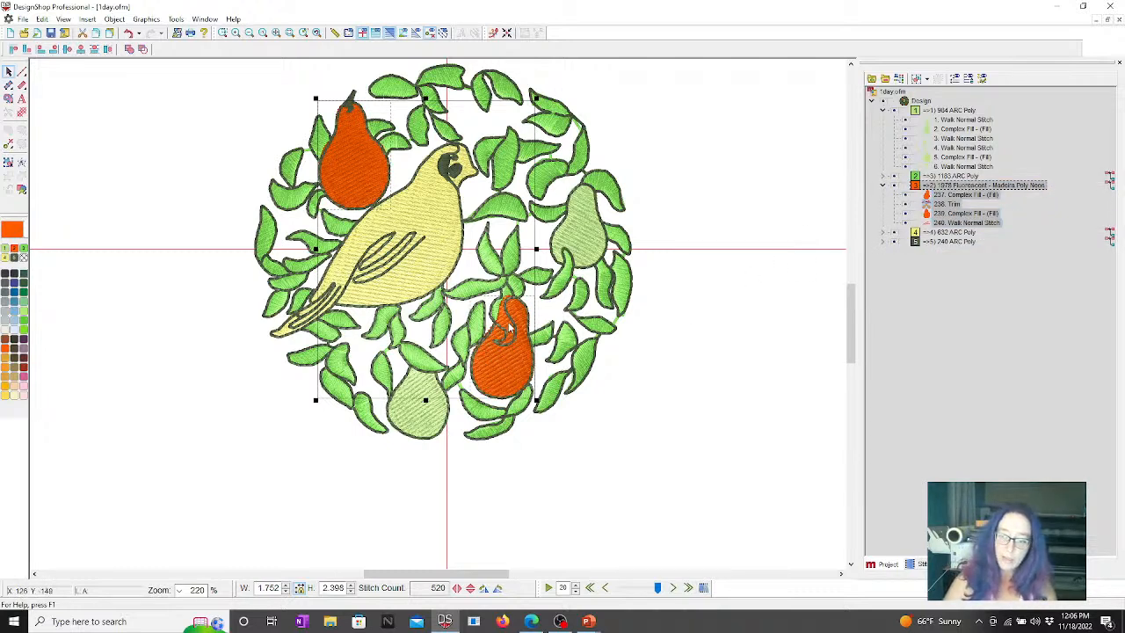
pyautogui.moveTo(933, 208); pyautogui.dragTo(931, 172)
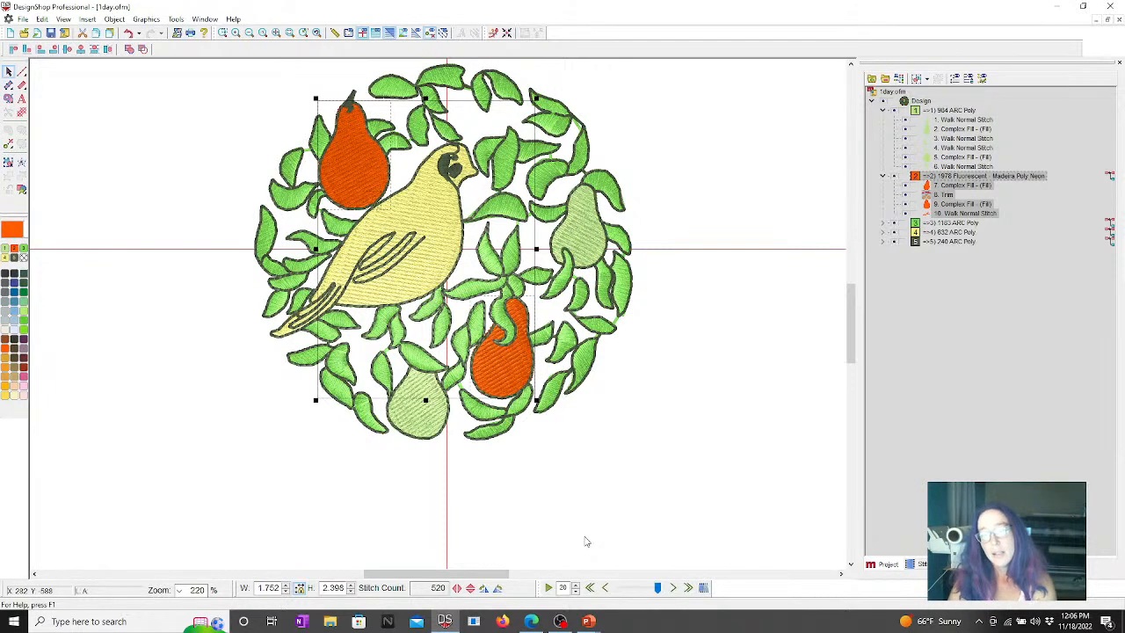
pyautogui.moveTo(591, 622)
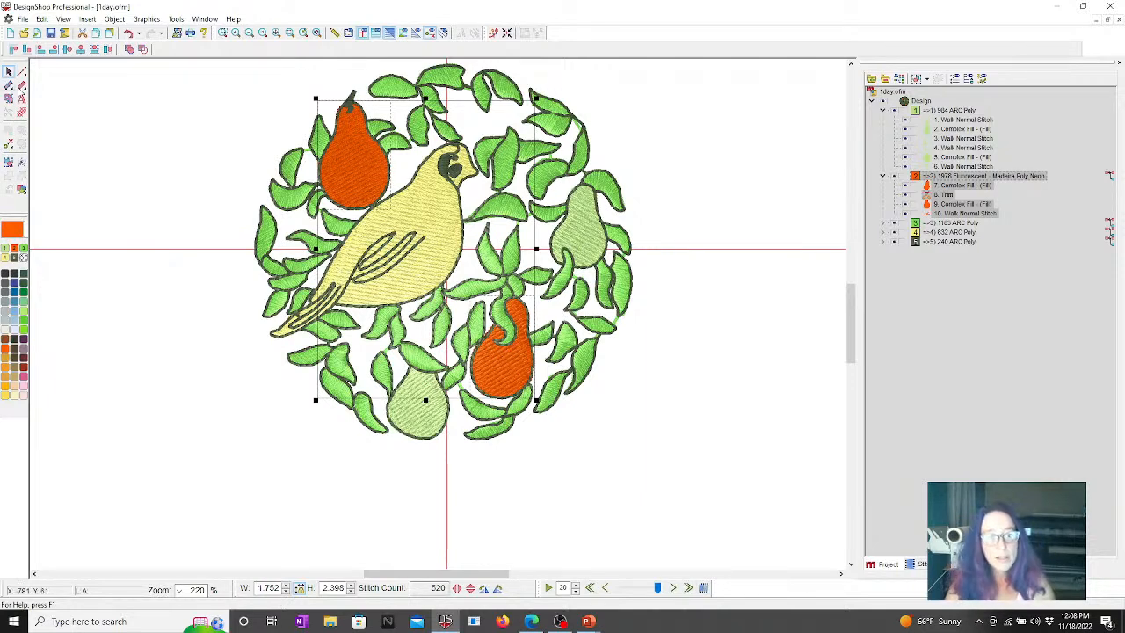
# Draw a horizontal orange single-line satin column about 1.0 inch long in the empty area left of the wreath.
pyautogui.click(22, 86)
pyautogui.press('Return')
pyautogui.click(200, 137)
pyautogui.press('Return')
pyautogui.press('Return')
pyautogui.press('Escape')
# Set the width of the orange satin column to 40.
pyautogui.moveTo(570, 49); pyautogui.dragTo(538, 50)
pyautogui.write('40')
pyautogui.press('Return')
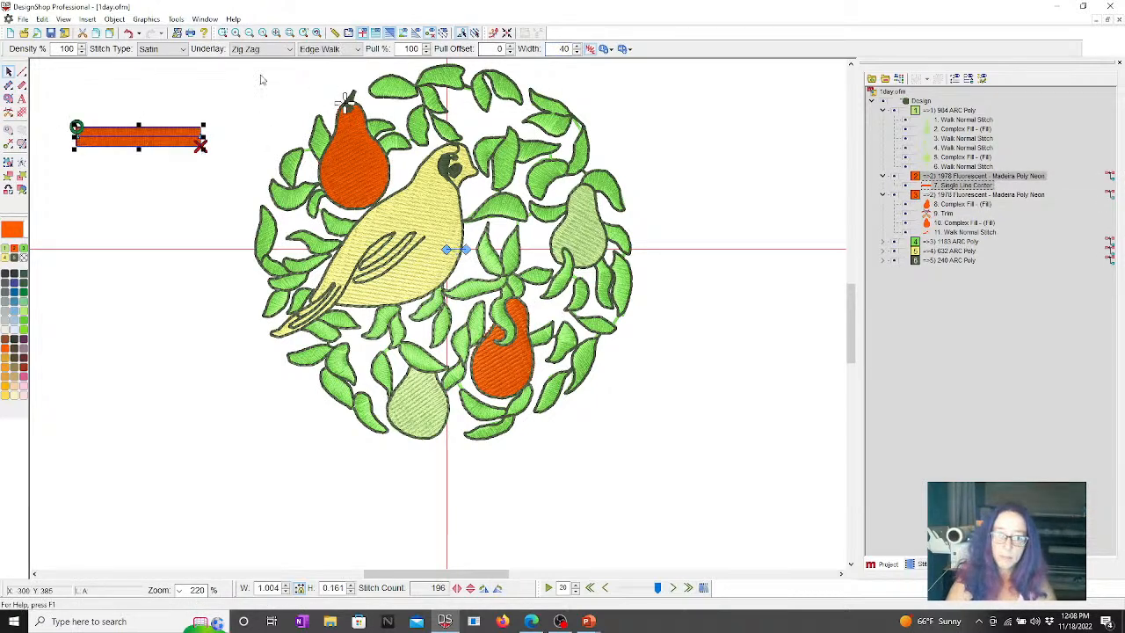
pyautogui.click(119, 120)
pyautogui.click(131, 137)
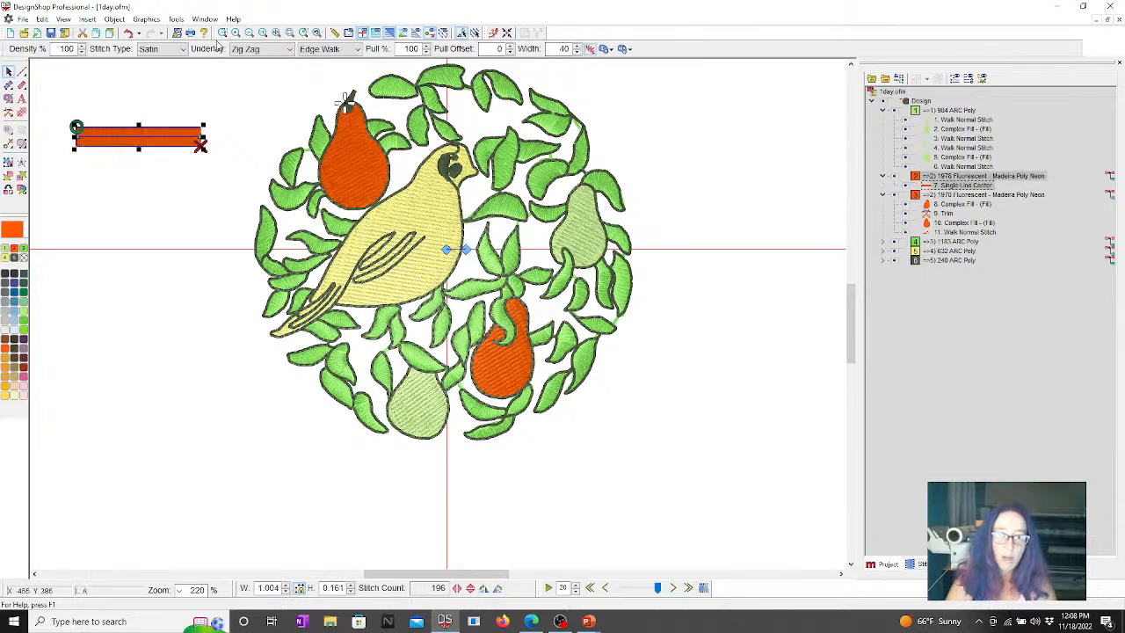
pyautogui.moveTo(42, 110); pyautogui.dragTo(248, 182)
pyautogui.press('Escape')
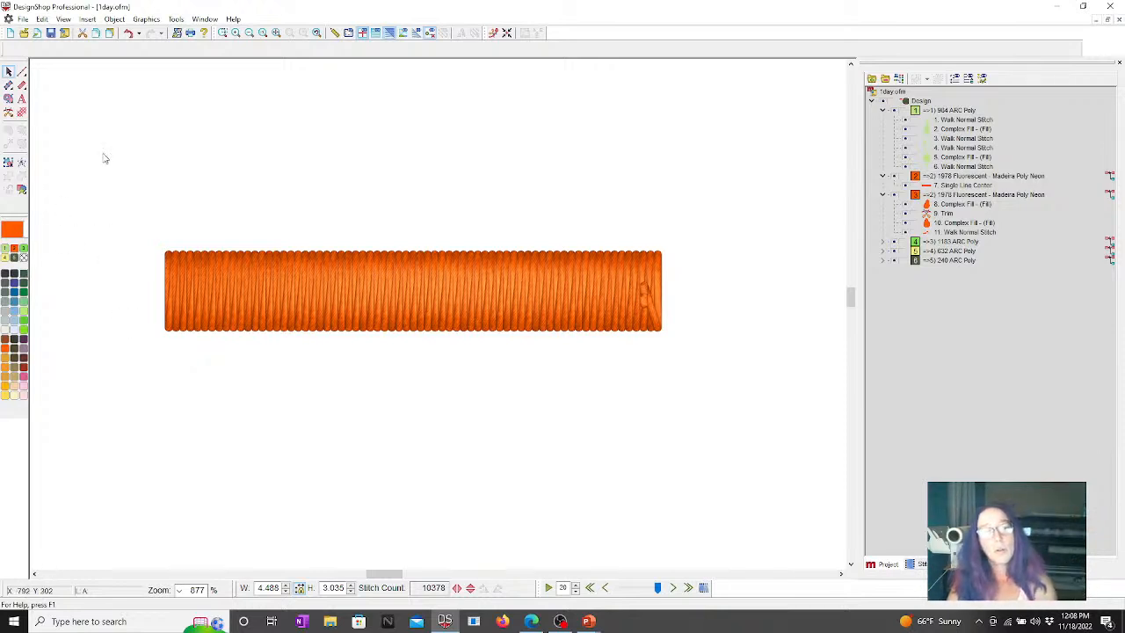
# Draw a vertical dark green satin column about 0.12 inch long and 20 wide across the left end of the orange column.
pyautogui.click(22, 85)
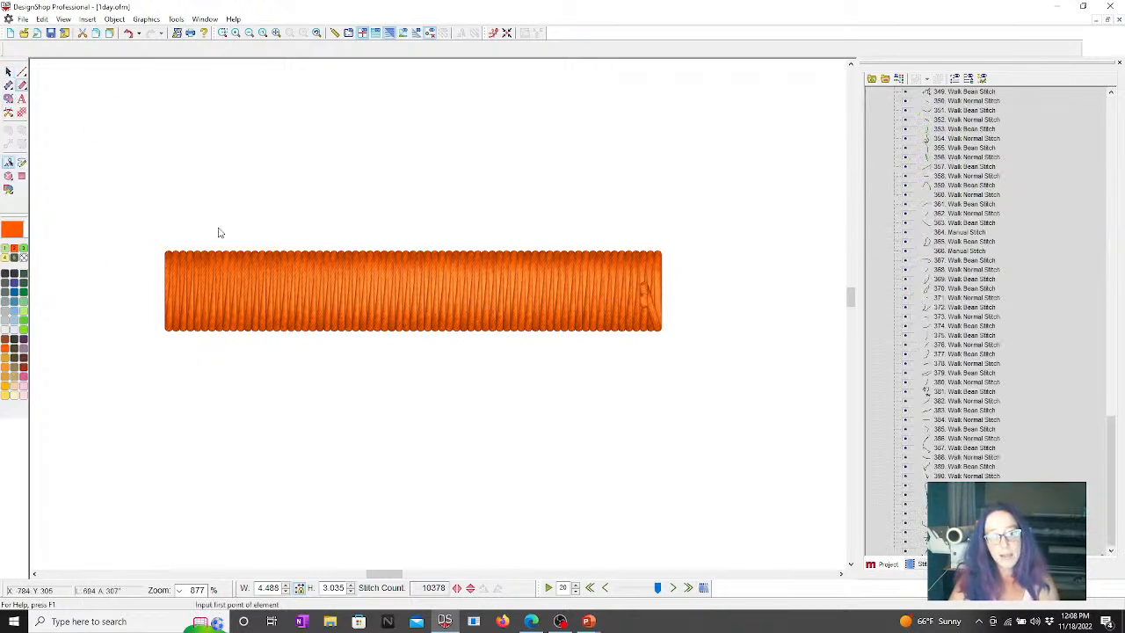
pyautogui.click(178, 260)
pyautogui.click(177, 319)
pyautogui.press('Return')
pyautogui.press('Escape')
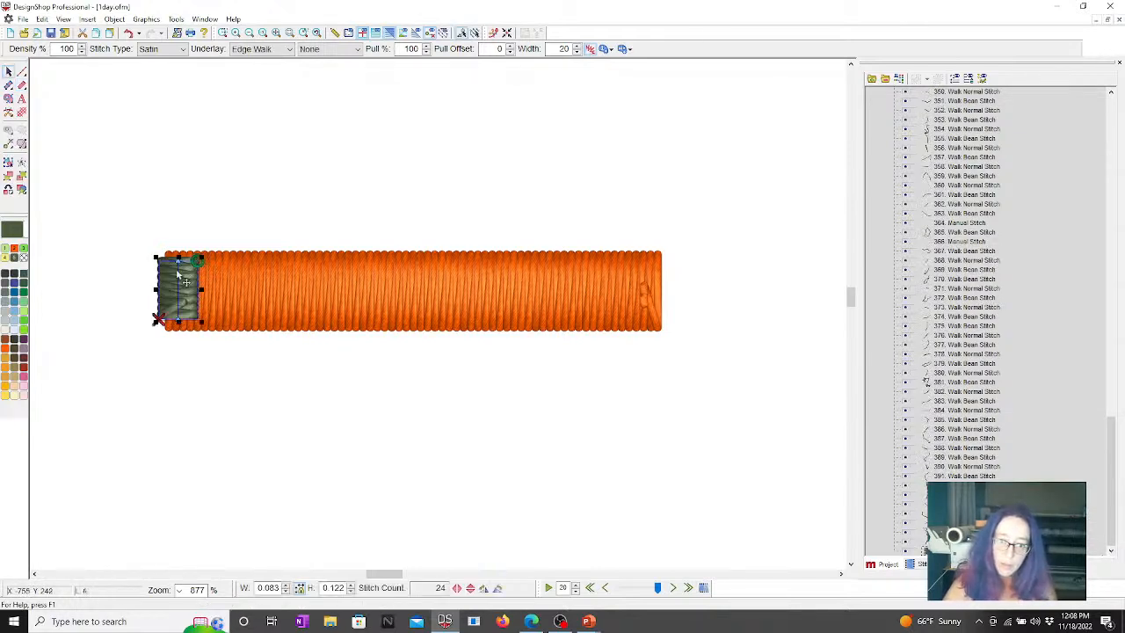
# Move and stretch the dark green column to span the orange column's height, with Center Walk as its underlay.
pyautogui.moveTo(186, 288); pyautogui.dragTo(190, 331)
pyautogui.moveTo(189, 265); pyautogui.dragTo(189, 253)
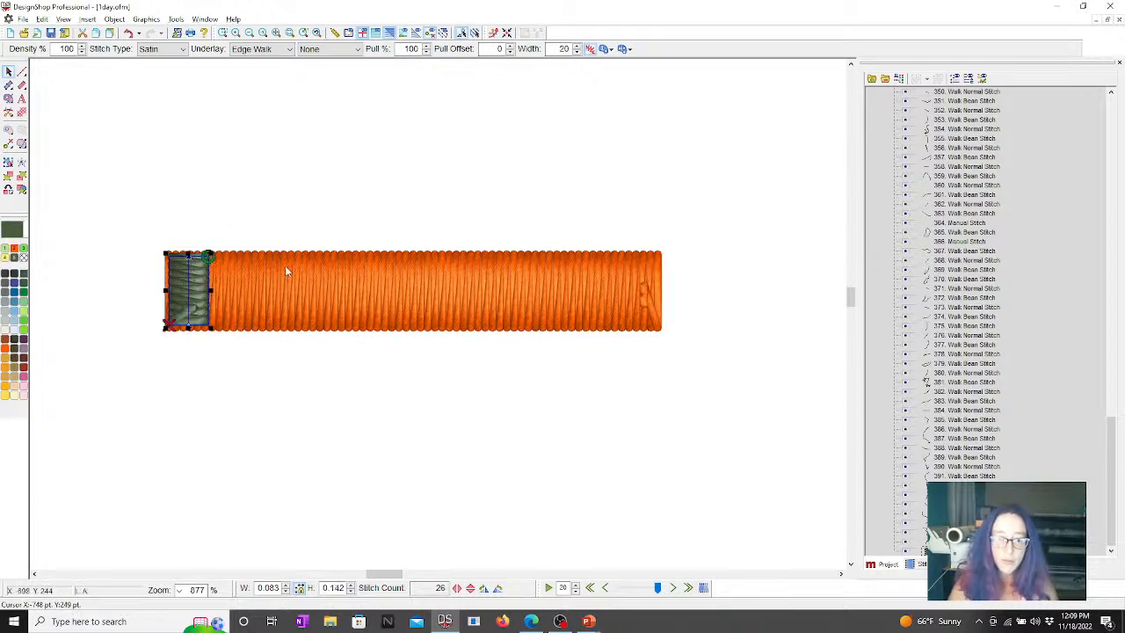
pyautogui.press('Tab')
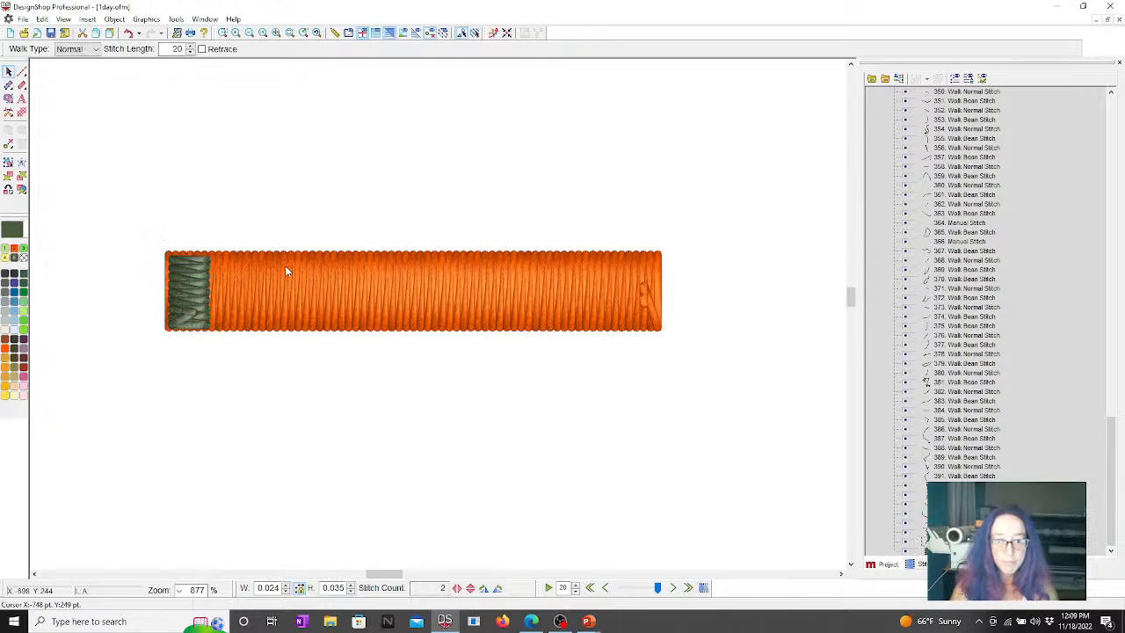
pyautogui.click(195, 290)
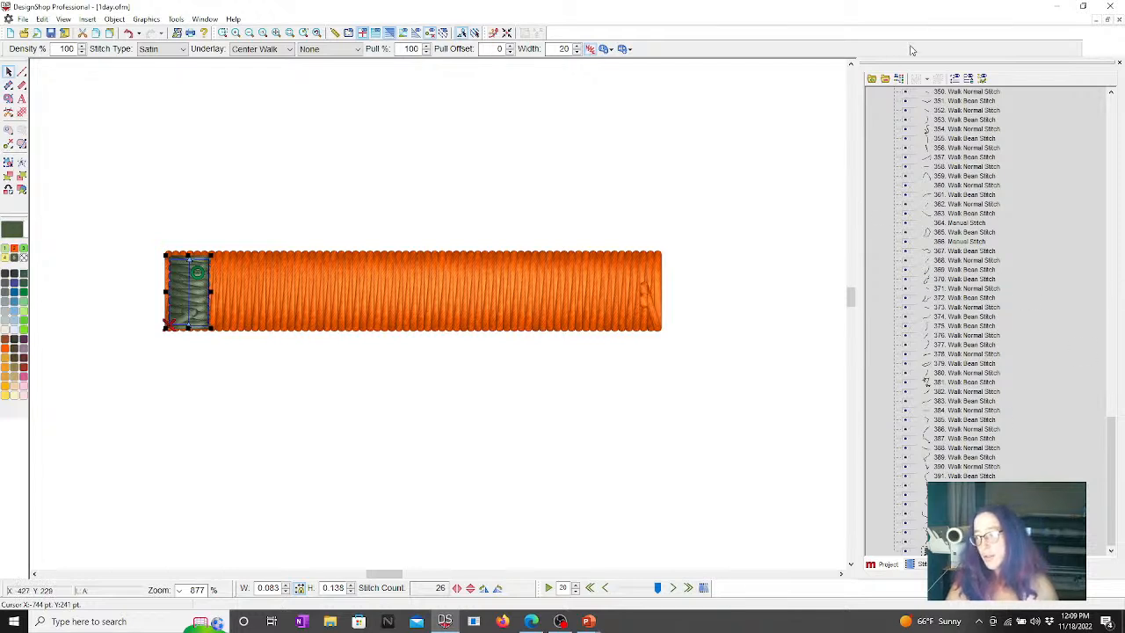
# Collapse the project tree and move the new 240 ARC Poly column's block ahead of the orange satin column in the stitching order.
pyautogui.click(888, 79)
pyautogui.moveTo(928, 158); pyautogui.dragTo(925, 111)
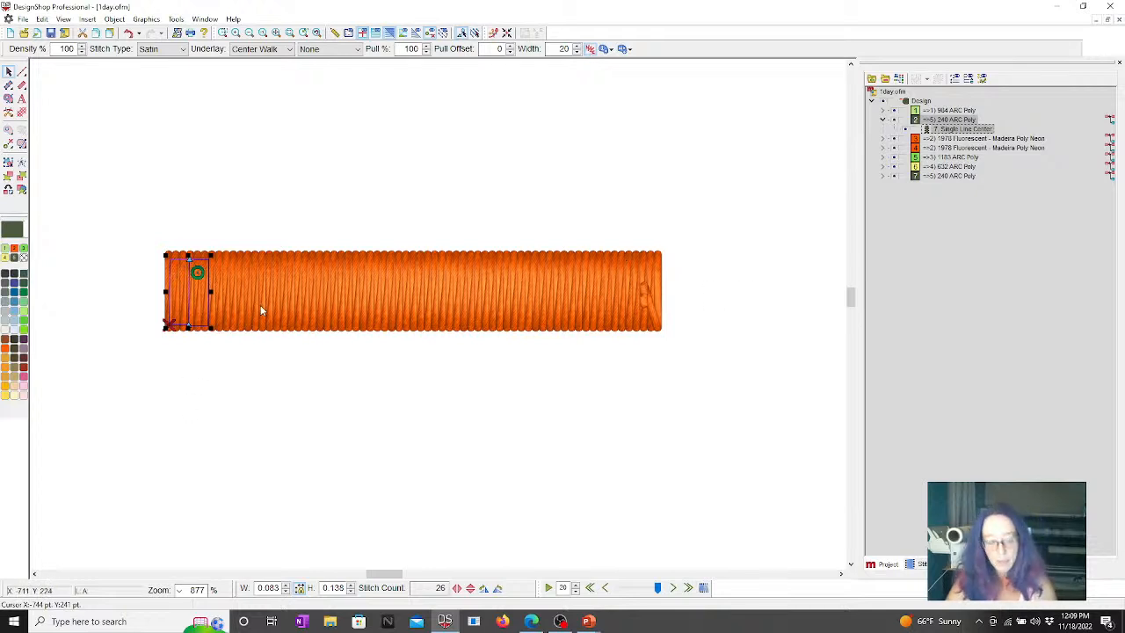
# Paste a copy of the dark green column and move its start point and the column to the right end of the orange column.
pyautogui.hotkey('ctrl', 'v')
pyautogui.moveTo(199, 271); pyautogui.dragTo(648, 268)
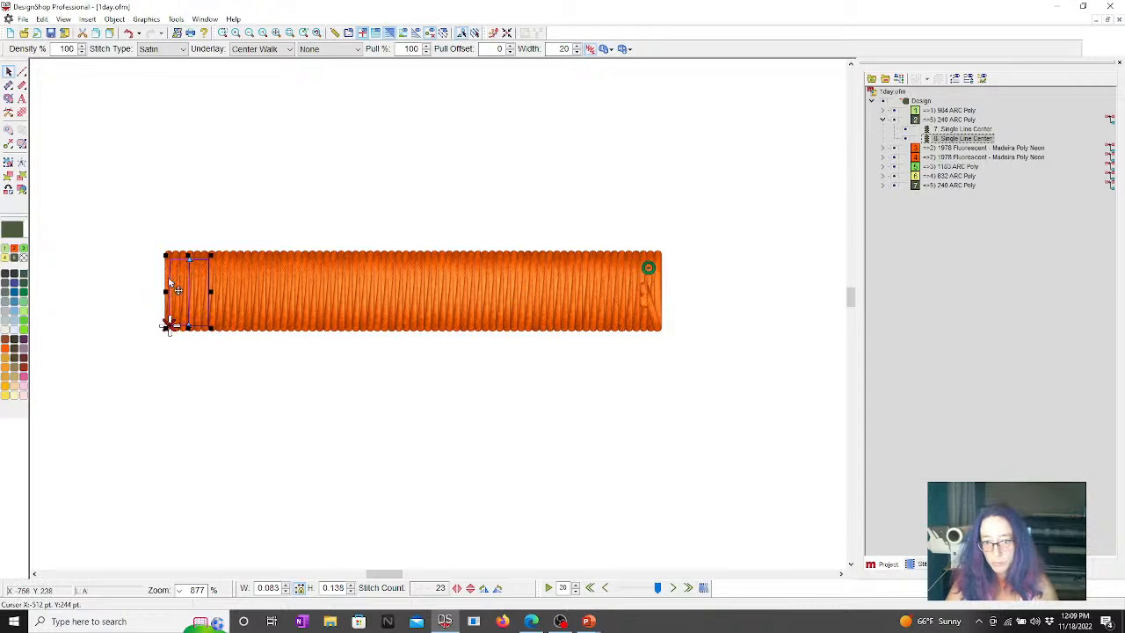
pyautogui.moveTo(189, 297); pyautogui.dragTo(640, 297)
pyautogui.click(711, 308)
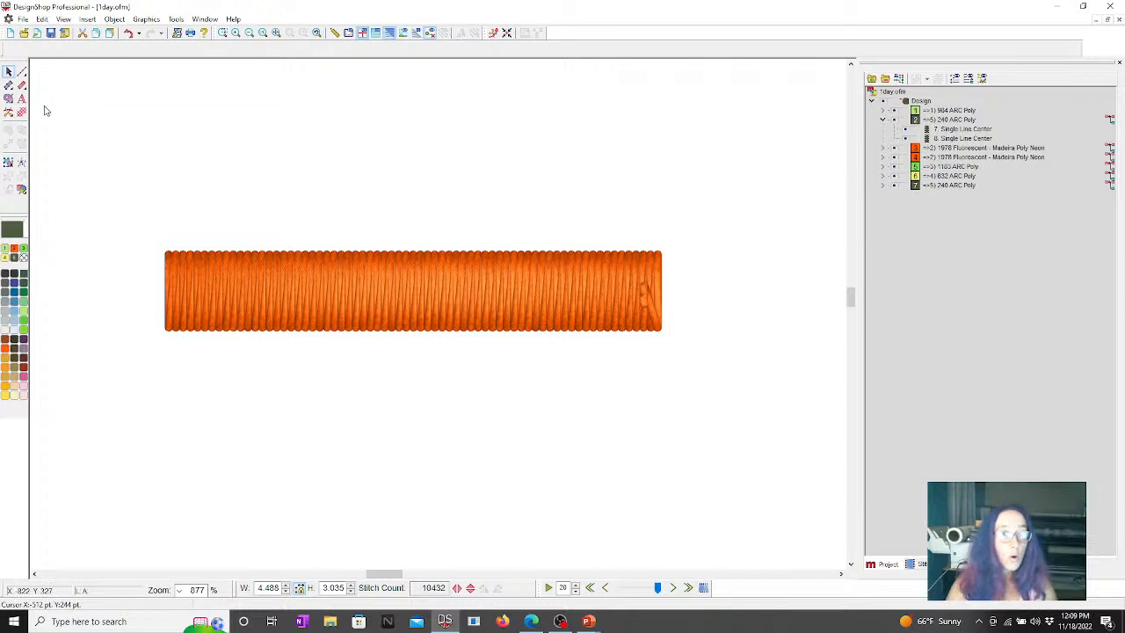
# Digitize a dark green satin column with slanted stitches, about 1.01 inch long and 0.17 inch high, covering the whole orange column.
pyautogui.click(9, 86)
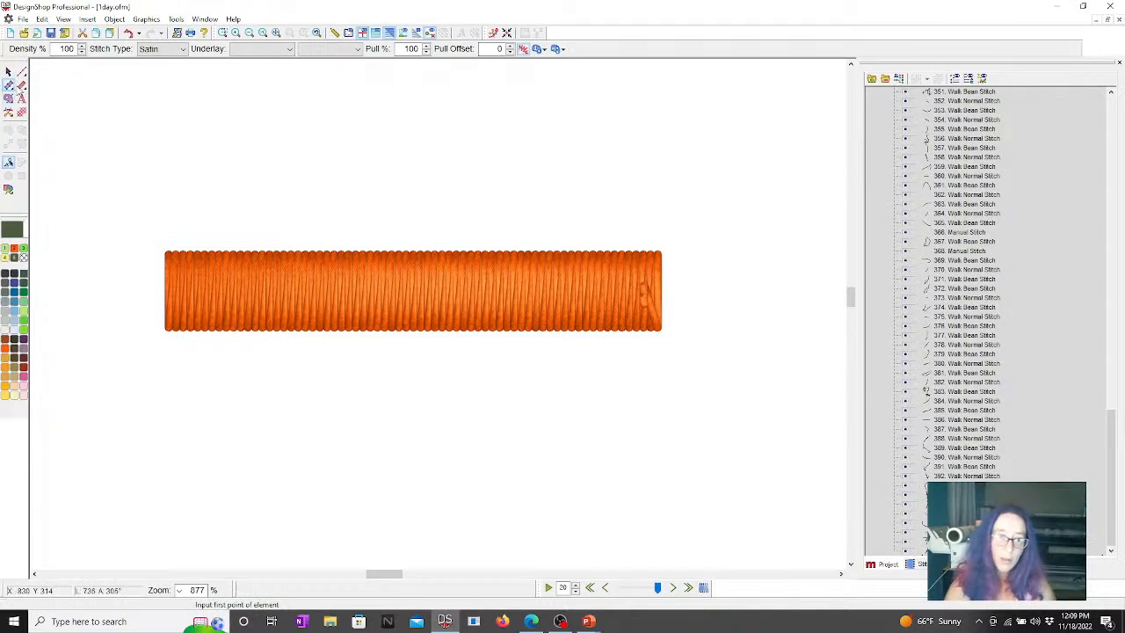
pyautogui.click(174, 251)
pyautogui.hscroll(2, 158, 256)
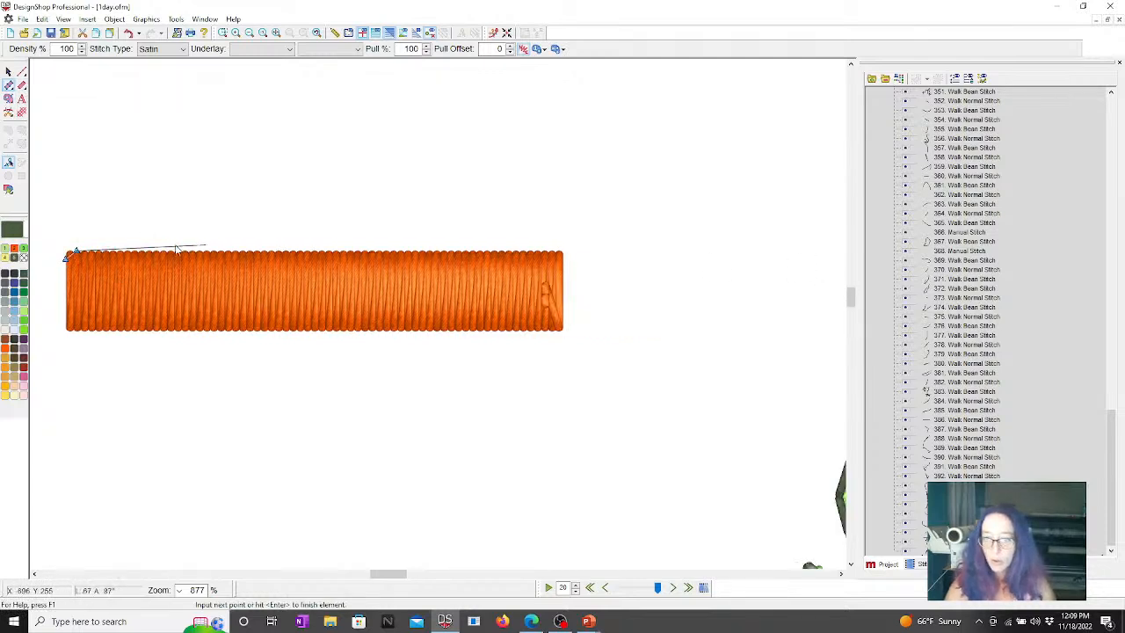
pyautogui.click(111, 250)
pyautogui.click(68, 333)
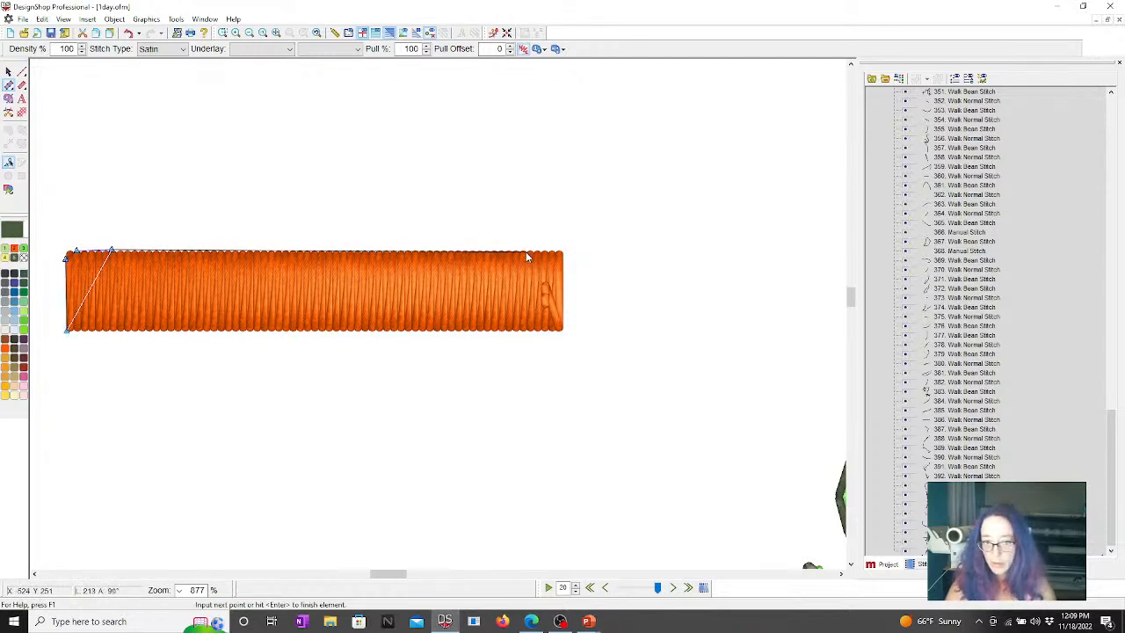
pyautogui.click(560, 253)
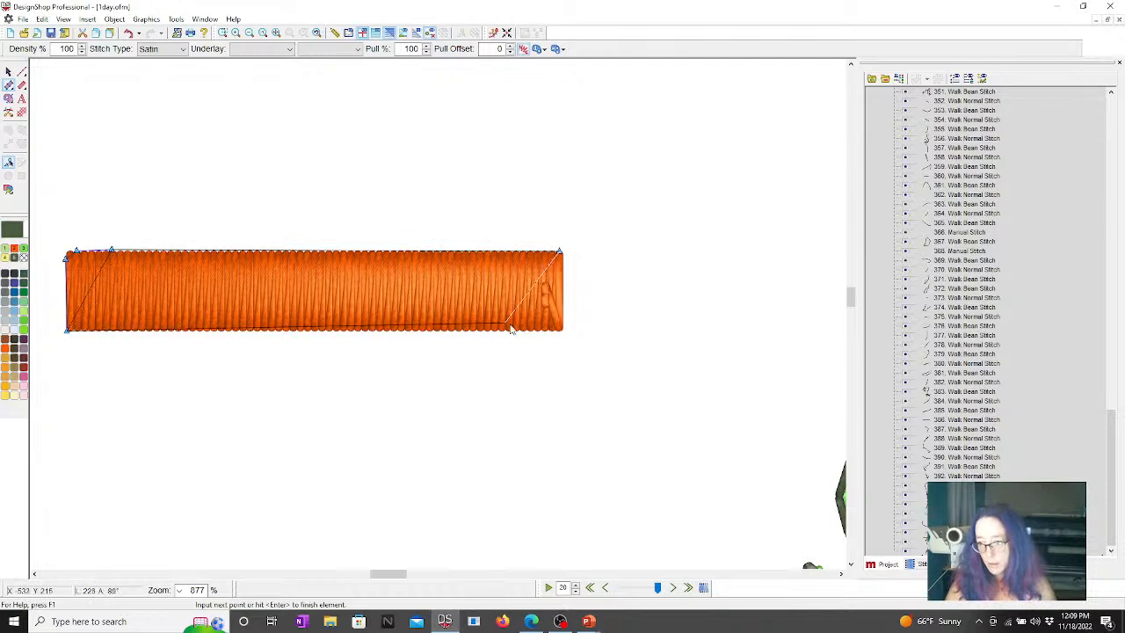
pyautogui.click(516, 331)
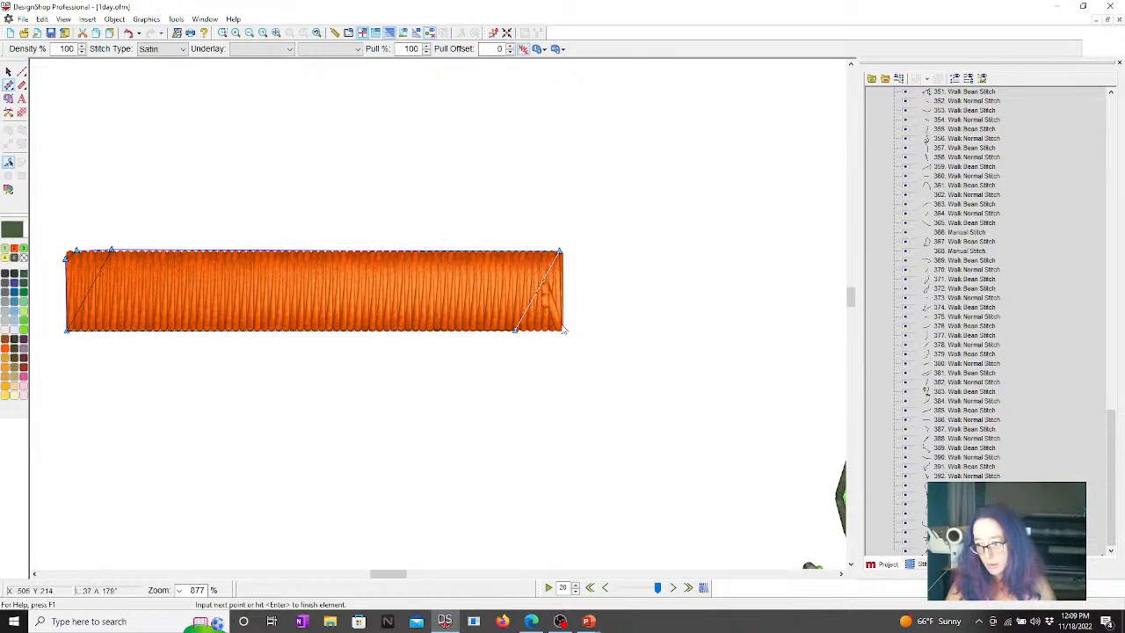
pyautogui.click(562, 314)
pyautogui.click(558, 332)
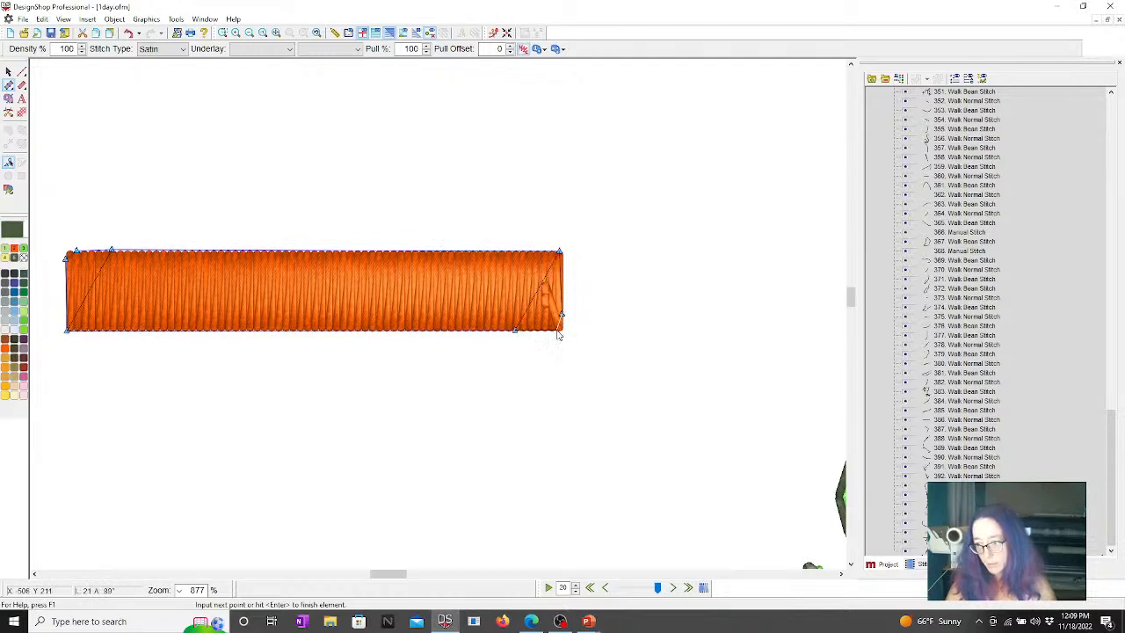
pyautogui.press('Return')
pyautogui.press('Escape')
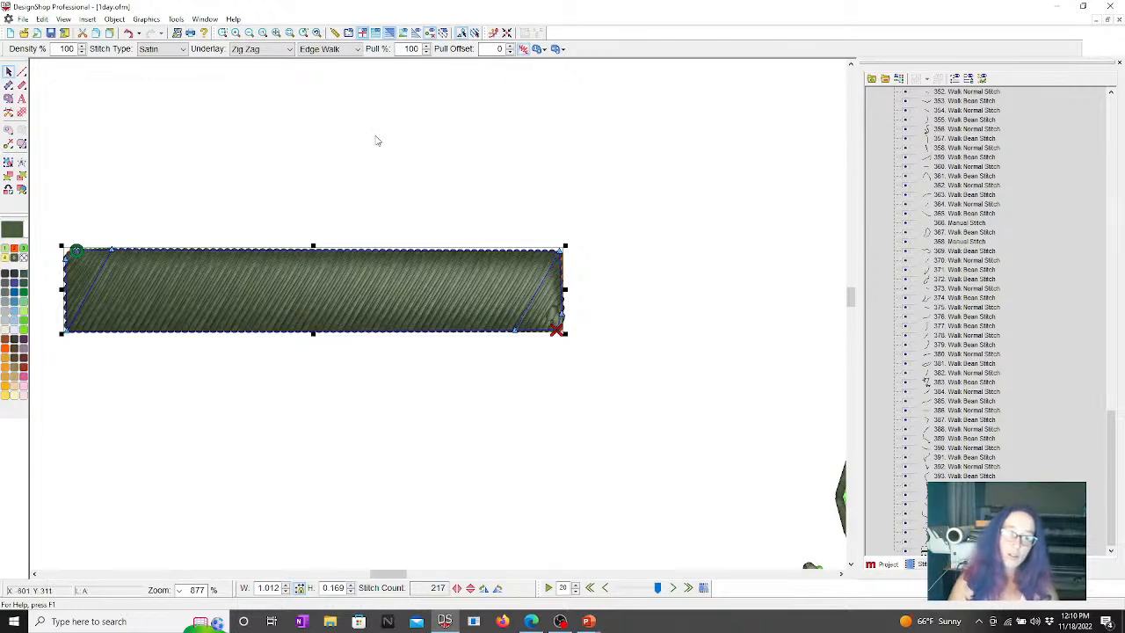
# Place a "Text" lettering object in the Basic Block alphabet, 1.000 high, in the empty area above the dark green column.
pyautogui.scroll(3, 45, 143)
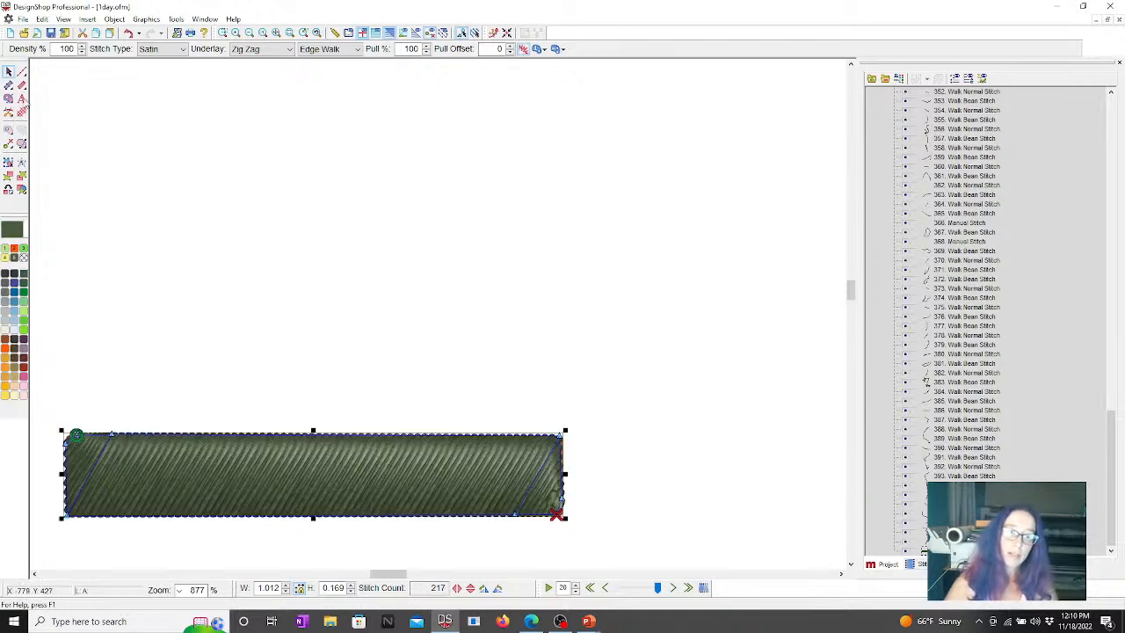
pyautogui.click(22, 100)
pyautogui.click(317, 236)
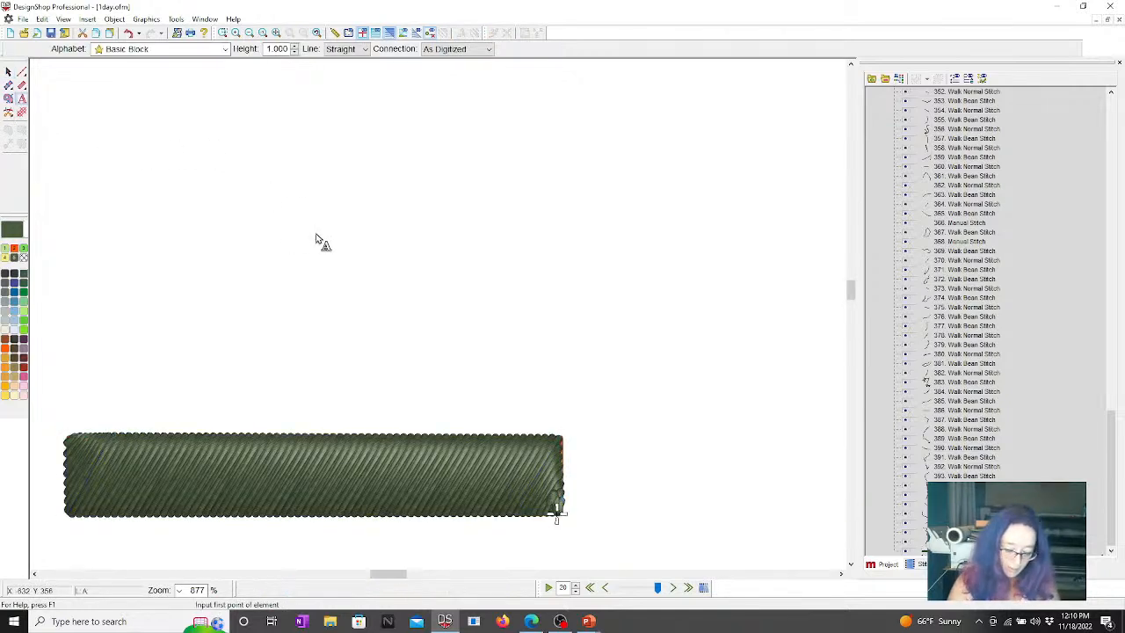
pyautogui.click(316, 237)
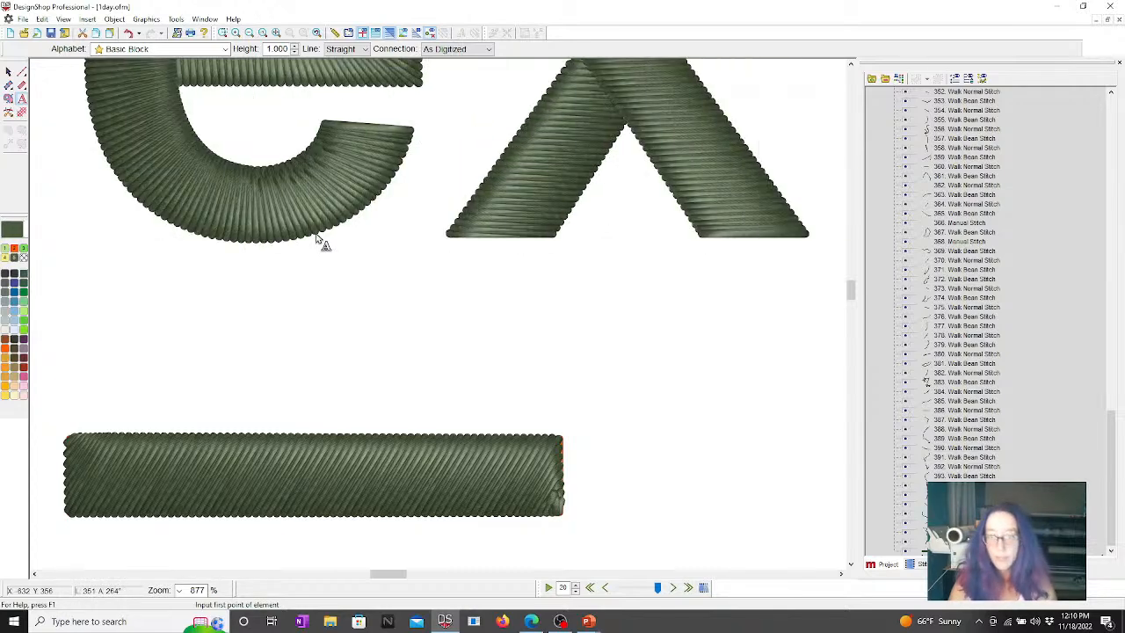
pyautogui.click(275, 32)
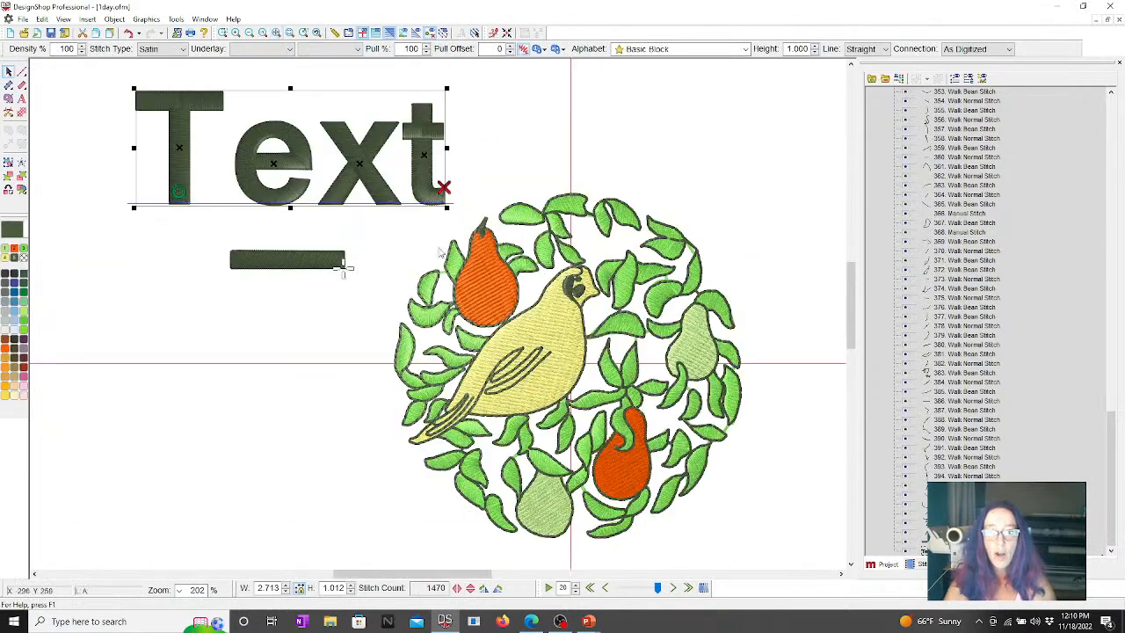
# Change the alphabet of the "Text" lettering to Olde English.
pyautogui.click(639, 50)
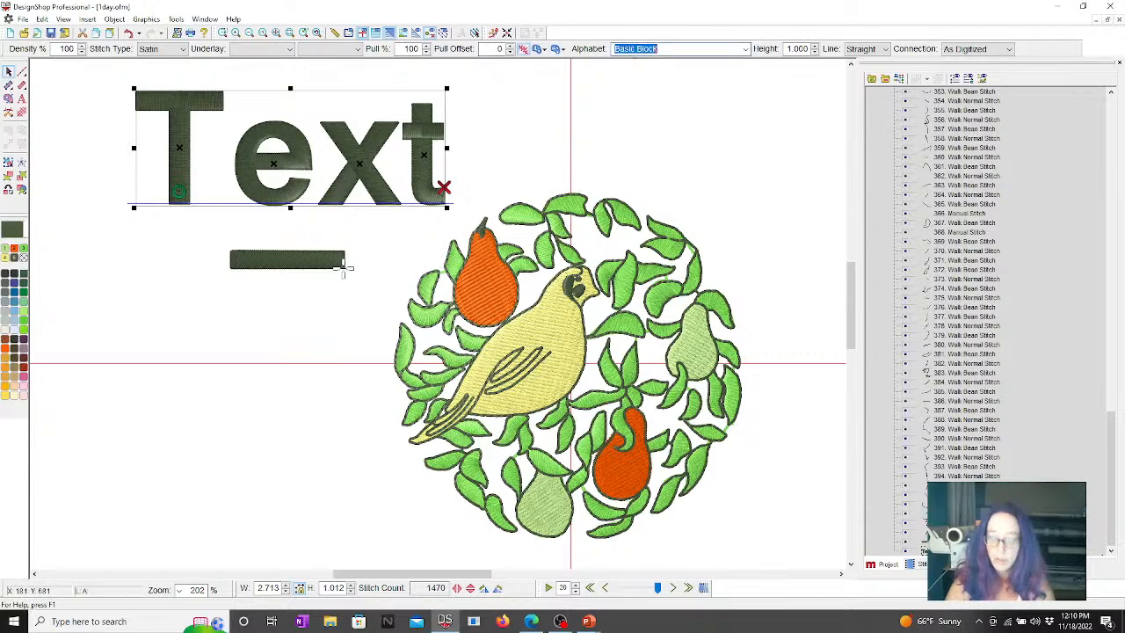
pyautogui.write('ol')
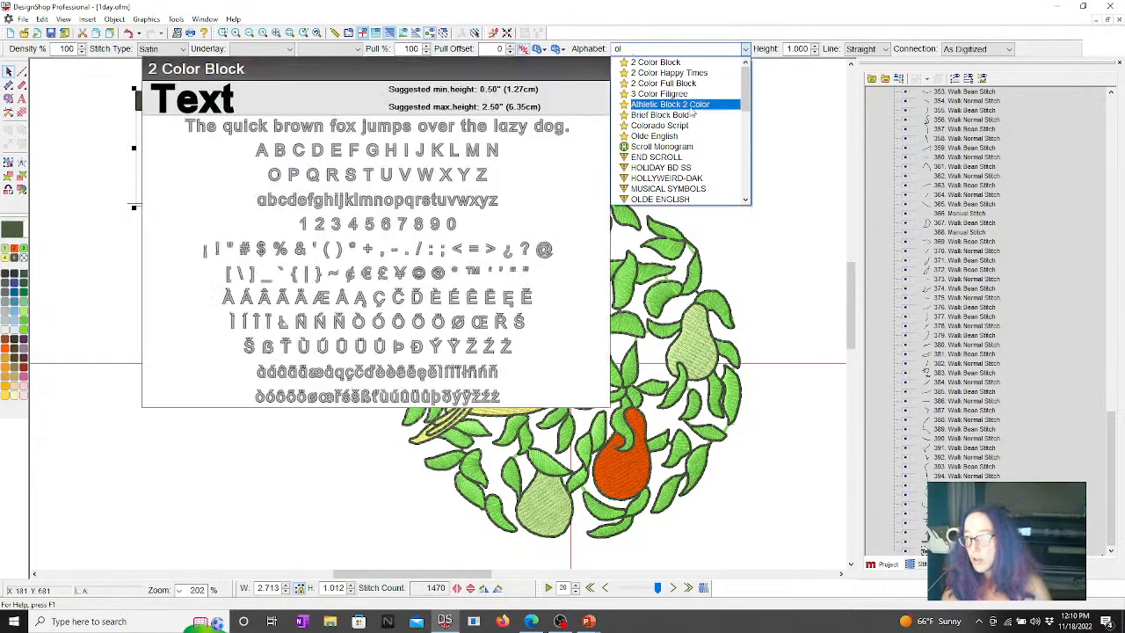
pyautogui.click(653, 136)
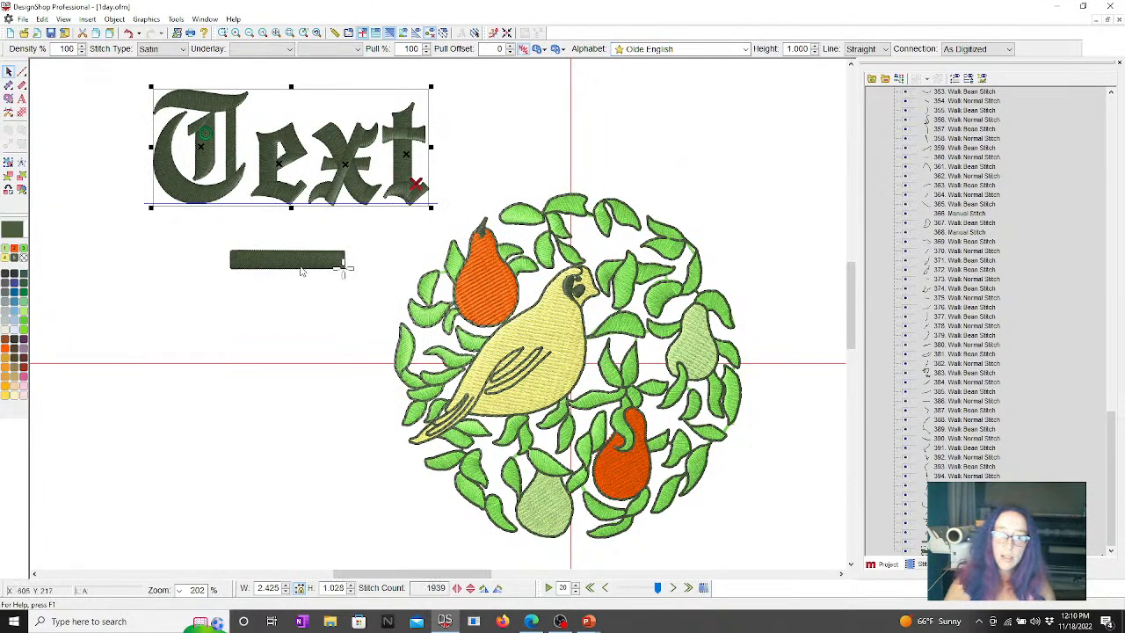
pyautogui.click(255, 380)
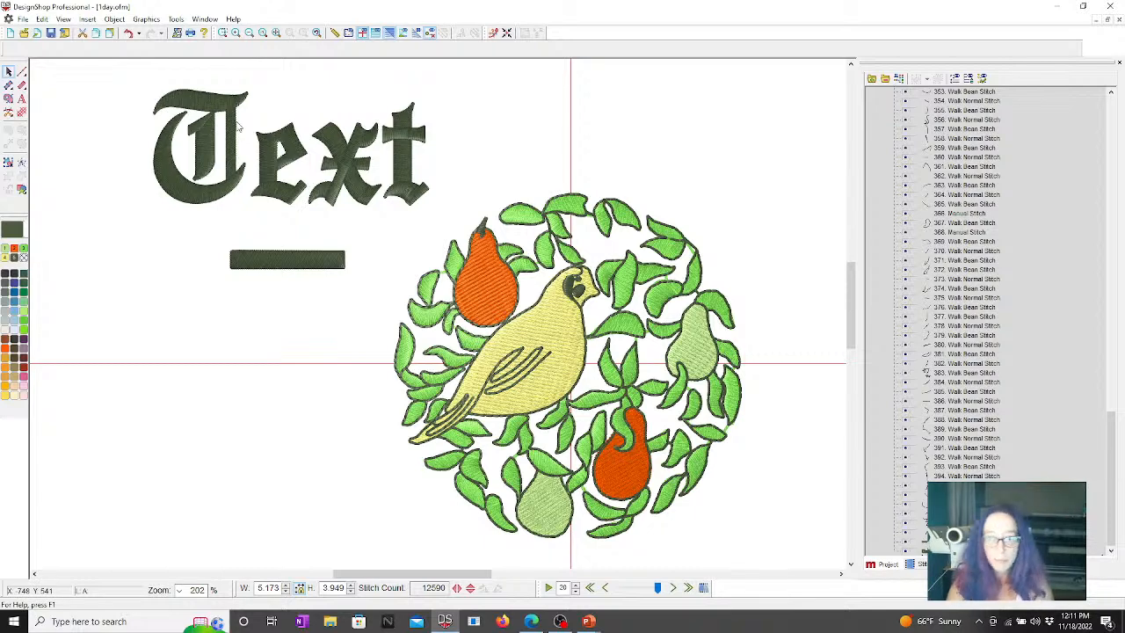
# Convert the Olde English "Text" lettering to wireframe elements.
pyautogui.rightClick(293, 150)
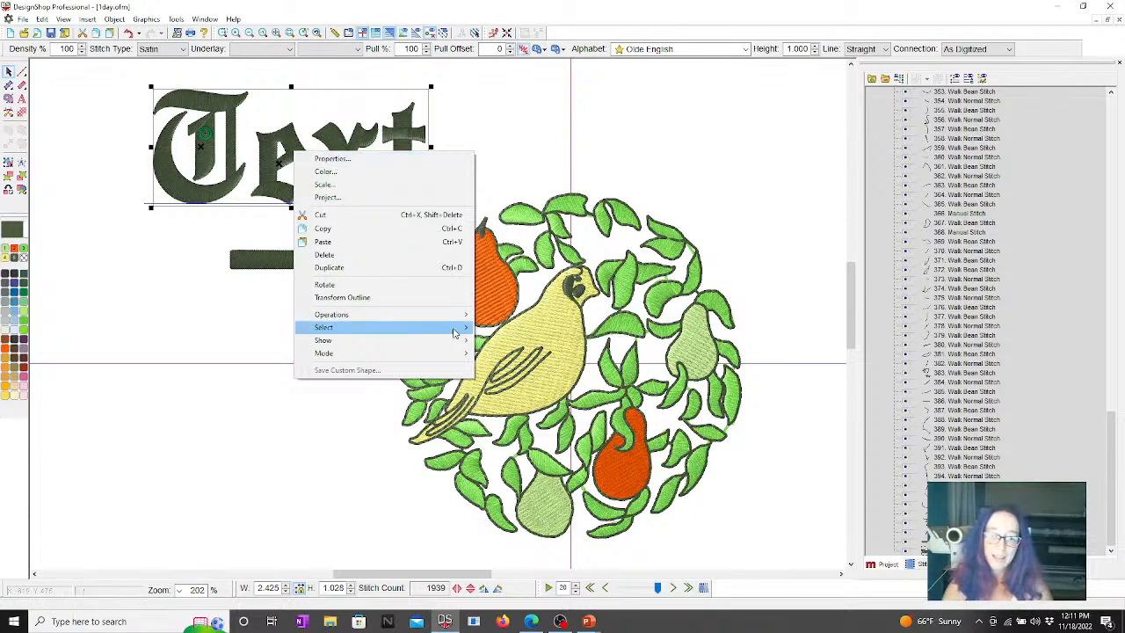
pyautogui.moveTo(386, 314)
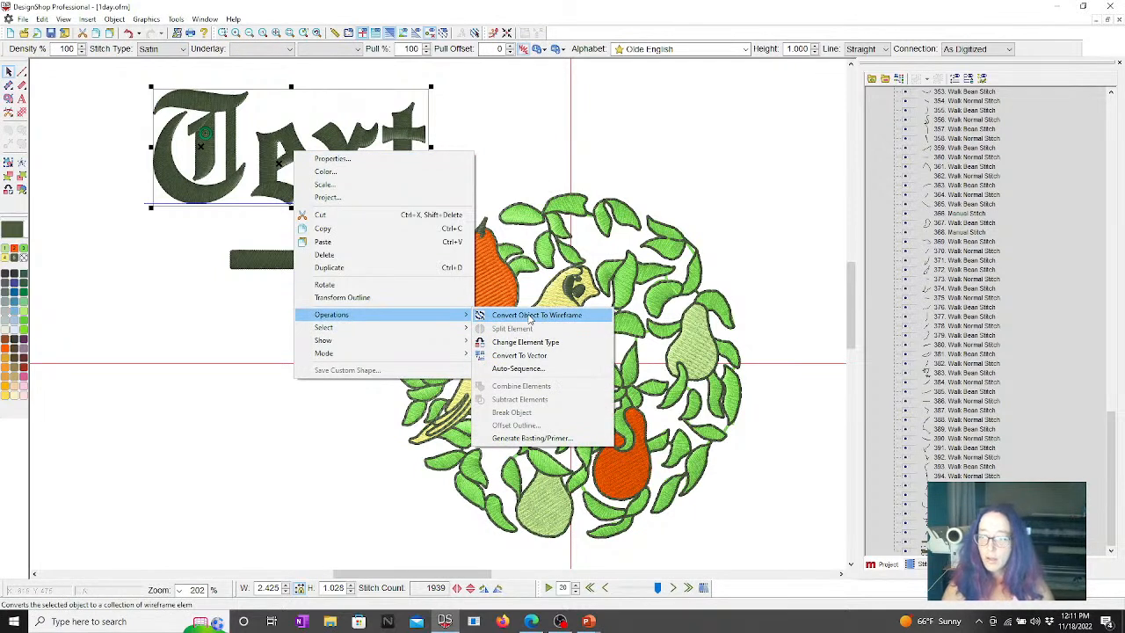
pyautogui.click(530, 316)
pyautogui.click(560, 131)
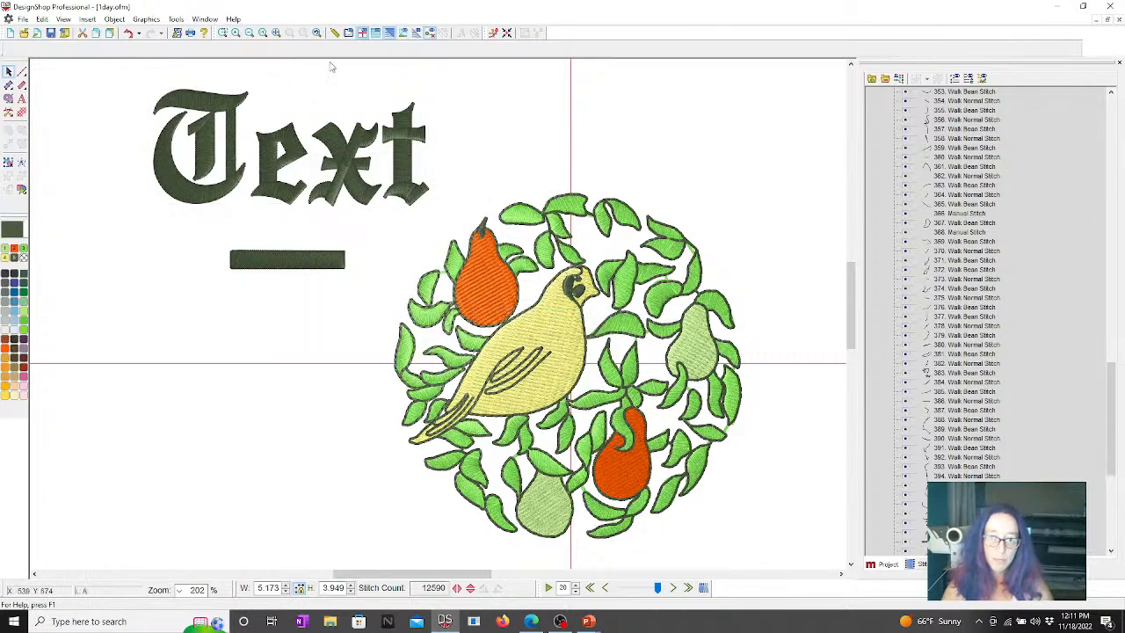
# Add a slanted stitch direction line near the left end of the crossbar on the letter x.
pyautogui.click(235, 33)
pyautogui.moveTo(311, 145); pyautogui.dragTo(406, 221)
pyautogui.click(240, 151)
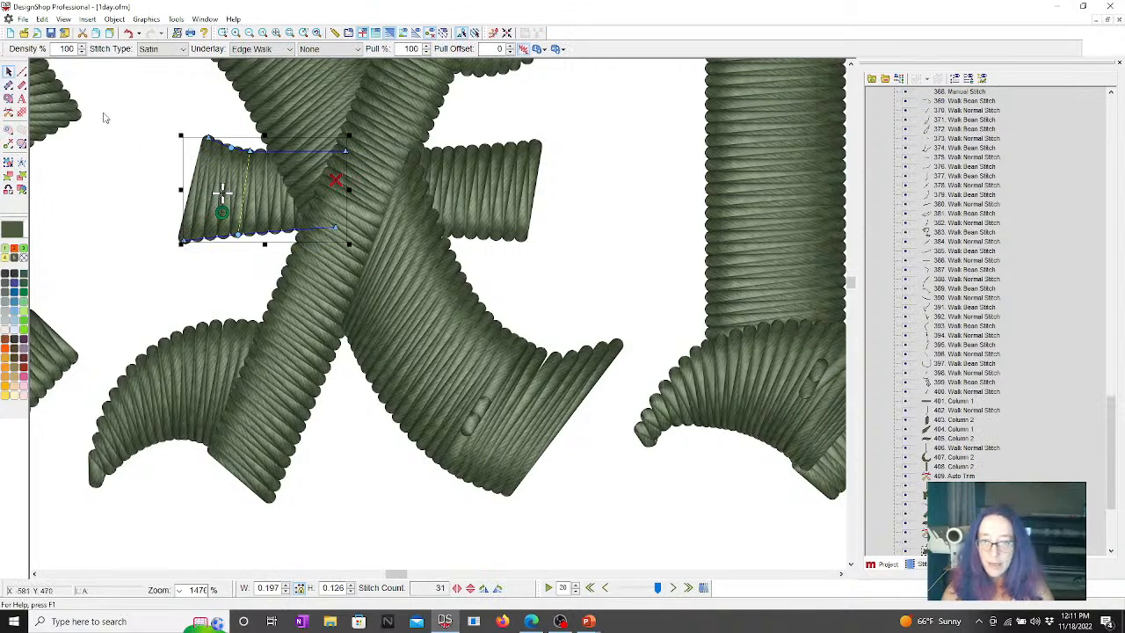
pyautogui.click(20, 144)
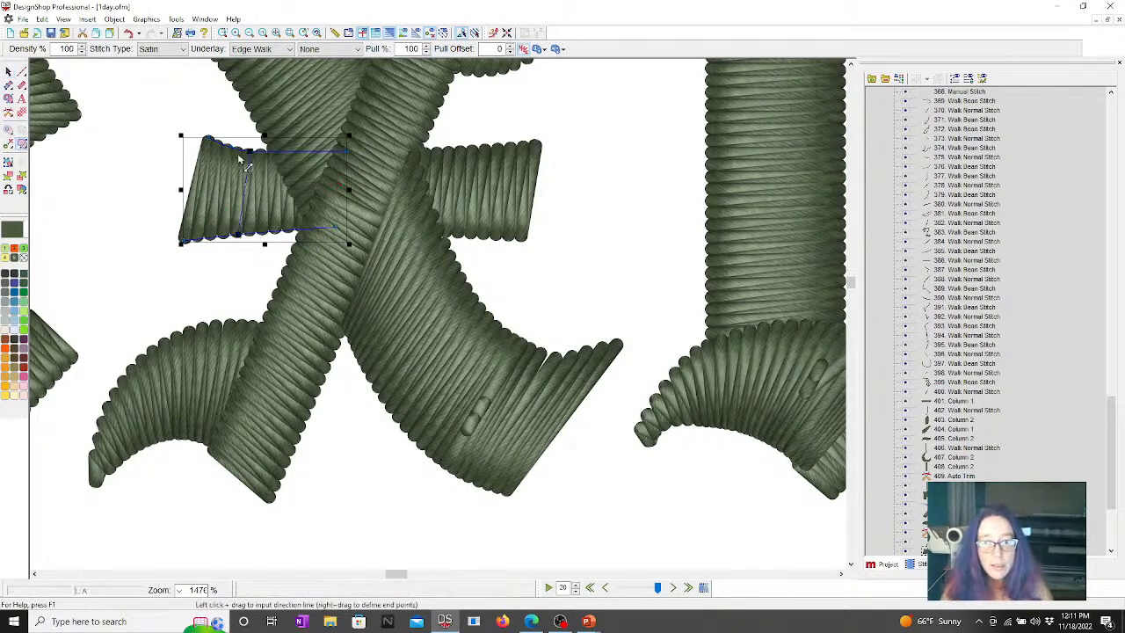
pyautogui.moveTo(232, 142); pyautogui.dragTo(187, 269)
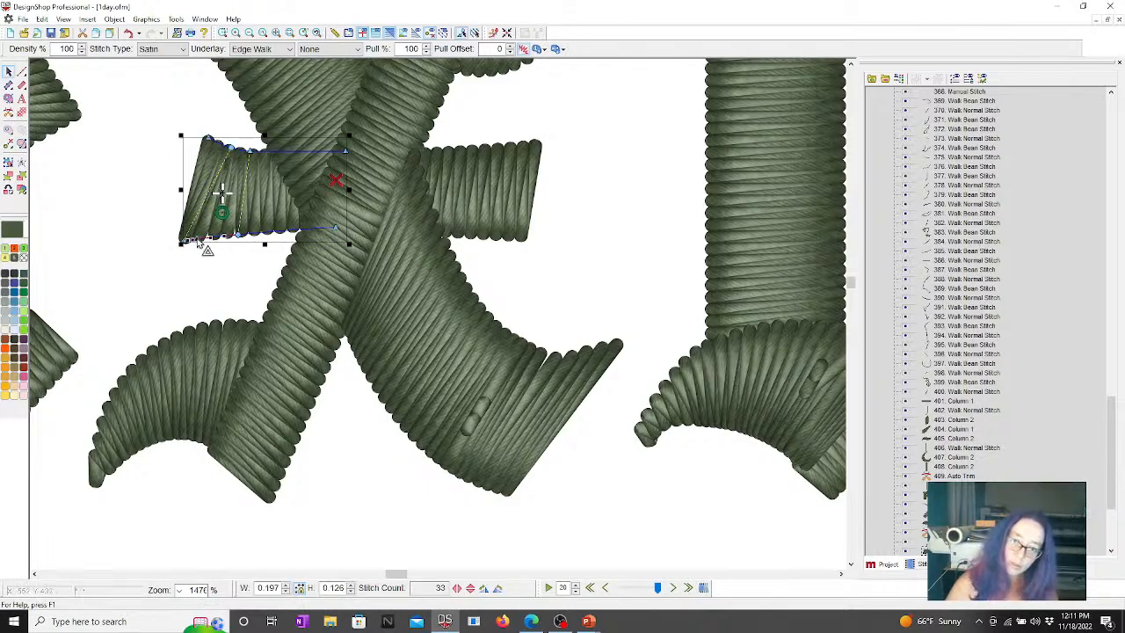
# Delete a lower-left outline point of the x's crossbar and reposition its upper points and curve handles to reshape the left arm.
pyautogui.press('Delete')
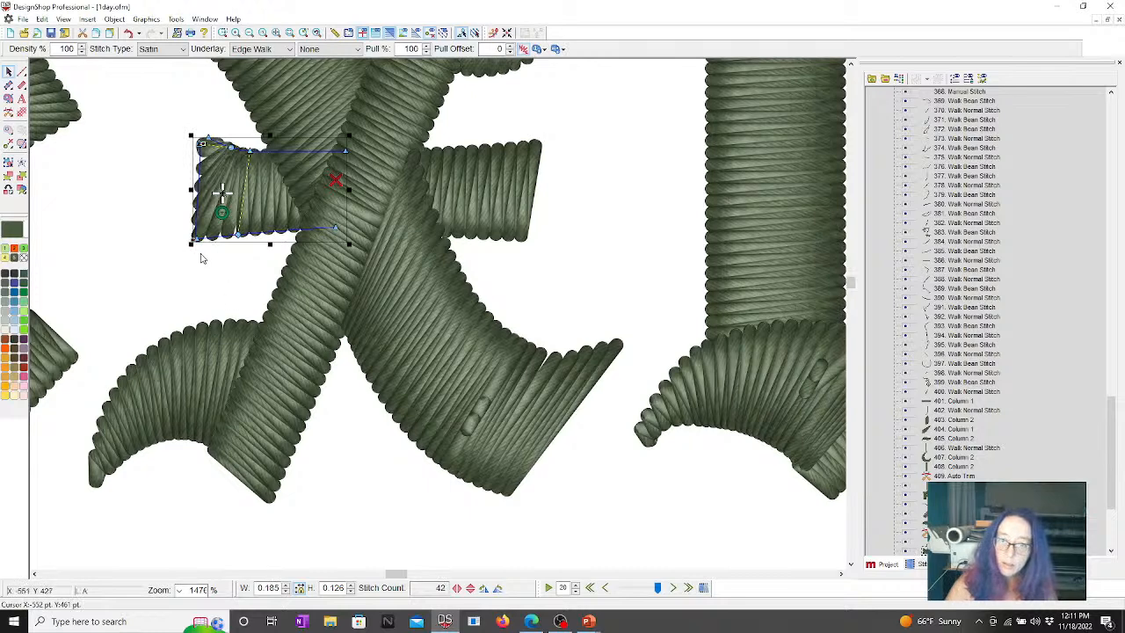
pyautogui.moveTo(209, 140); pyautogui.dragTo(249, 151)
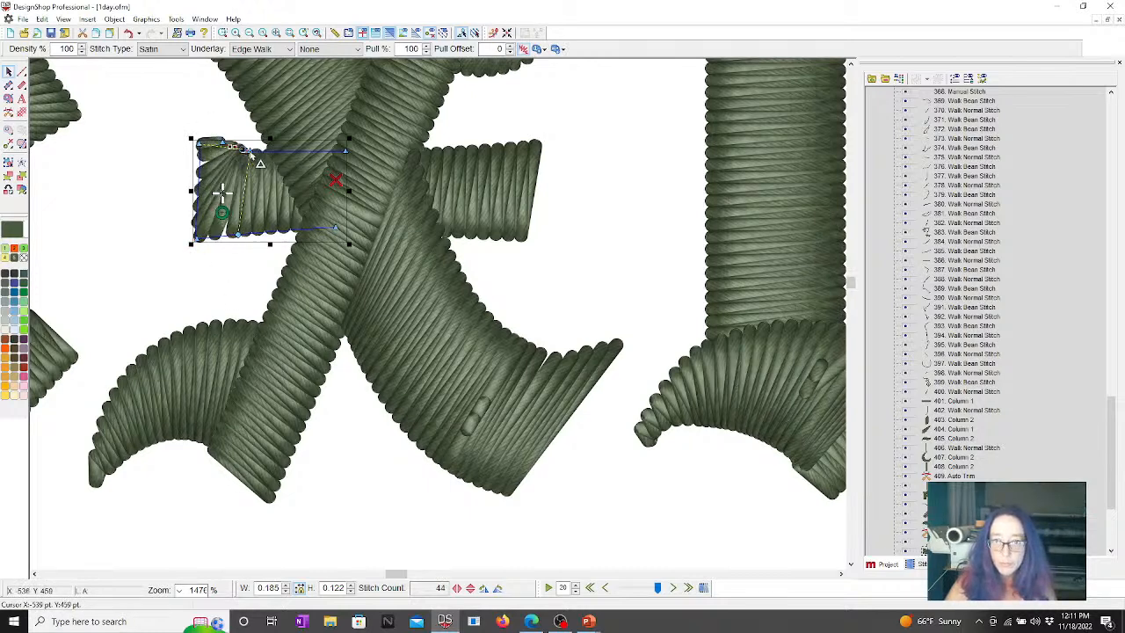
pyautogui.click(293, 151)
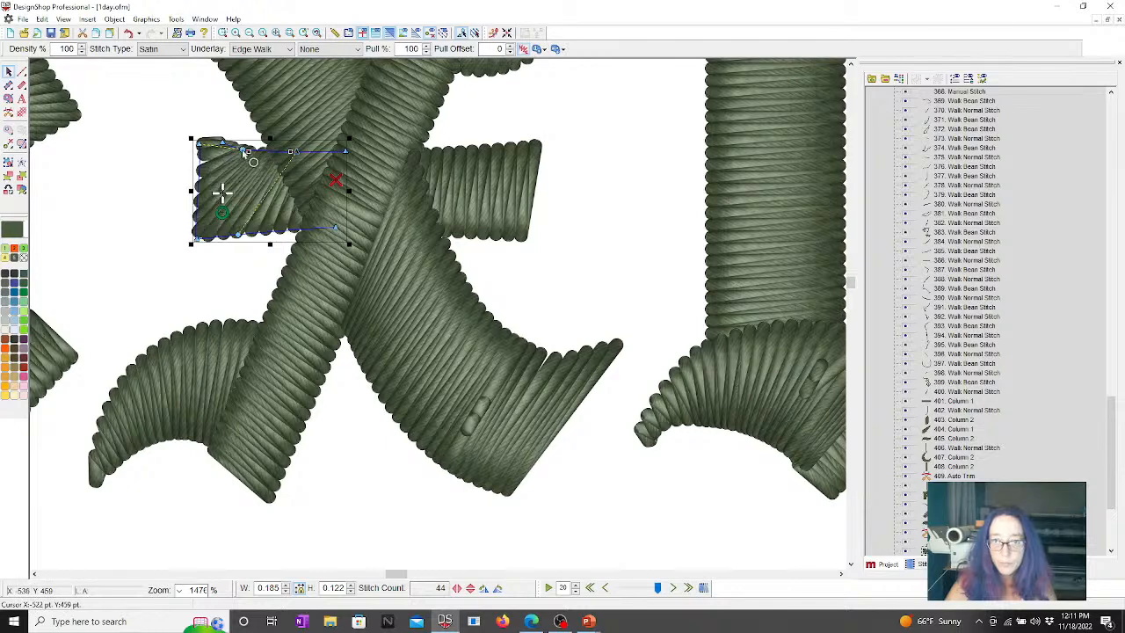
pyautogui.moveTo(262, 150)
pyautogui.mouseDown()
pyautogui.moveTo(215, 137)
pyautogui.moveTo(247, 143)
pyautogui.mouseUp()
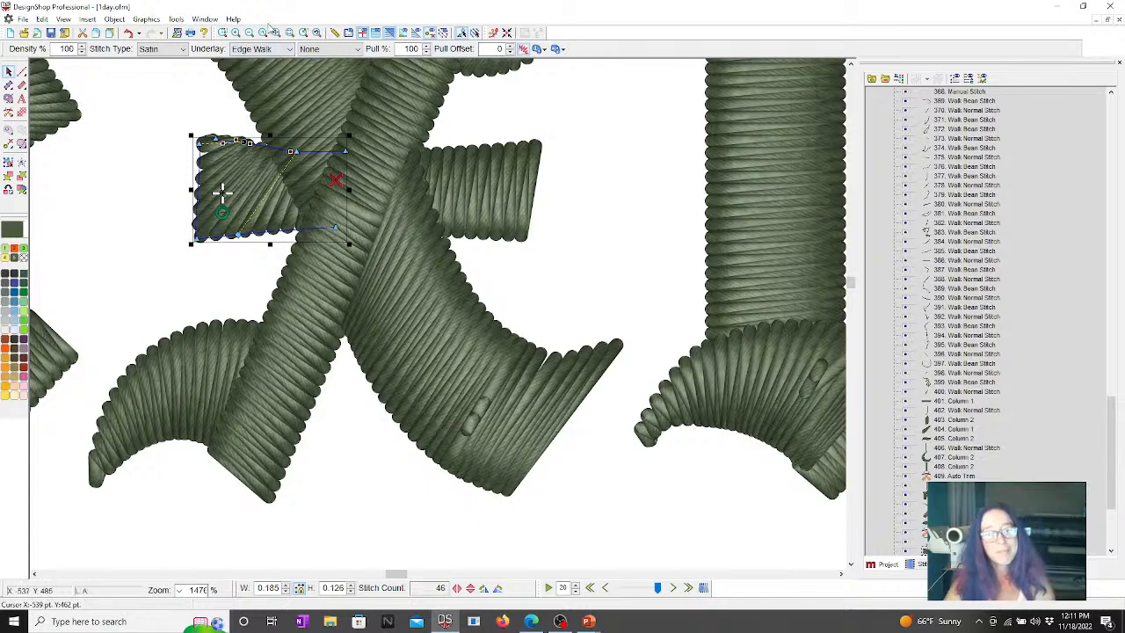
pyautogui.click(275, 32)
pyautogui.click(586, 123)
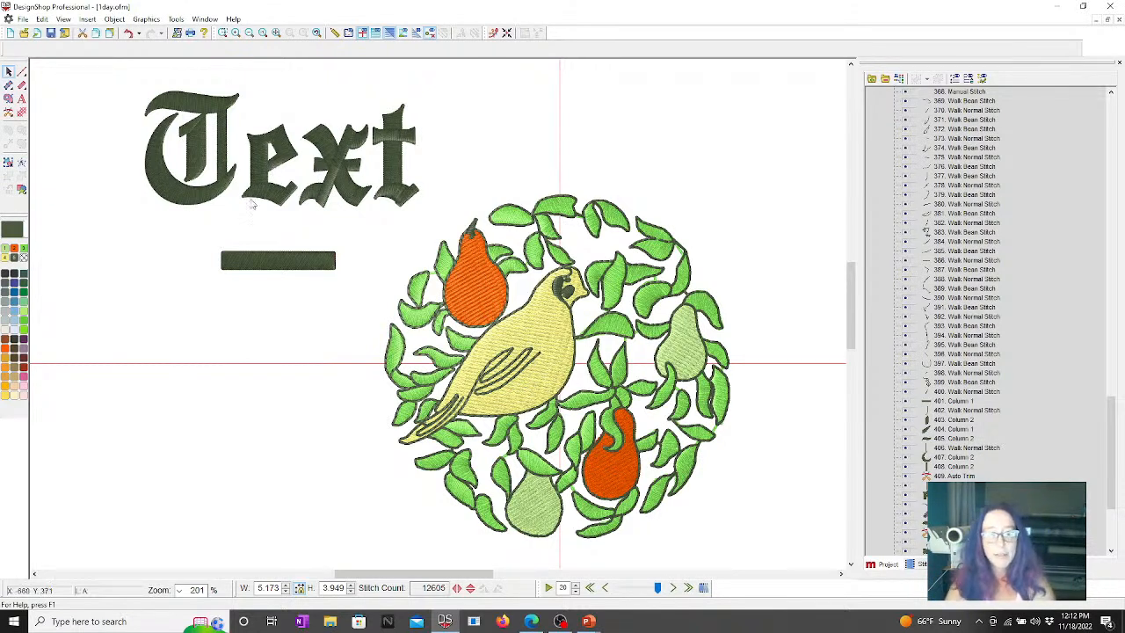
# Switch to the PowerPoint slide show to read the Questions slide.
pyautogui.click(287, 263)
pyautogui.click(236, 335)
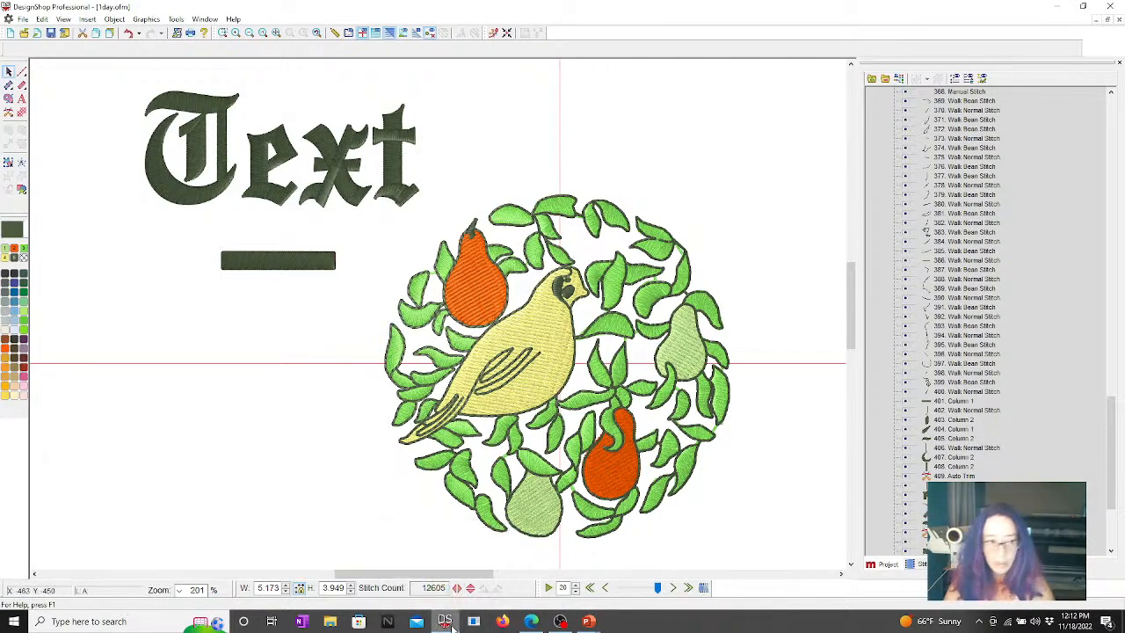
pyautogui.moveTo(591, 623)
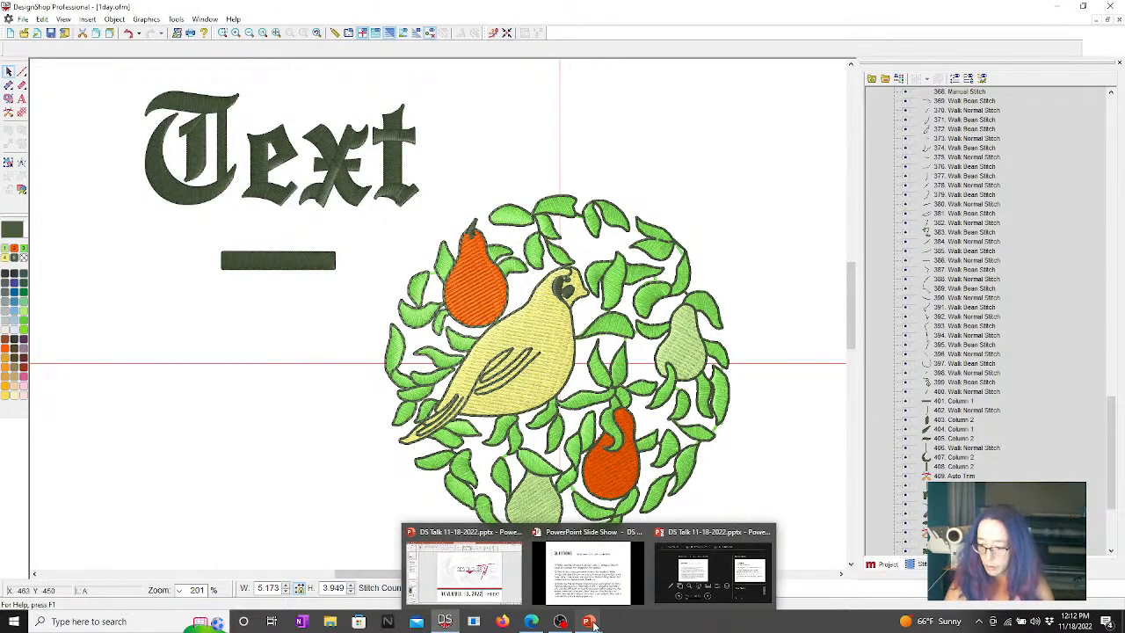
pyautogui.click(589, 584)
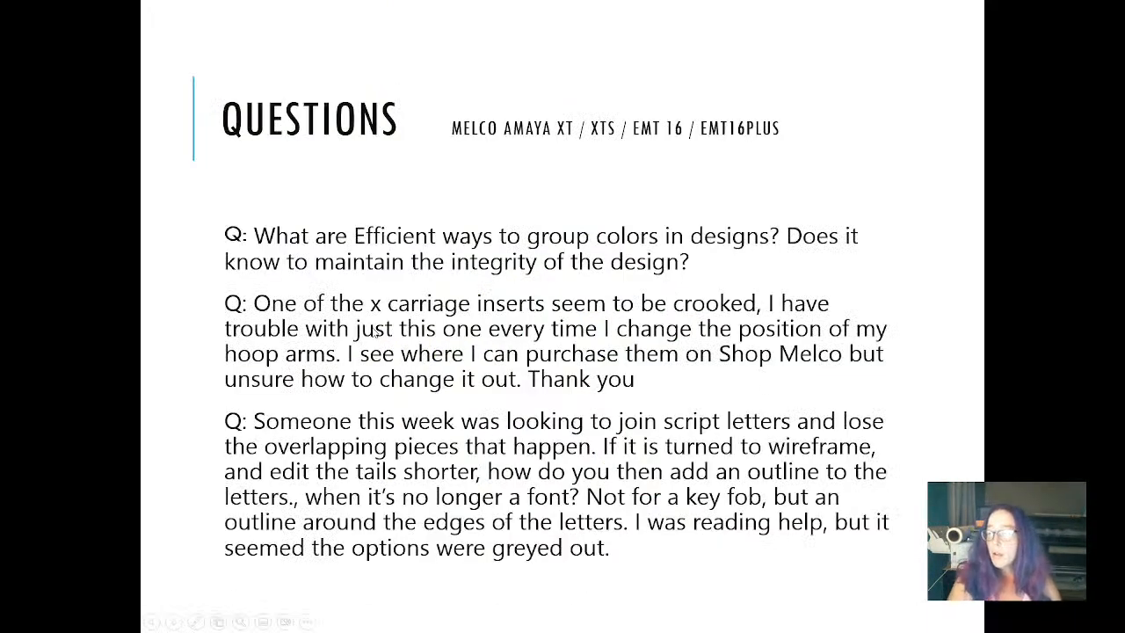
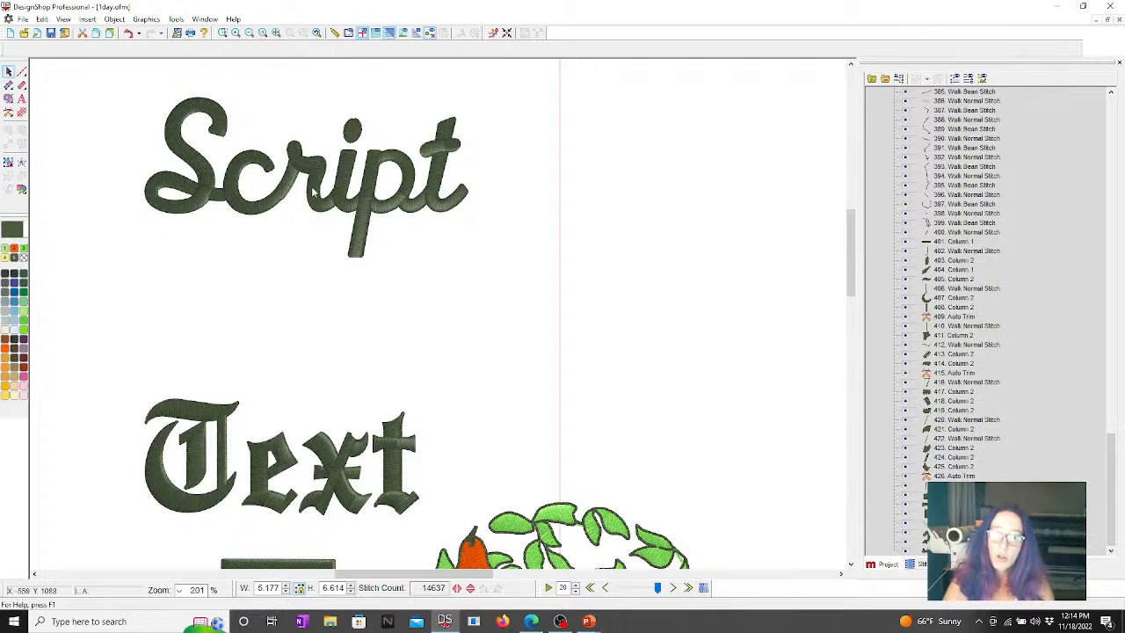
# Enable Auto Kern for the Script lettering in its spacing properties and apply it.
pyautogui.click(290, 202)
pyautogui.rightClick(333, 122)
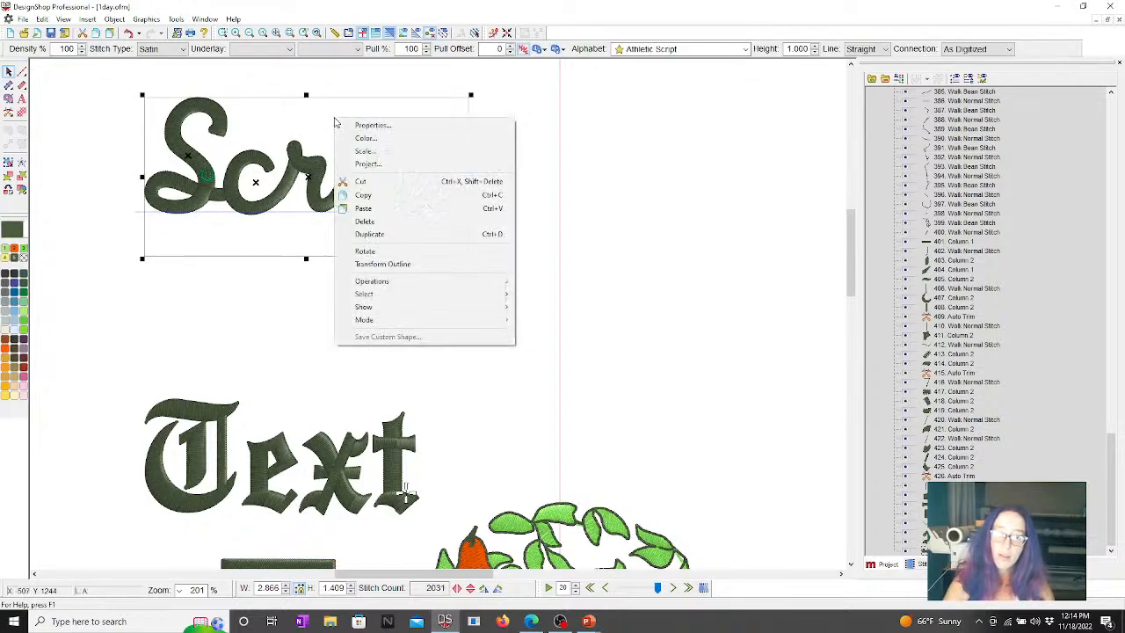
pyautogui.click(413, 125)
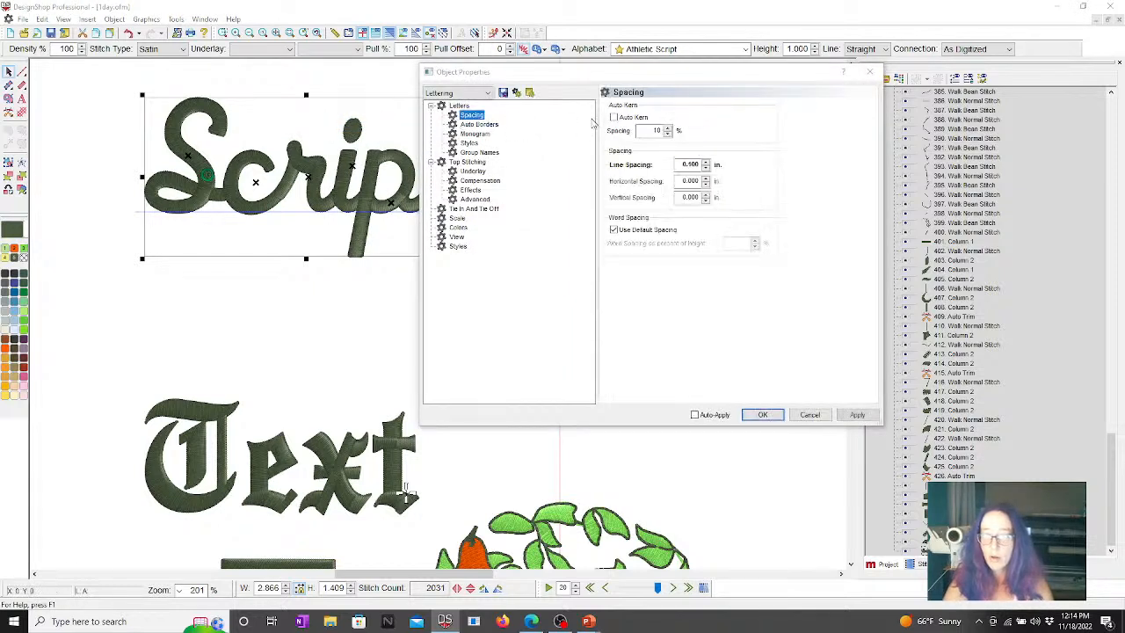
pyautogui.click(613, 117)
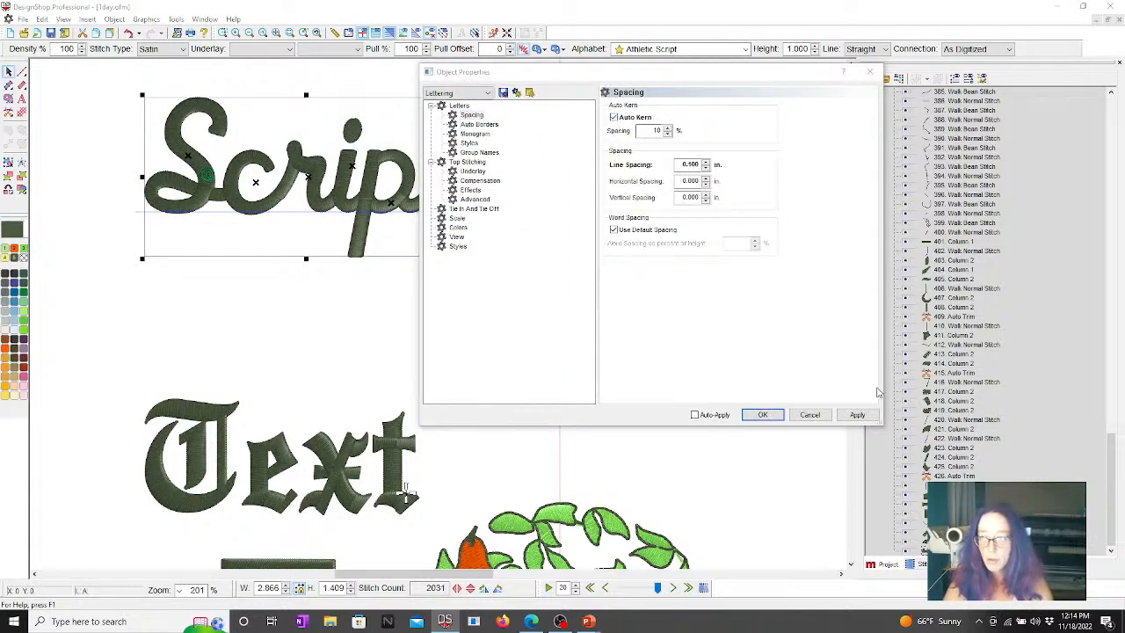
pyautogui.click(857, 414)
pyautogui.moveTo(501, 79); pyautogui.dragTo(688, 45)
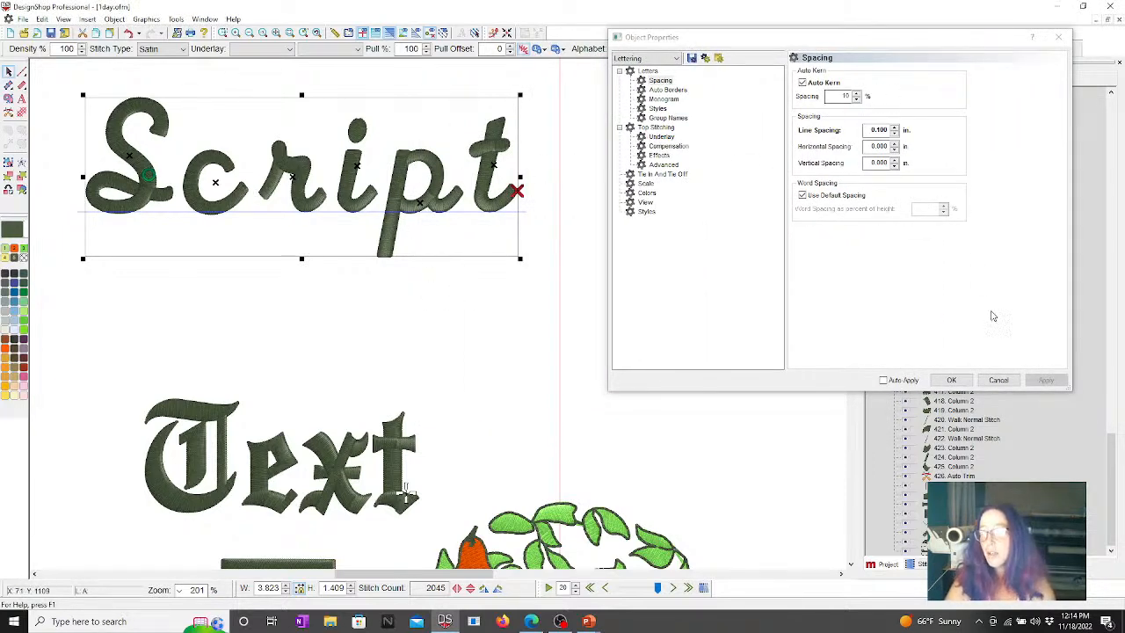
# Turn Auto Kern back off for the Script lettering and deselect it.
pyautogui.click(823, 82)
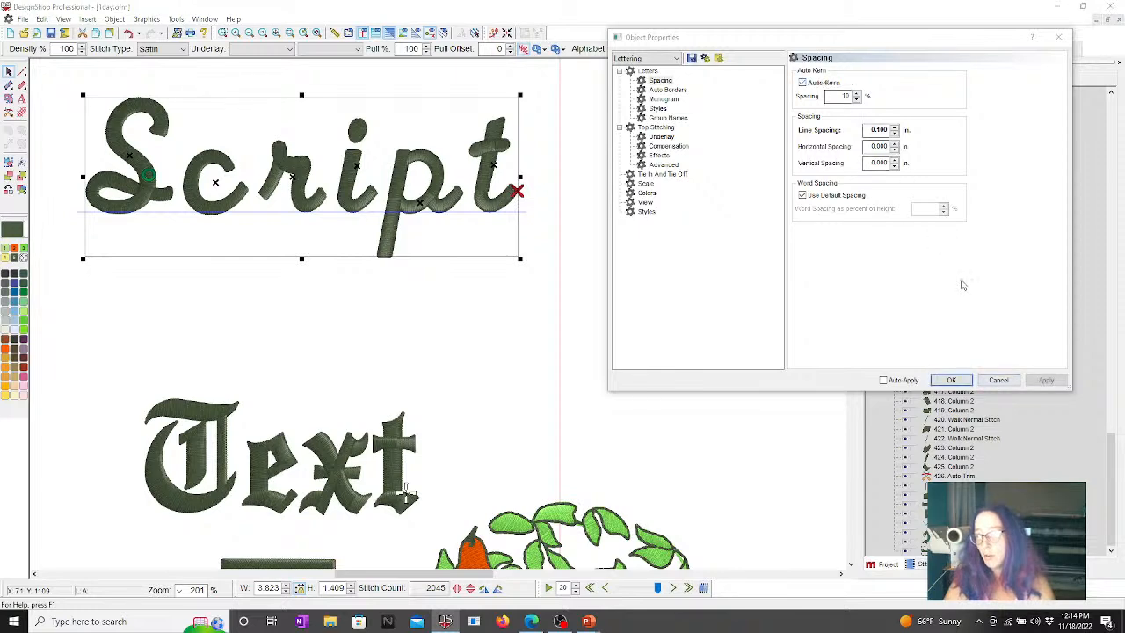
pyautogui.click(952, 380)
pyautogui.click(661, 328)
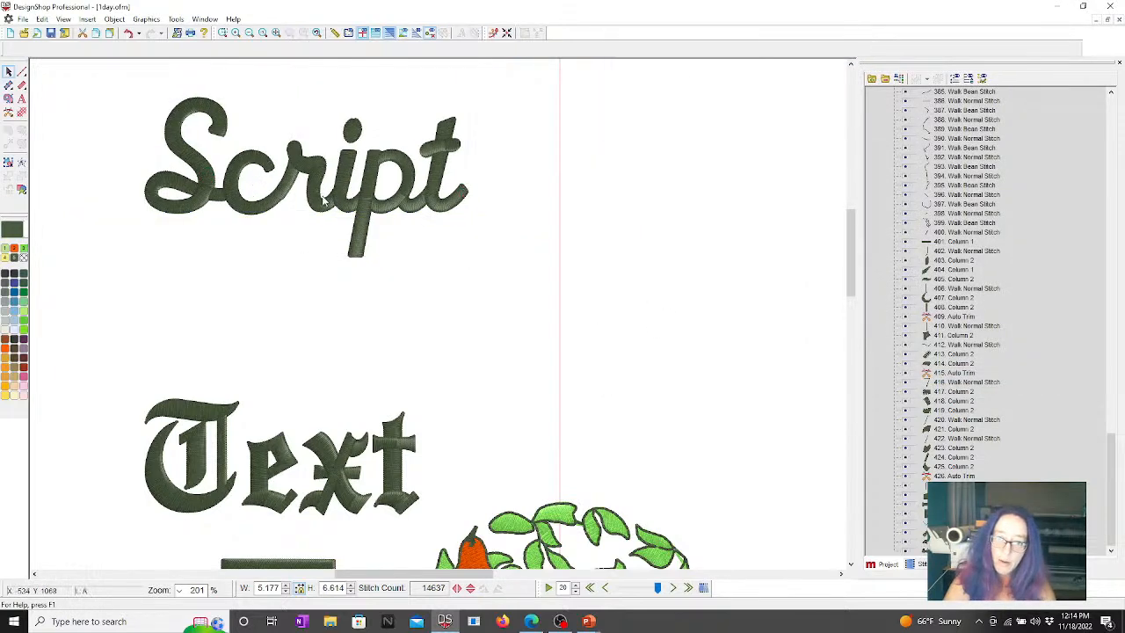
# Shift the r in the Script lettering slightly right, away from the c, and examine the join up close.
pyautogui.click(300, 183)
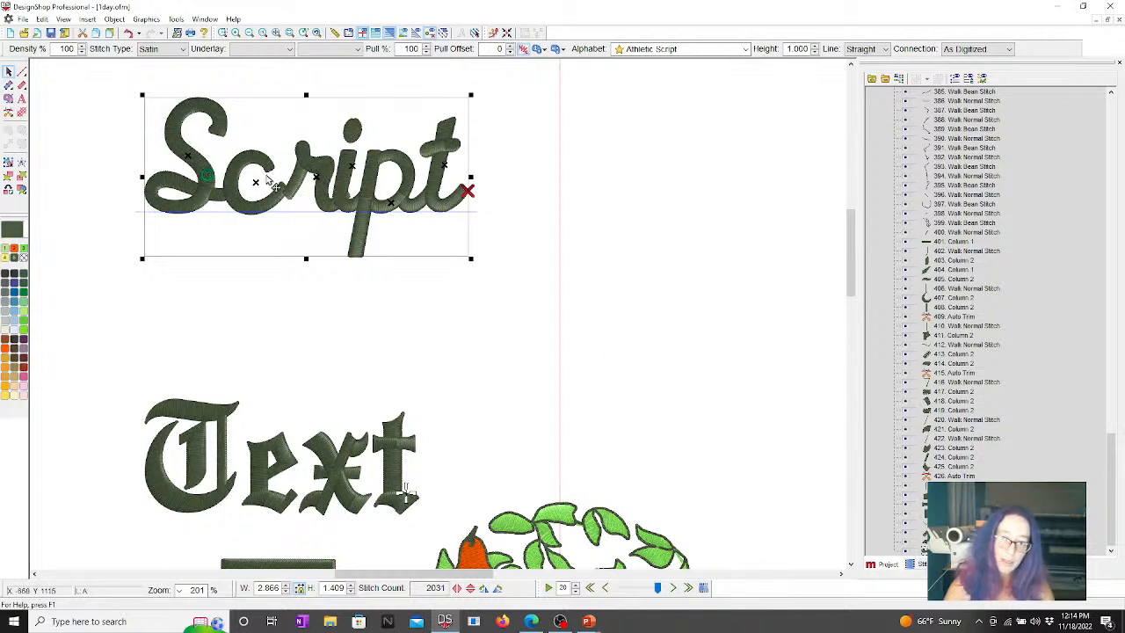
pyautogui.click(223, 34)
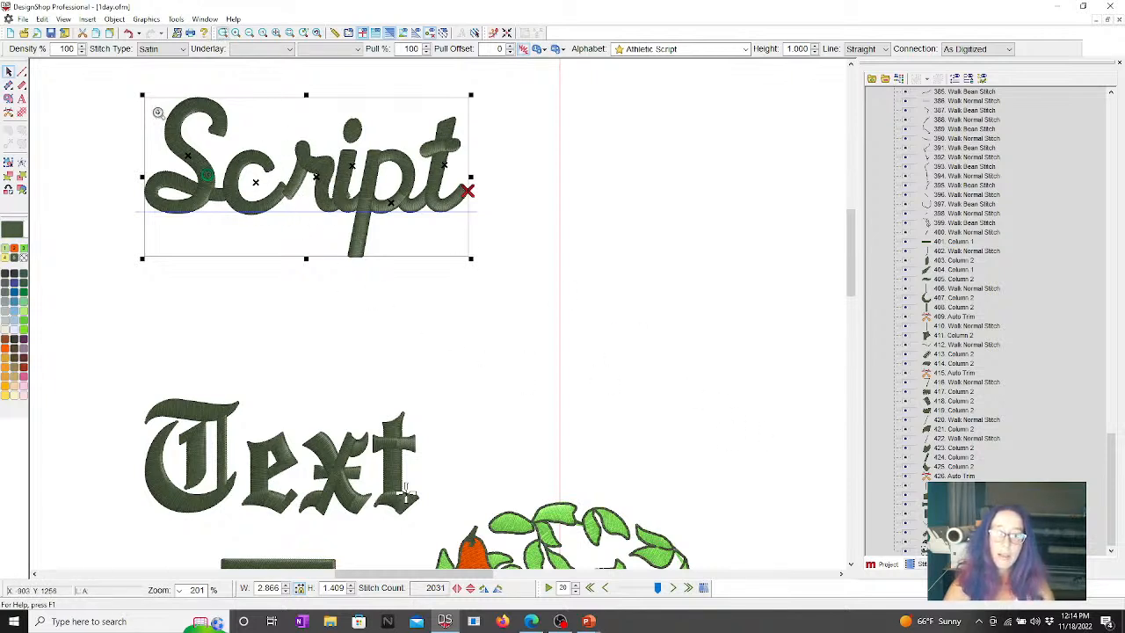
pyautogui.moveTo(481, 268); pyautogui.dragTo(168, 87)
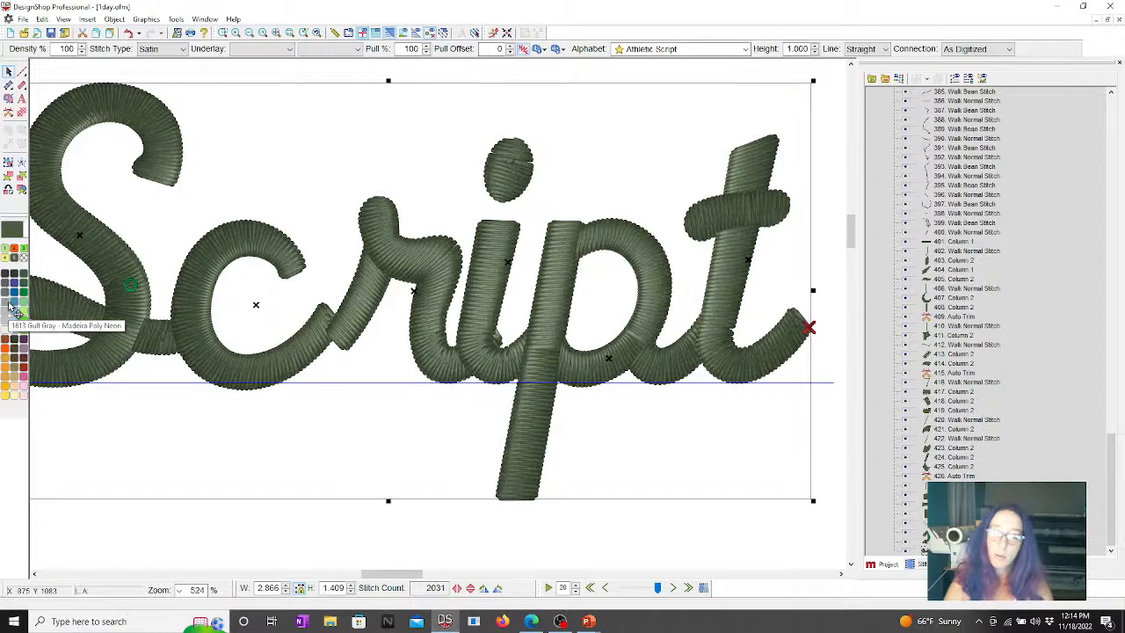
pyautogui.click(340, 321)
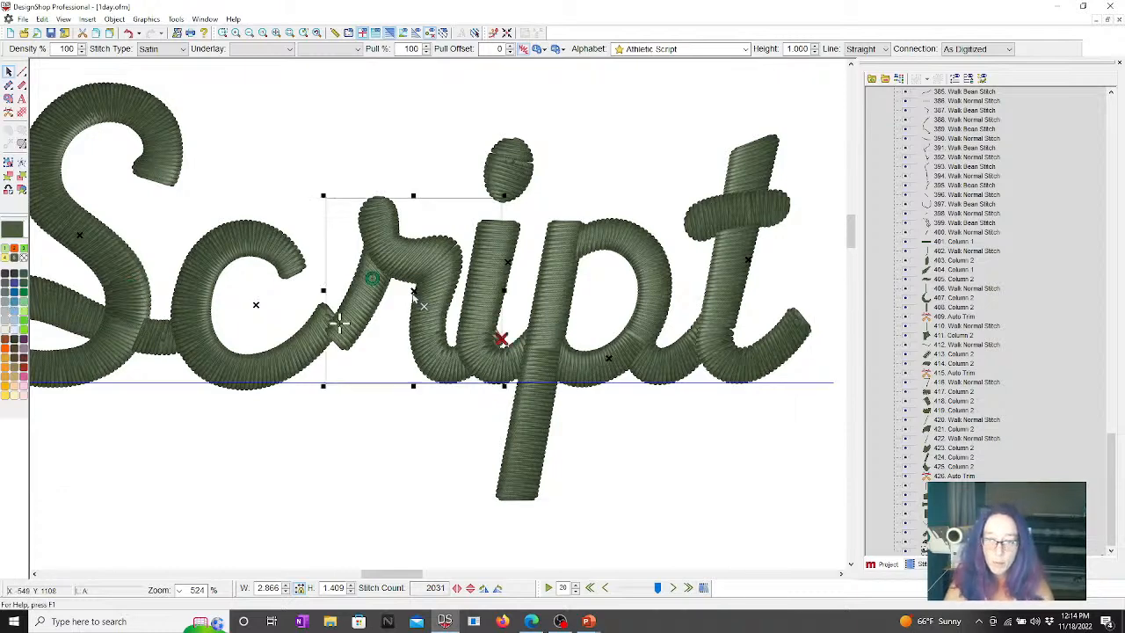
pyautogui.click(211, 452)
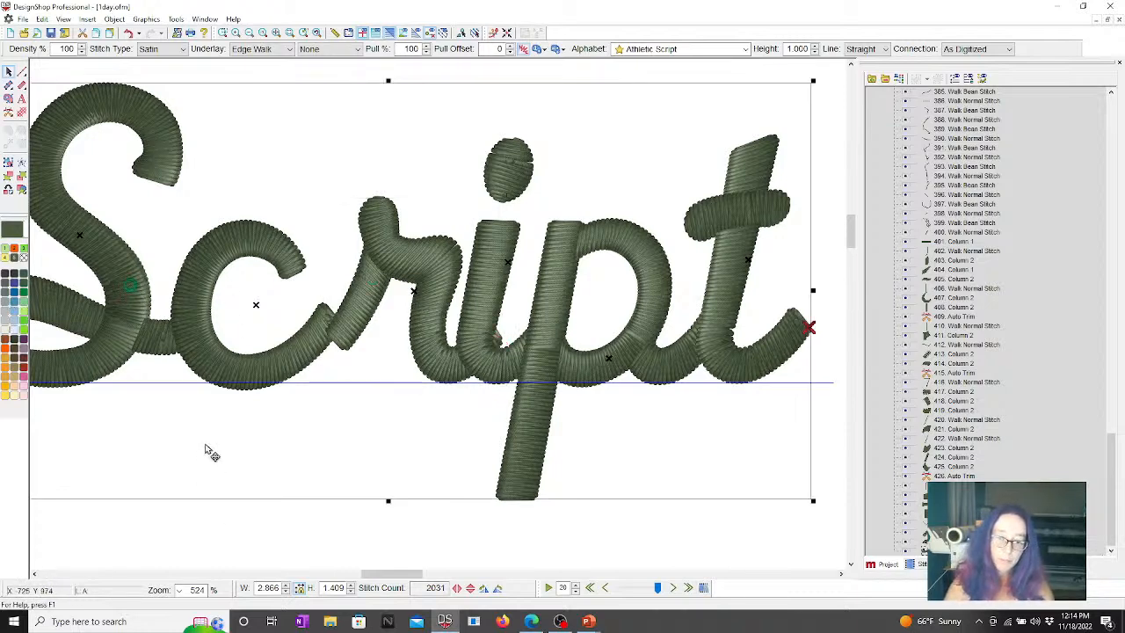
pyautogui.click(319, 511)
pyautogui.click(199, 221)
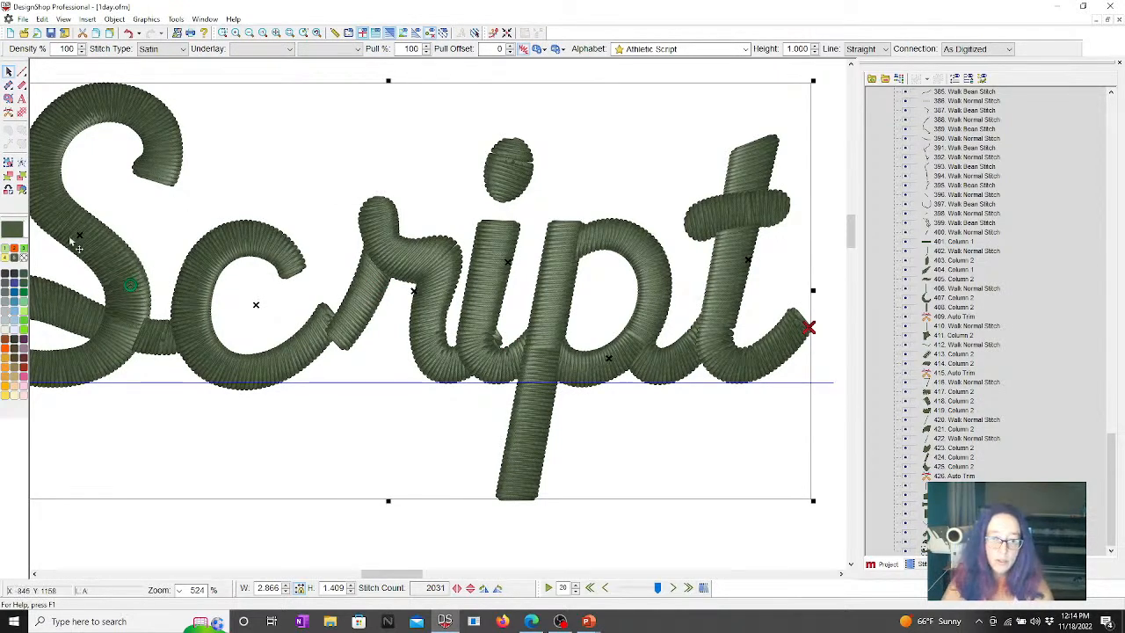
# Move the r in the Script lettering left until its starting stroke overlaps the tail of the c.
pyautogui.click(419, 297)
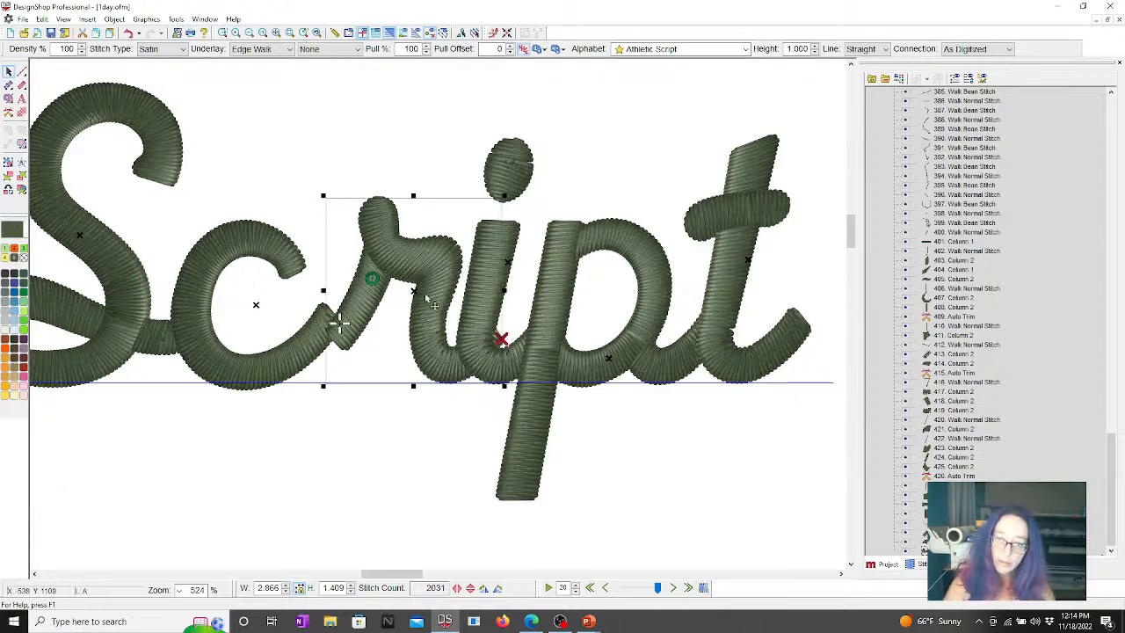
pyautogui.moveTo(414, 296); pyautogui.dragTo(389, 297)
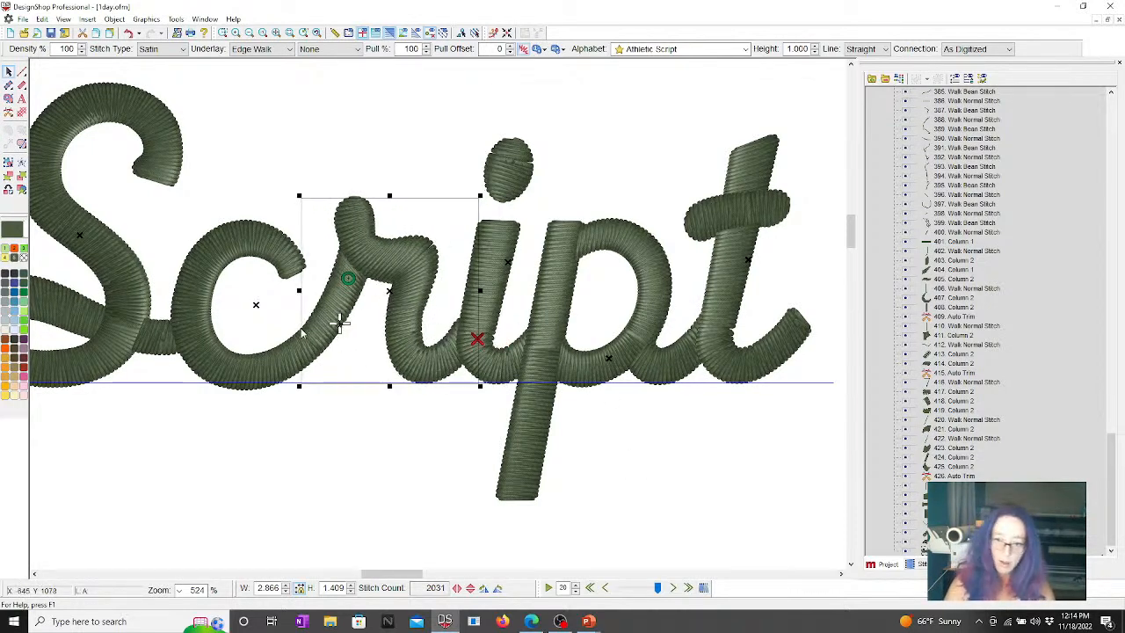
pyautogui.click(779, 502)
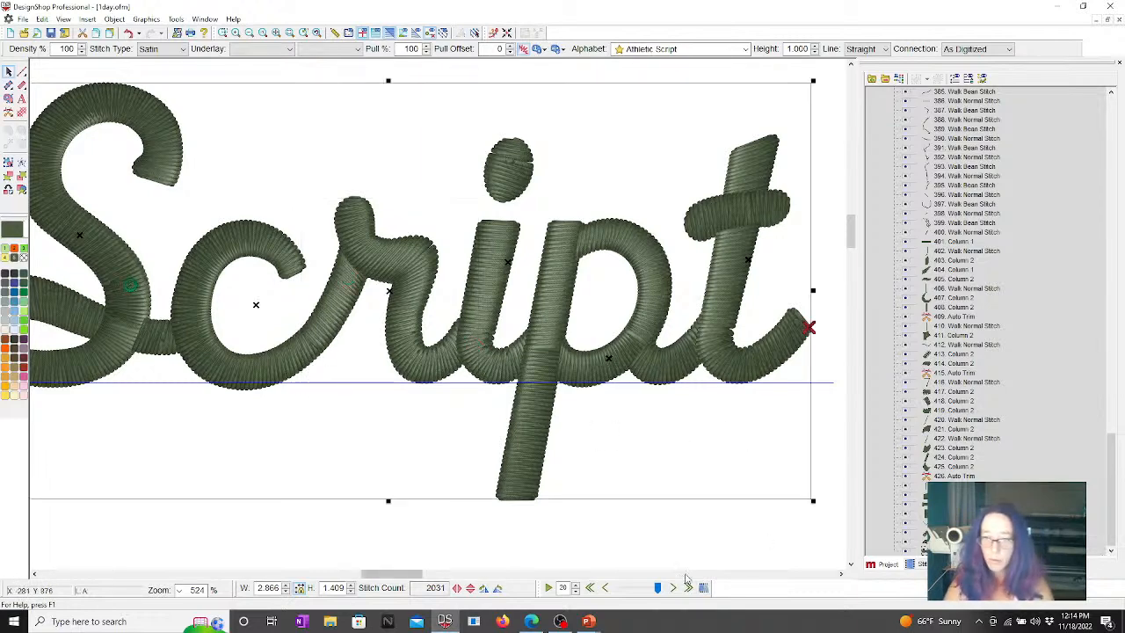
# Place a copy of the Script lettering beside the original, on its right at the same height.
pyautogui.click(277, 33)
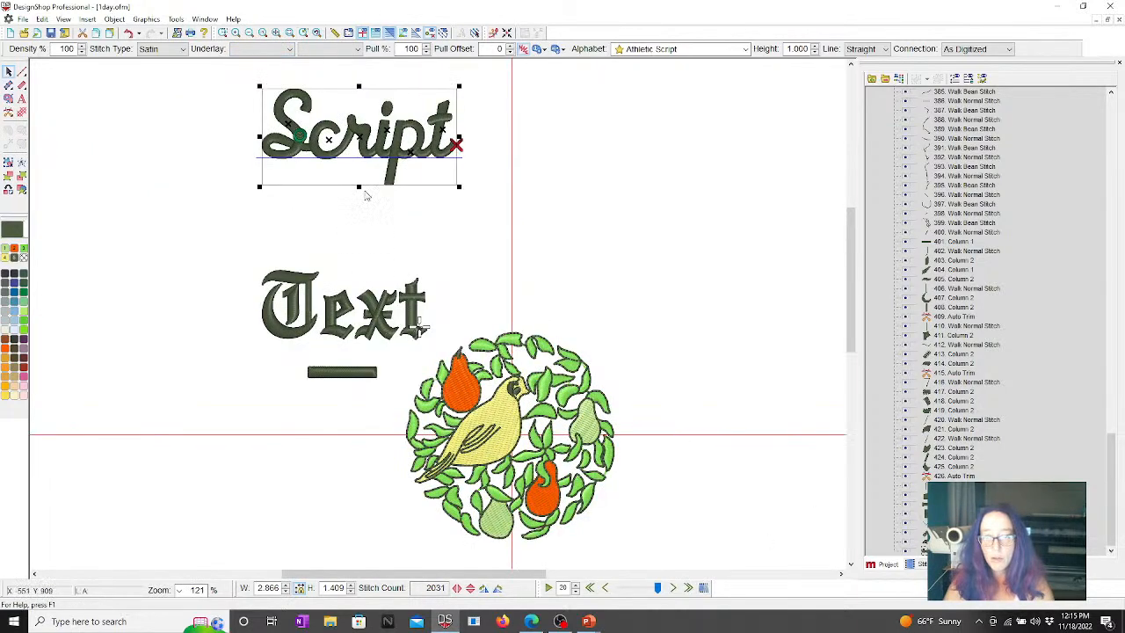
pyautogui.rightClick(356, 152)
pyautogui.moveTo(492, 314)
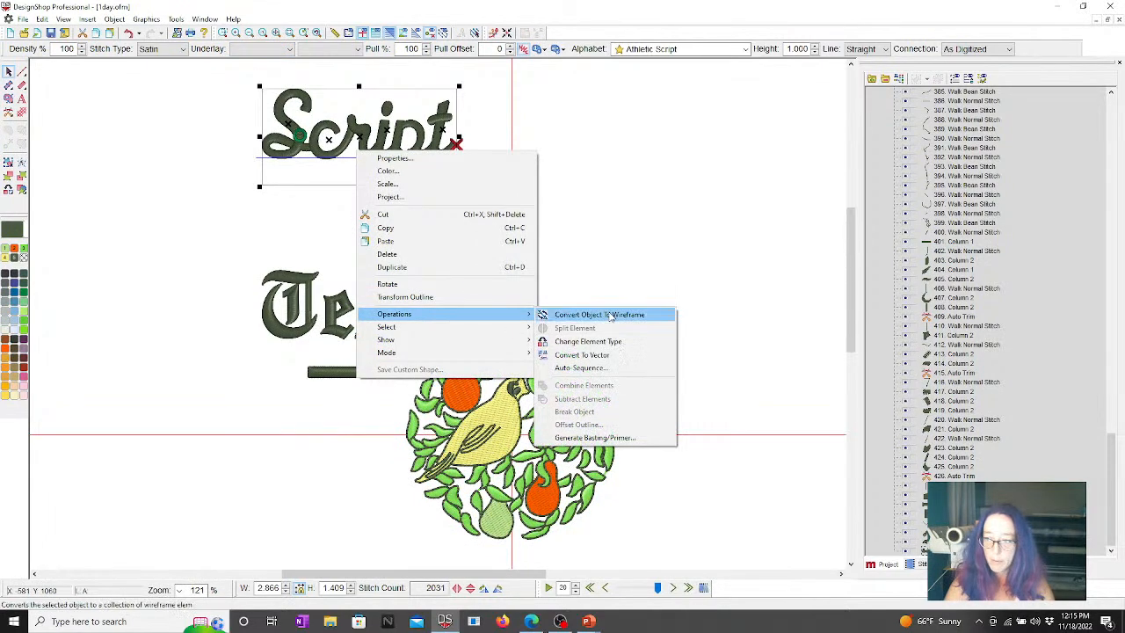
pyautogui.click(329, 118)
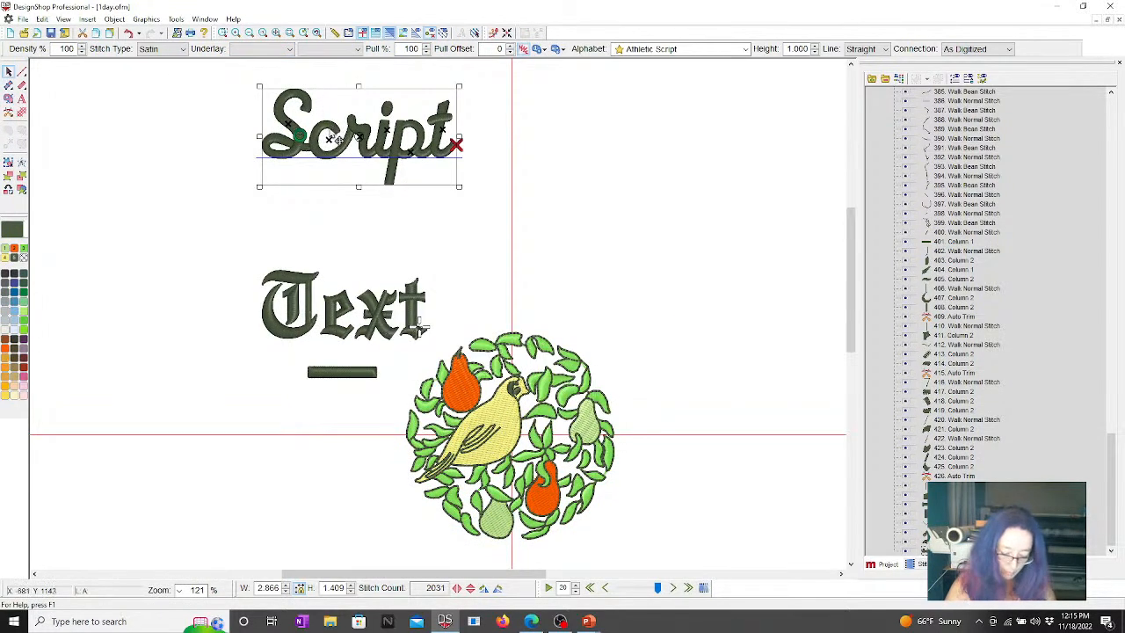
pyautogui.moveTo(332, 127); pyautogui.dragTo(606, 128)
# Convert the copied Script lettering to wireframe elements.
pyautogui.rightClick(607, 128)
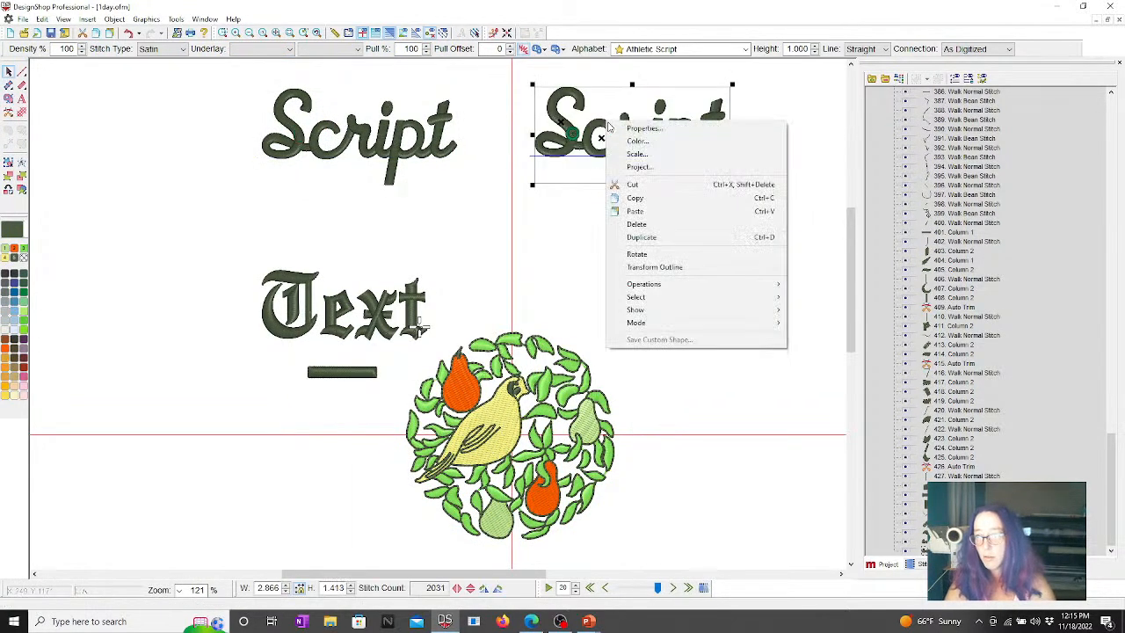
pyautogui.moveTo(690, 291)
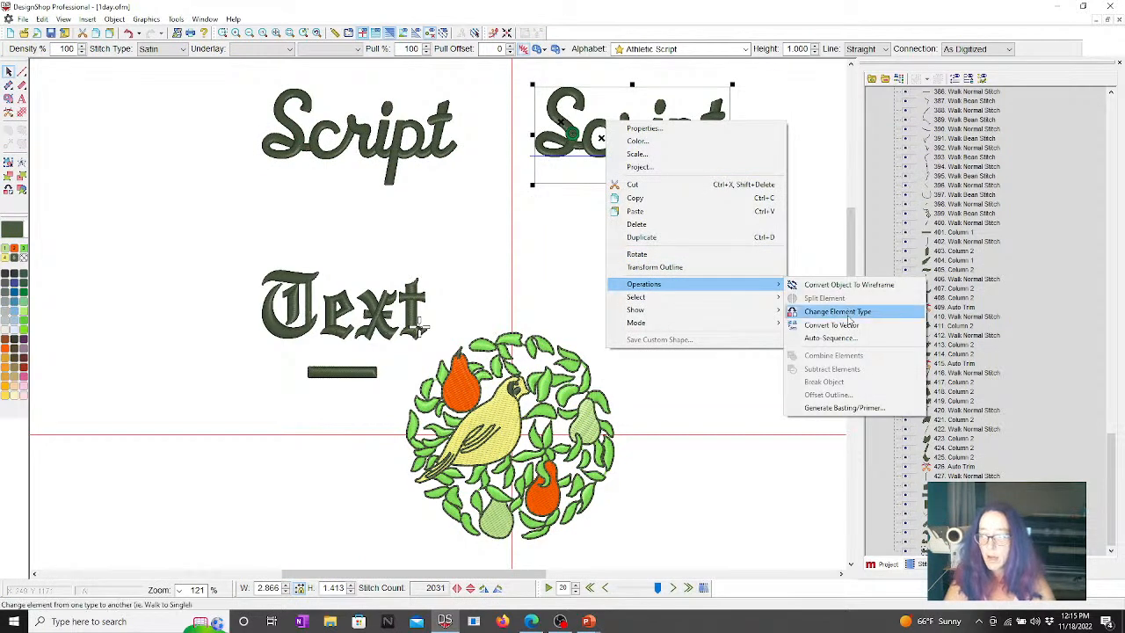
pyautogui.click(844, 286)
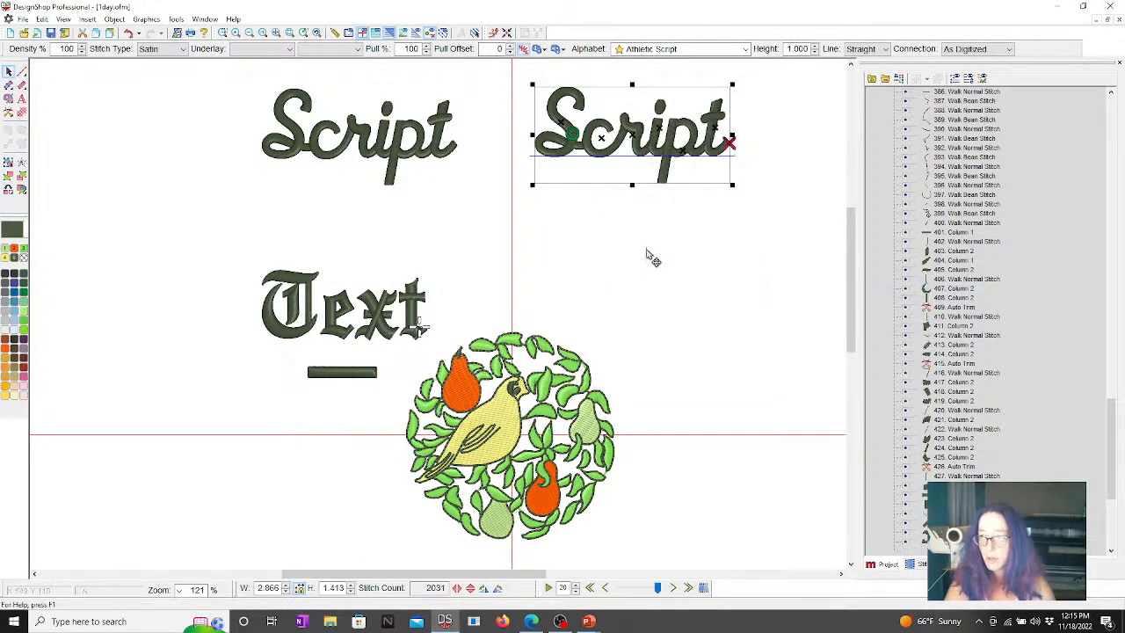
# Examine the S, the c and the connecting stroke of the r as separate wireframe elements in the converted lettering.
pyautogui.click(563, 129)
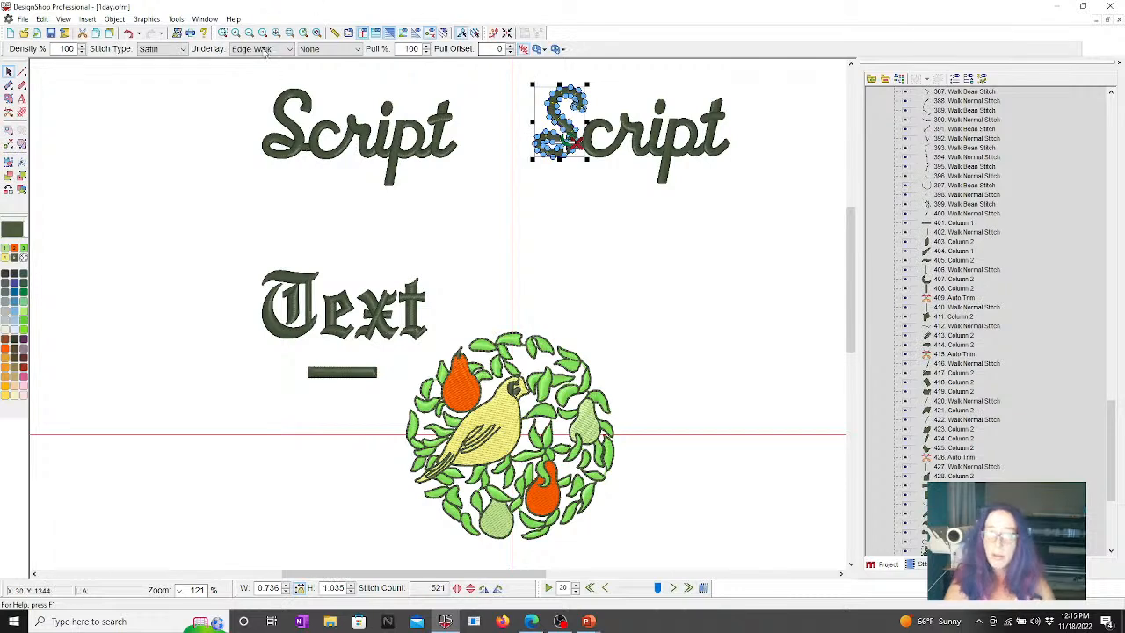
pyautogui.click(222, 33)
pyautogui.moveTo(533, 95); pyautogui.dragTo(845, 196)
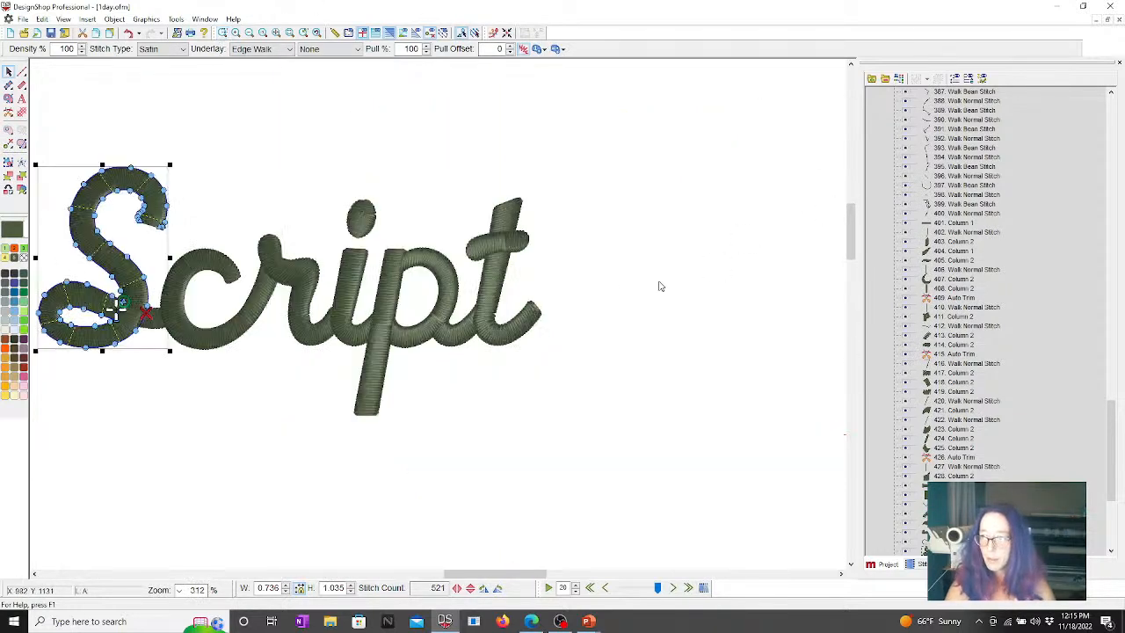
pyautogui.click(629, 431)
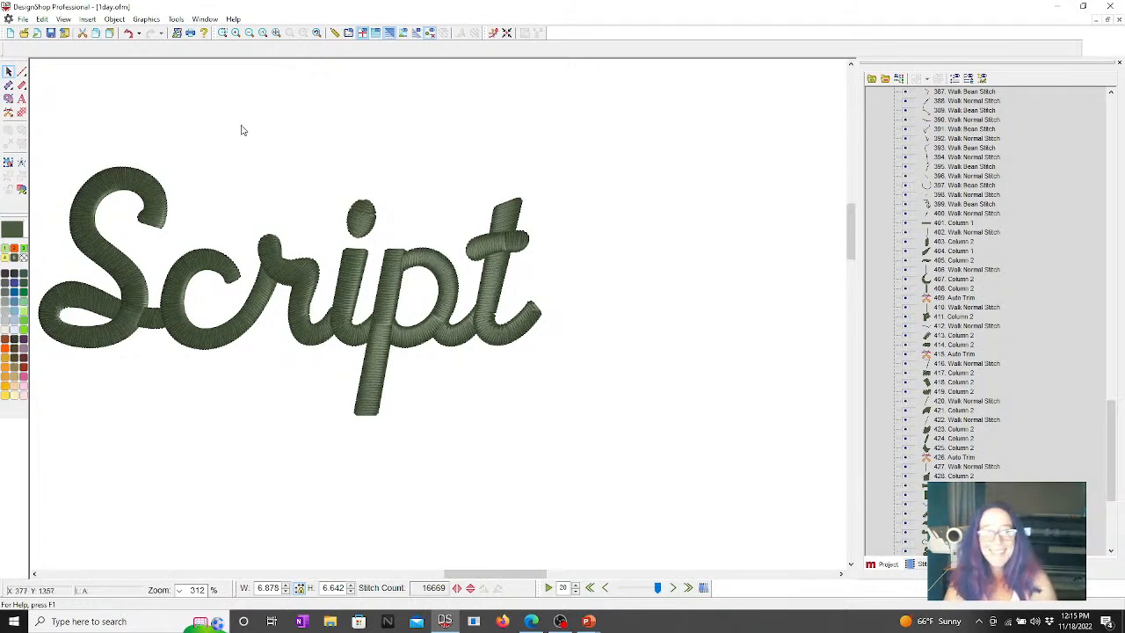
pyautogui.click(212, 268)
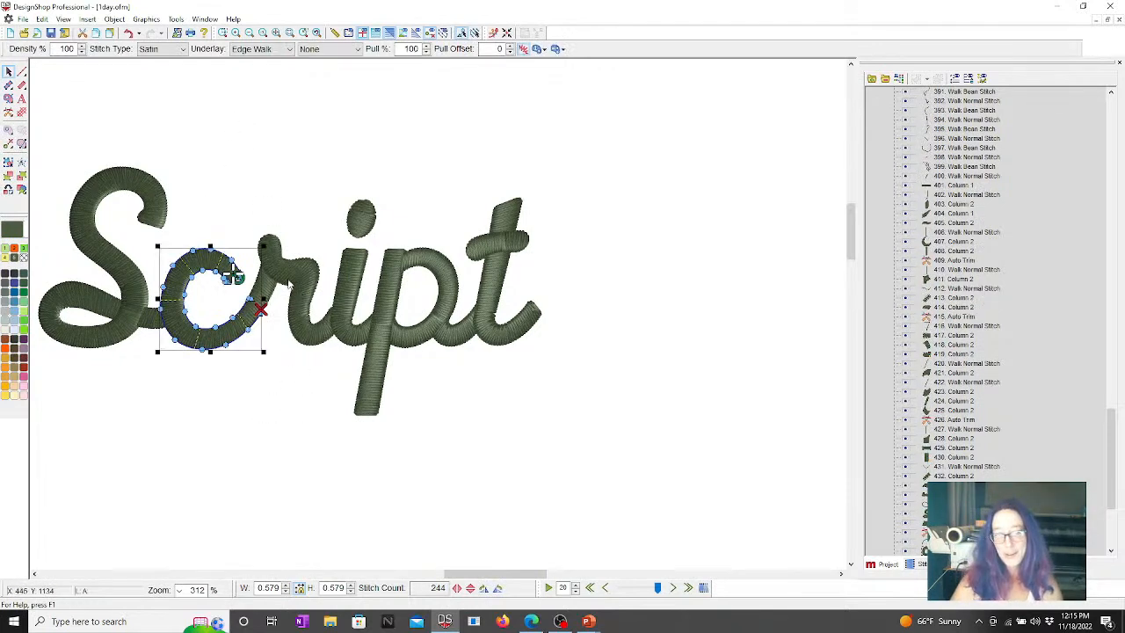
pyautogui.click(263, 286)
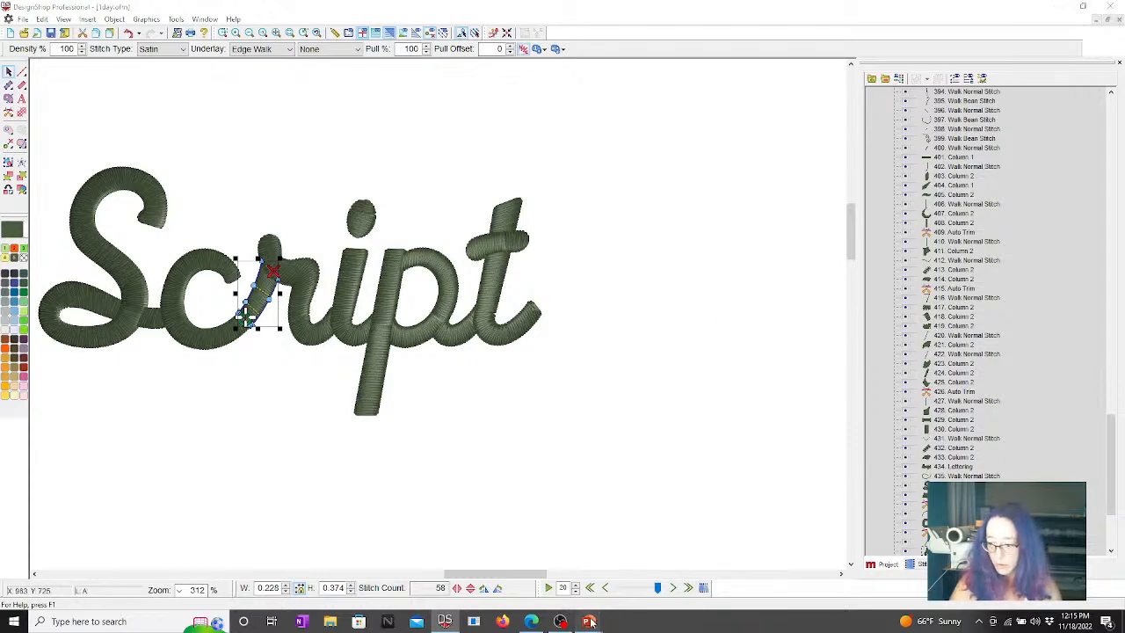
# Switch to the PowerPoint slide show to reread the question about outlining wireframe letters, and return to DesignShop.
pyautogui.moveTo(588, 621)
pyautogui.click(587, 566)
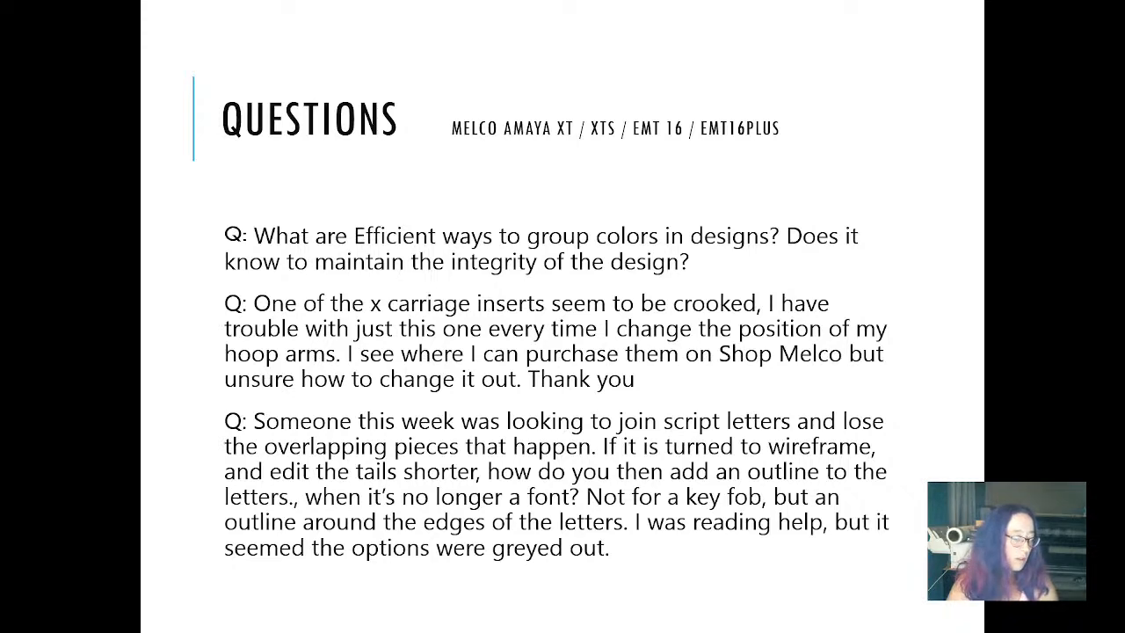
pyautogui.hotkey('alt', 'Tab')
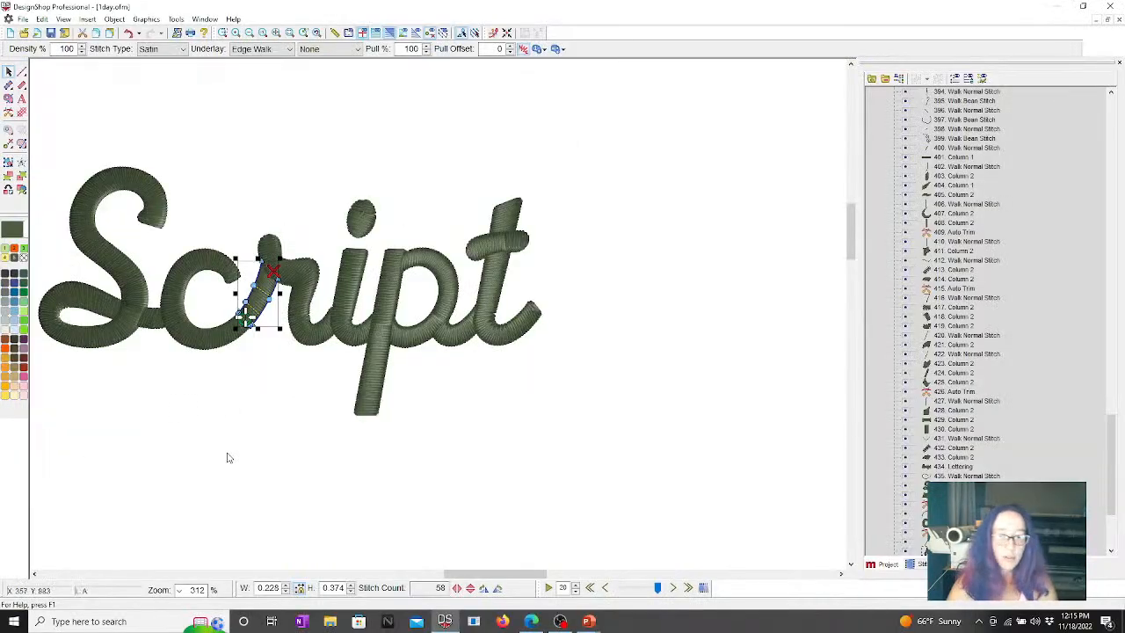
# Select the wireframe S, c and r in turn and check which commands are available for the r.
pyautogui.click(227, 484)
pyautogui.click(102, 193)
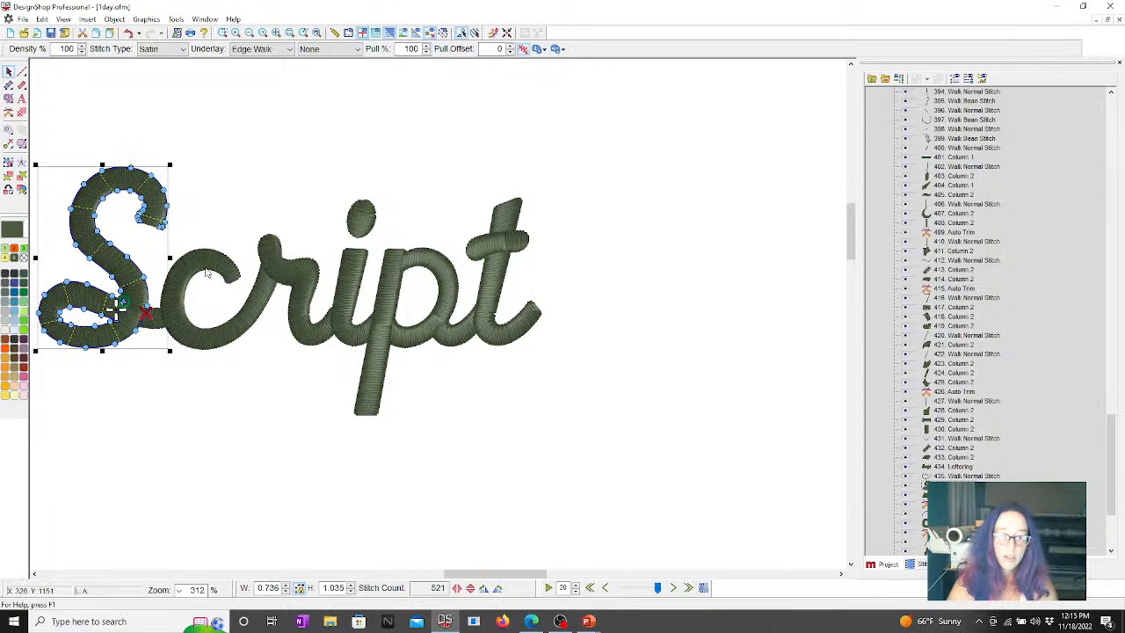
pyautogui.click(233, 273)
pyautogui.click(290, 299)
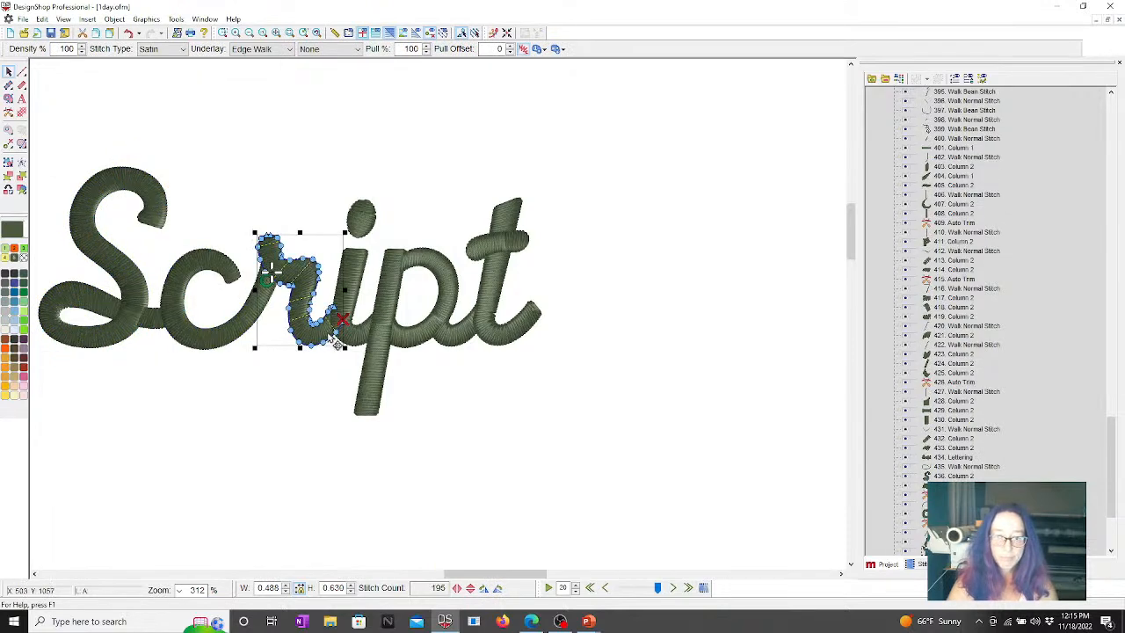
pyautogui.rightClick(309, 246)
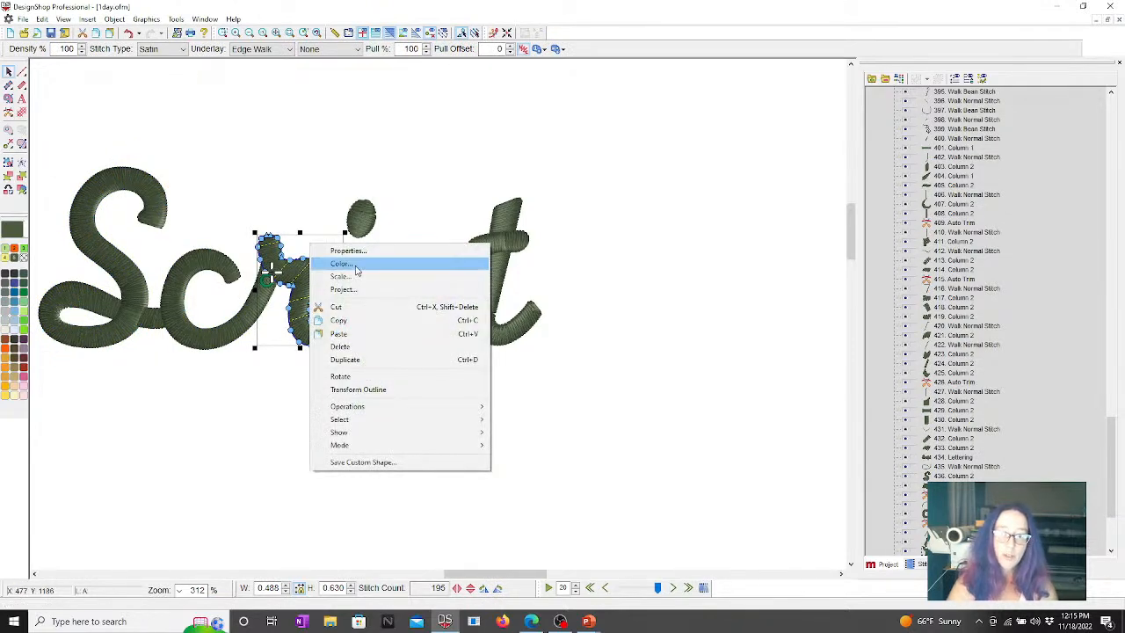
pyautogui.click(283, 201)
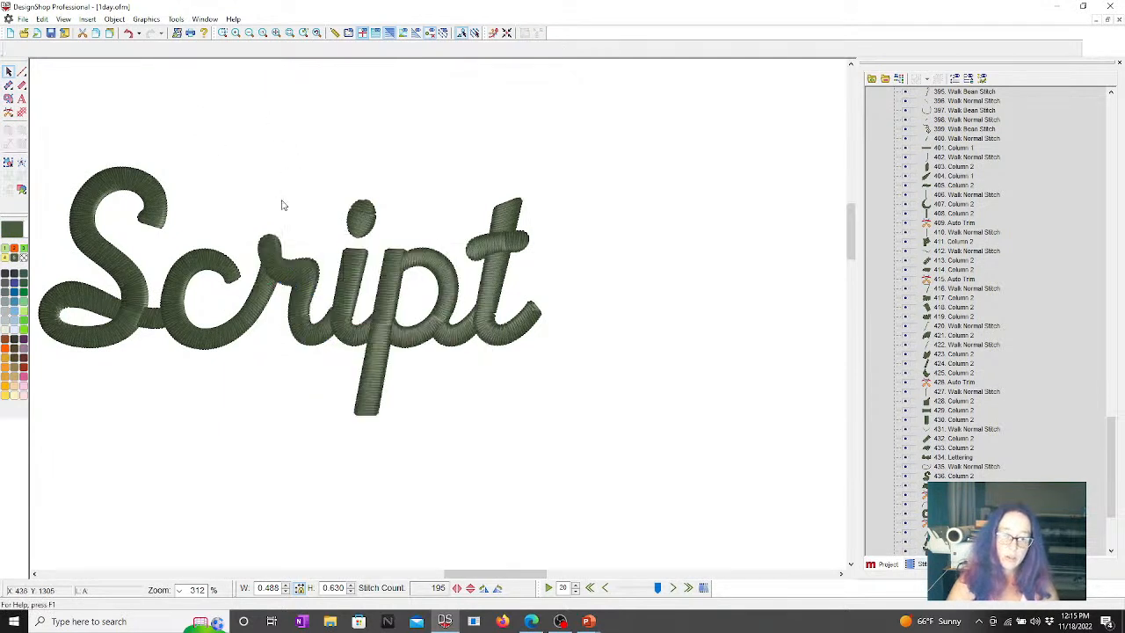
# Add a satin outline of width 10 around the wireframe c and select that outline.
pyautogui.click(176, 271)
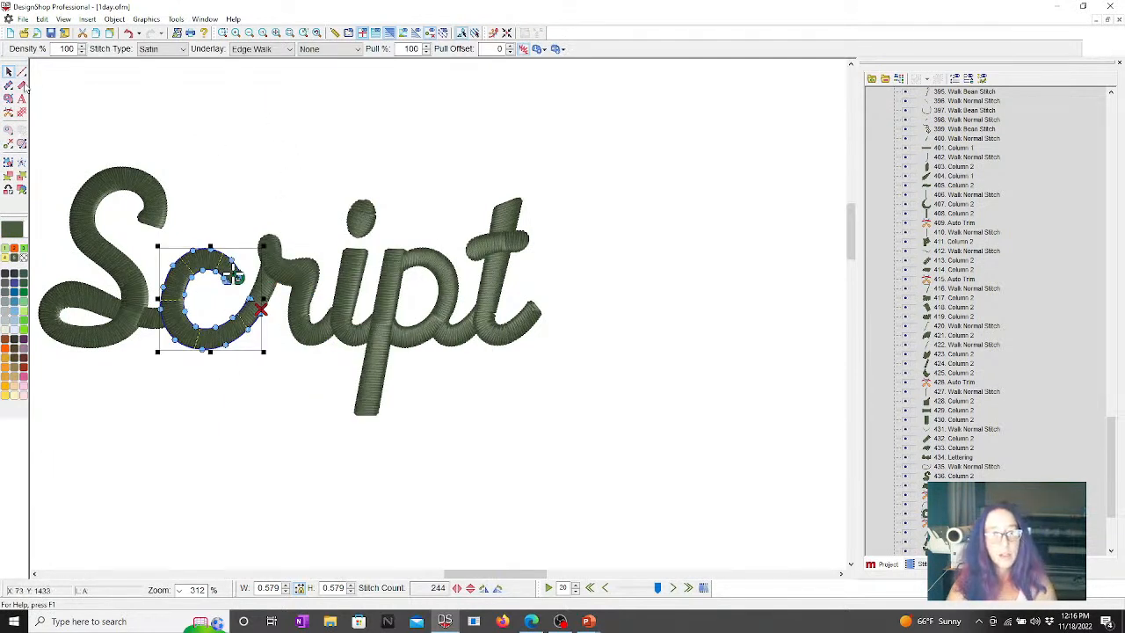
pyautogui.click(321, 424)
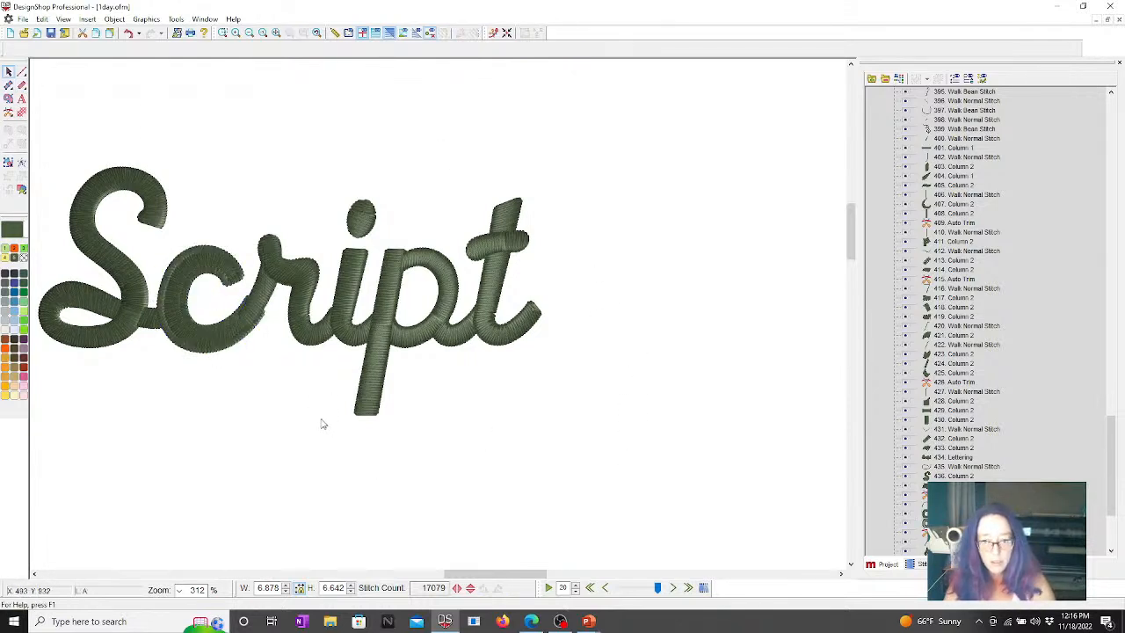
pyautogui.click(261, 307)
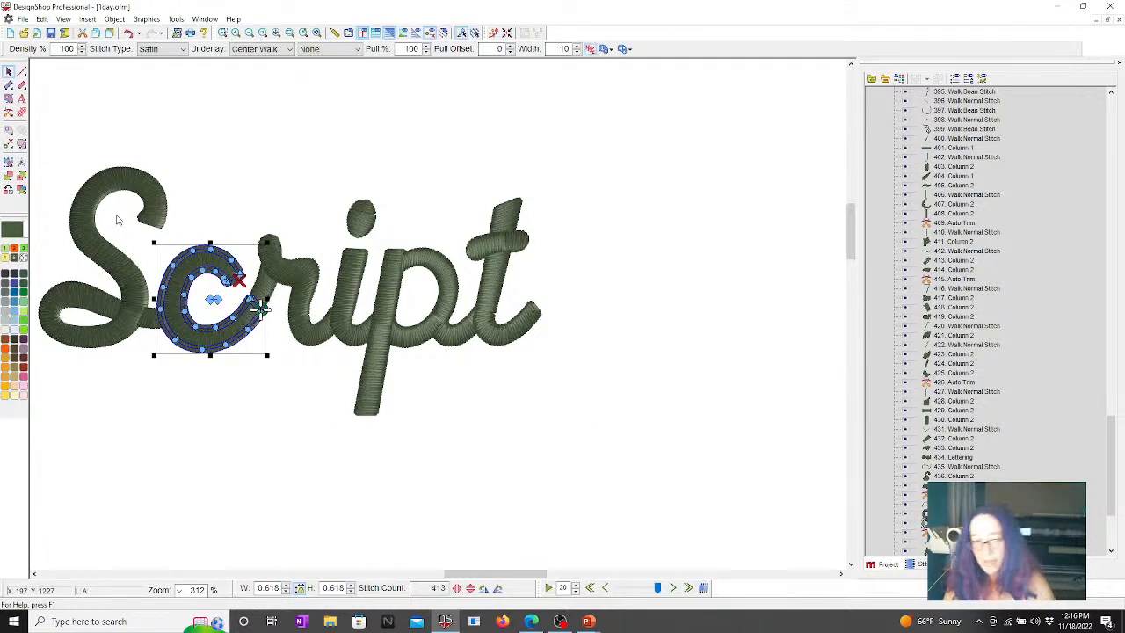
# Recolour the satin outline around the wireframe c light green and delete that outline.
pyautogui.click(23, 313)
pyautogui.click(423, 465)
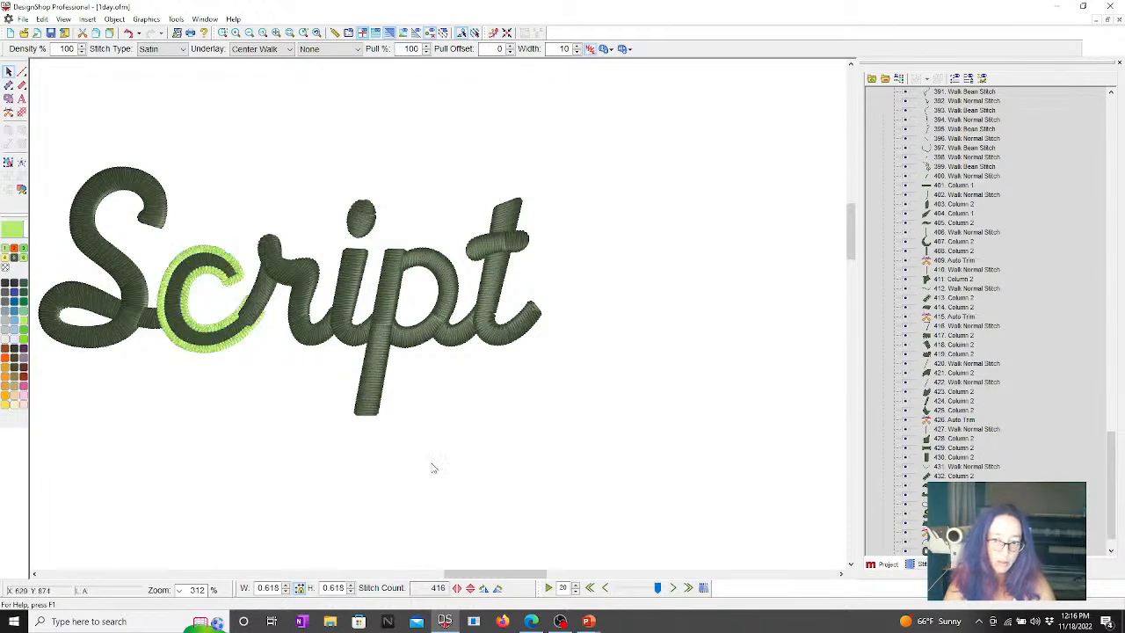
pyautogui.click(227, 329)
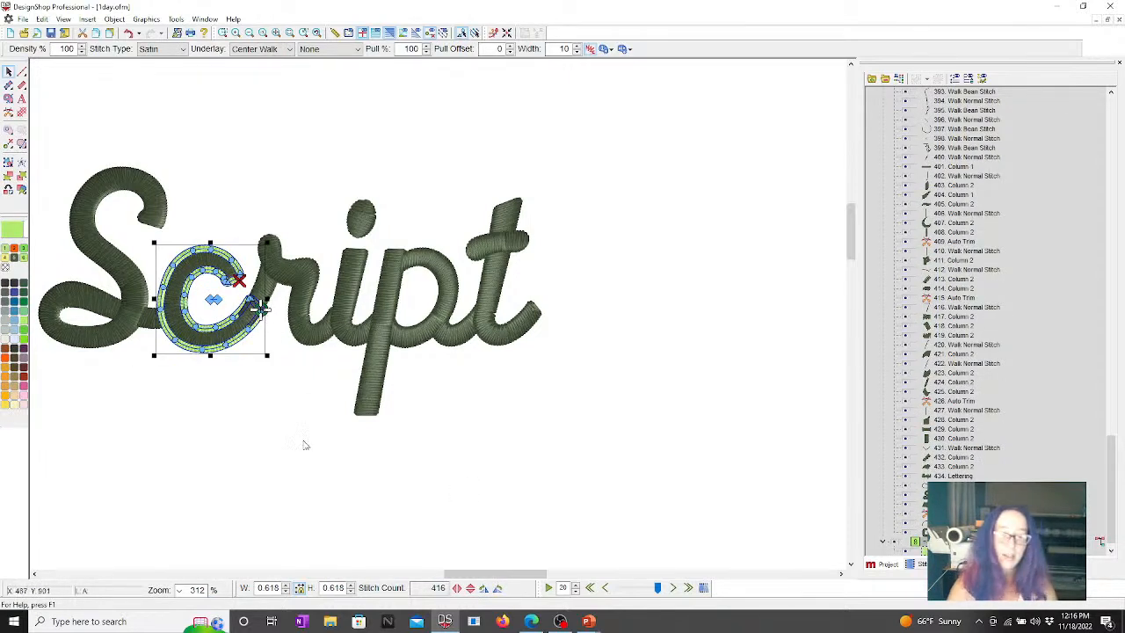
pyautogui.press('Delete')
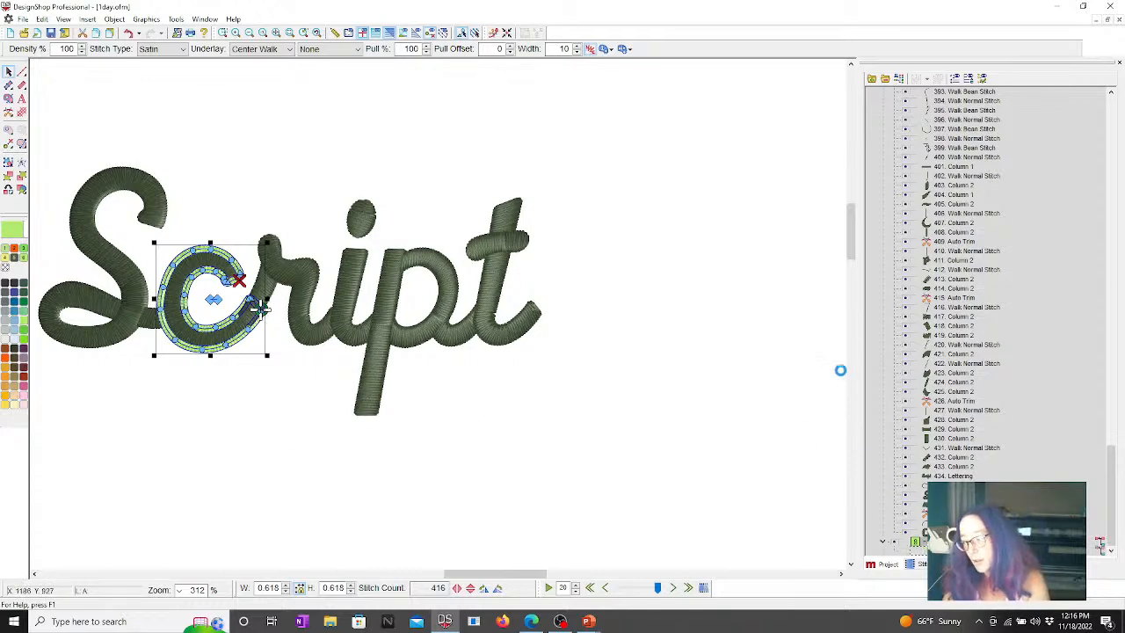
# Convert all wireframe elements of the second Script lettering to vectors.
pyautogui.click(277, 33)
pyautogui.moveTo(437, 72); pyautogui.dragTo(733, 227)
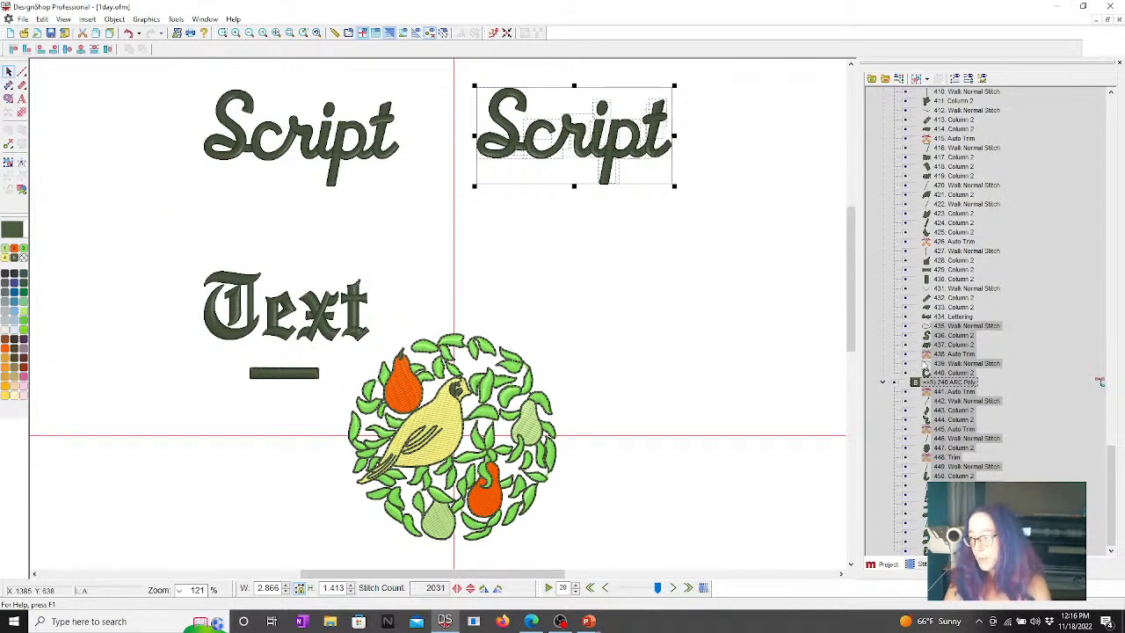
pyautogui.rightClick(606, 138)
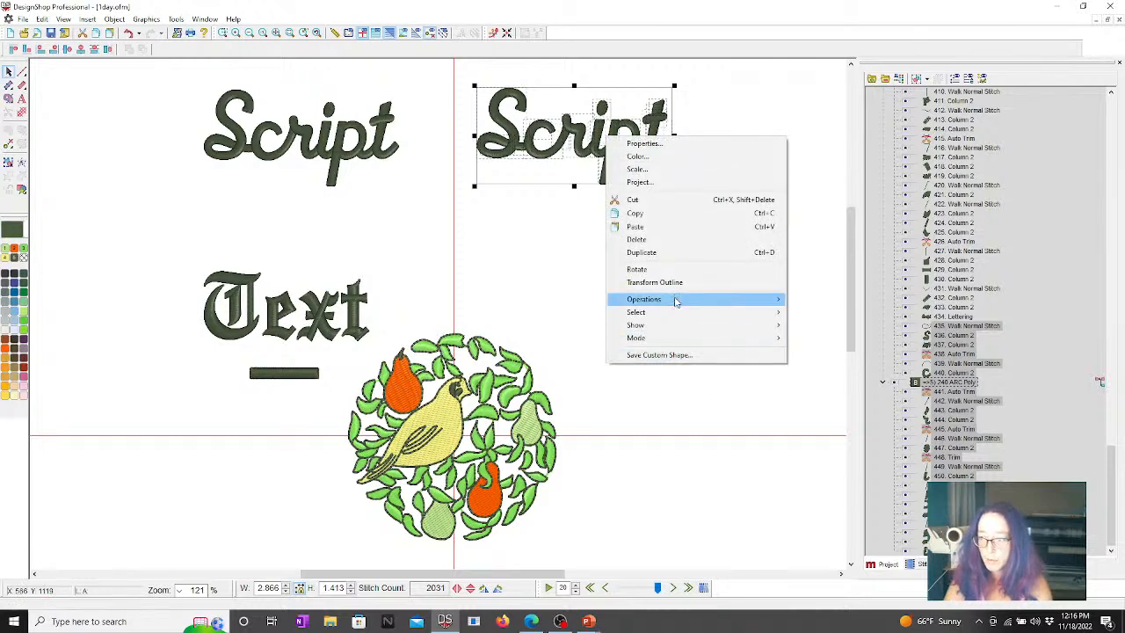
pyautogui.moveTo(676, 301)
pyautogui.click(847, 344)
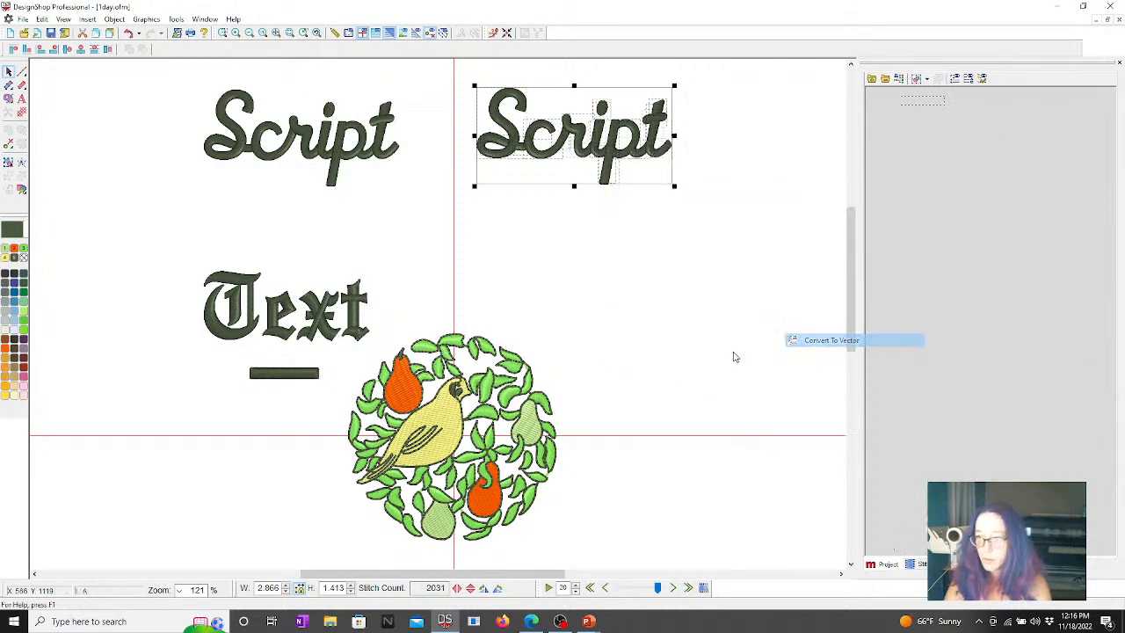
pyautogui.click(465, 221)
# Delete vector line elements 1, 4, 6, 9, 11, 13 and 17 of the second Script, keeping only its vector fills.
pyautogui.moveTo(432, 70); pyautogui.dragTo(735, 227)
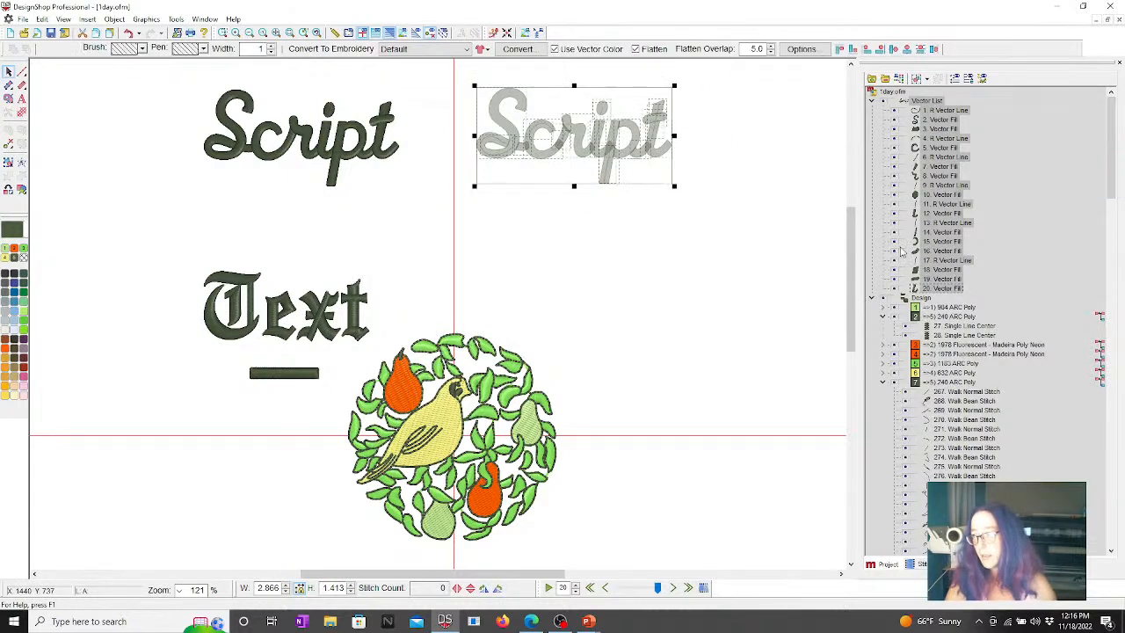
pyautogui.click(946, 109)
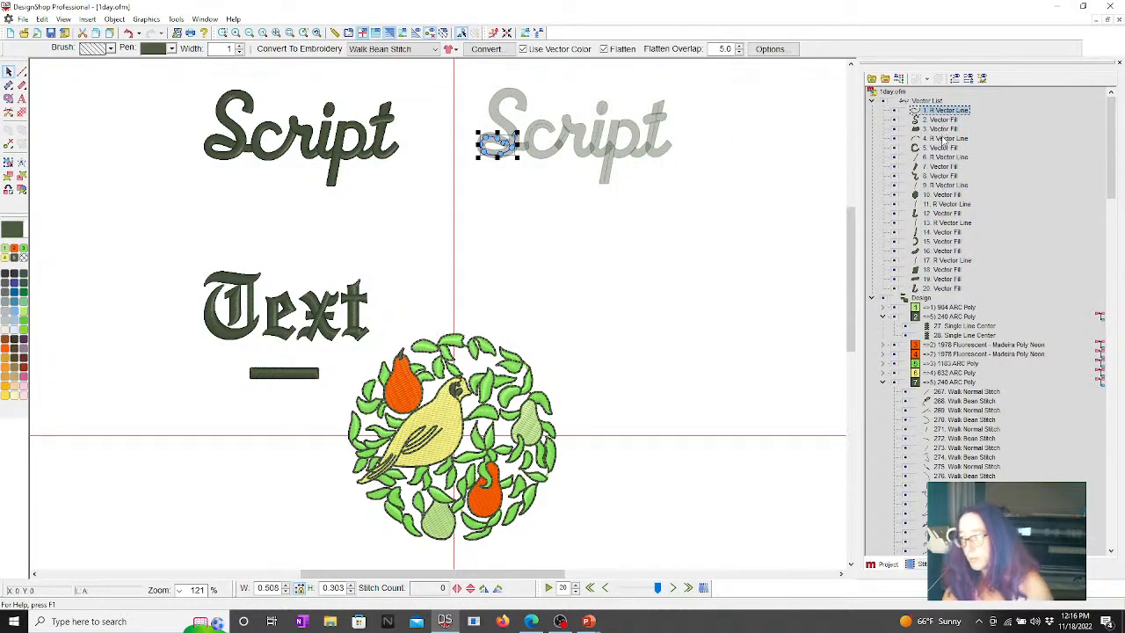
pyautogui.keyDown('ctrl'); pyautogui.click(944, 138); pyautogui.keyUp('ctrl')
pyautogui.keyDown('ctrl'); pyautogui.click(943, 156); pyautogui.keyUp('ctrl')
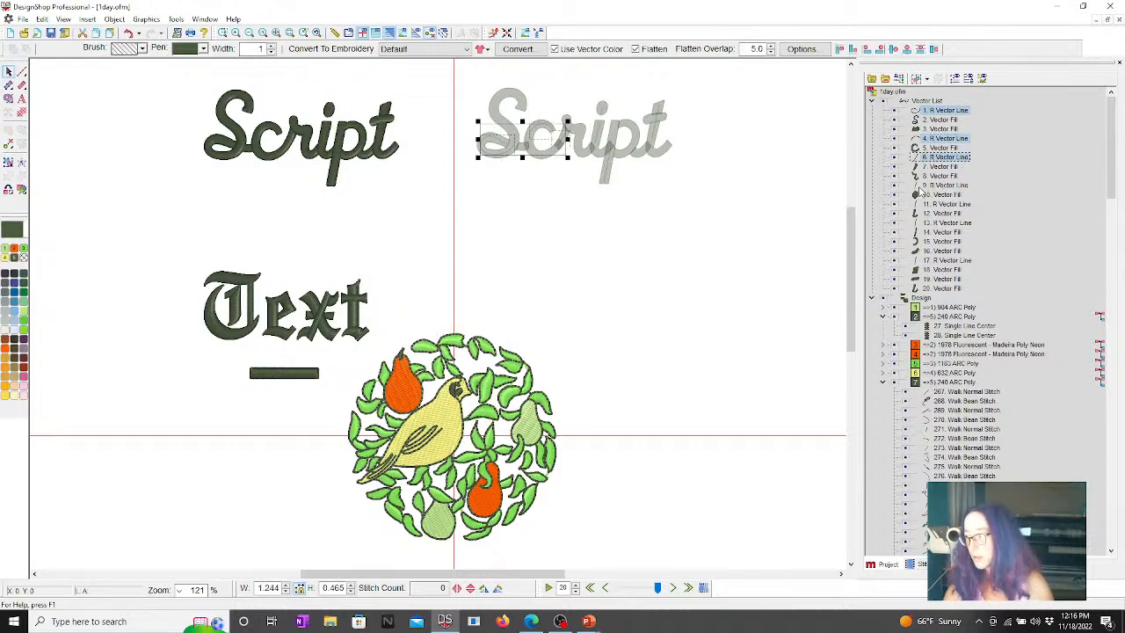
pyautogui.keyDown('ctrl'); pyautogui.click(925, 185); pyautogui.keyUp('ctrl')
pyautogui.keyDown('ctrl'); pyautogui.click(927, 204); pyautogui.keyUp('ctrl')
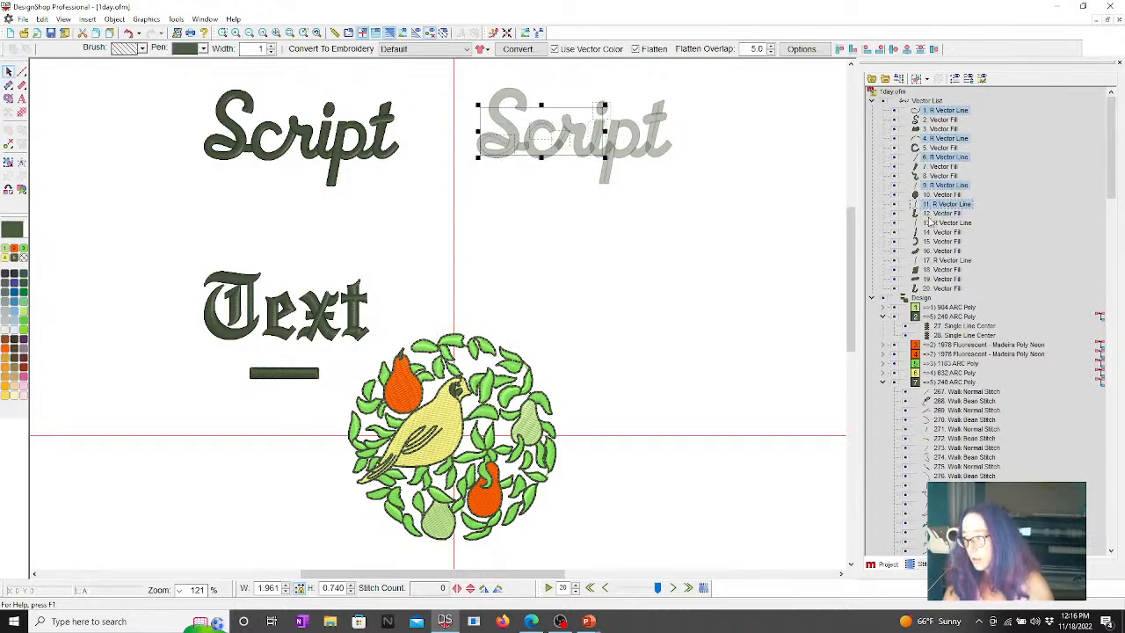
pyautogui.keyDown('ctrl'); pyautogui.click(928, 223); pyautogui.keyUp('ctrl')
pyautogui.keyDown('ctrl'); pyautogui.click(934, 261); pyautogui.keyUp('ctrl')
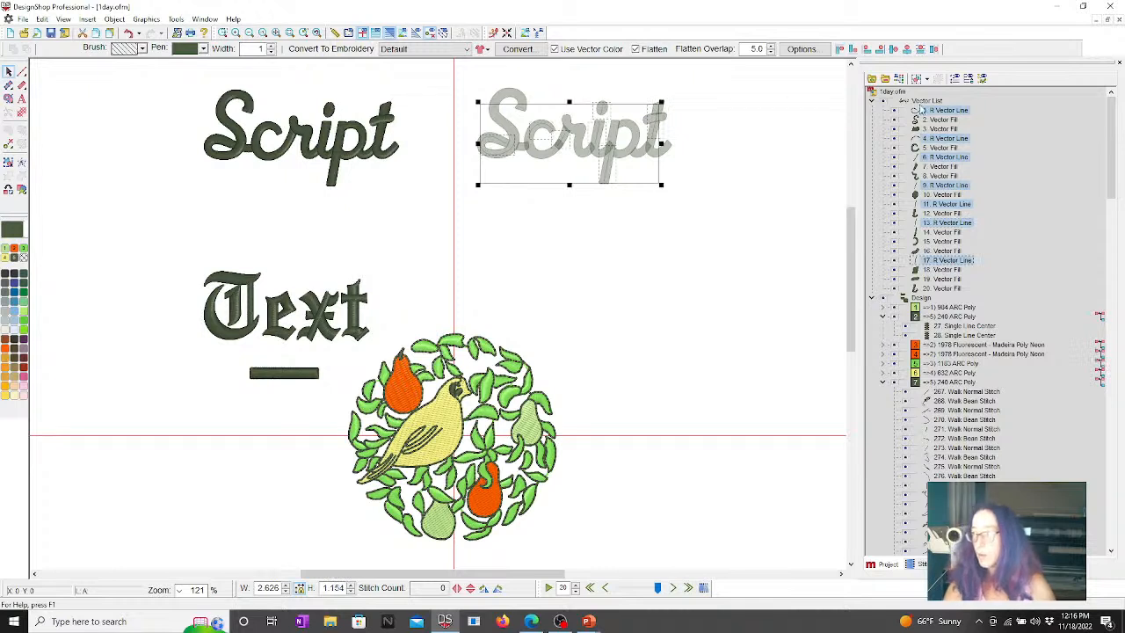
pyautogui.press('Delete')
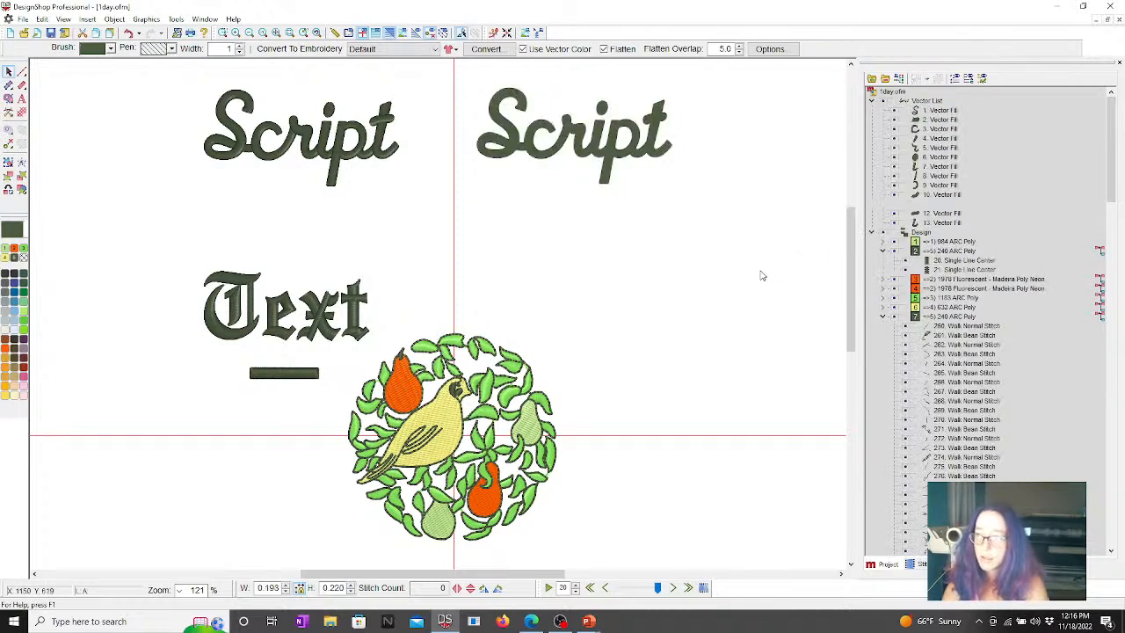
# Combine all vector fills of the second Script lettering and select the joined shape to check it.
pyautogui.moveTo(448, 68); pyautogui.dragTo(766, 256)
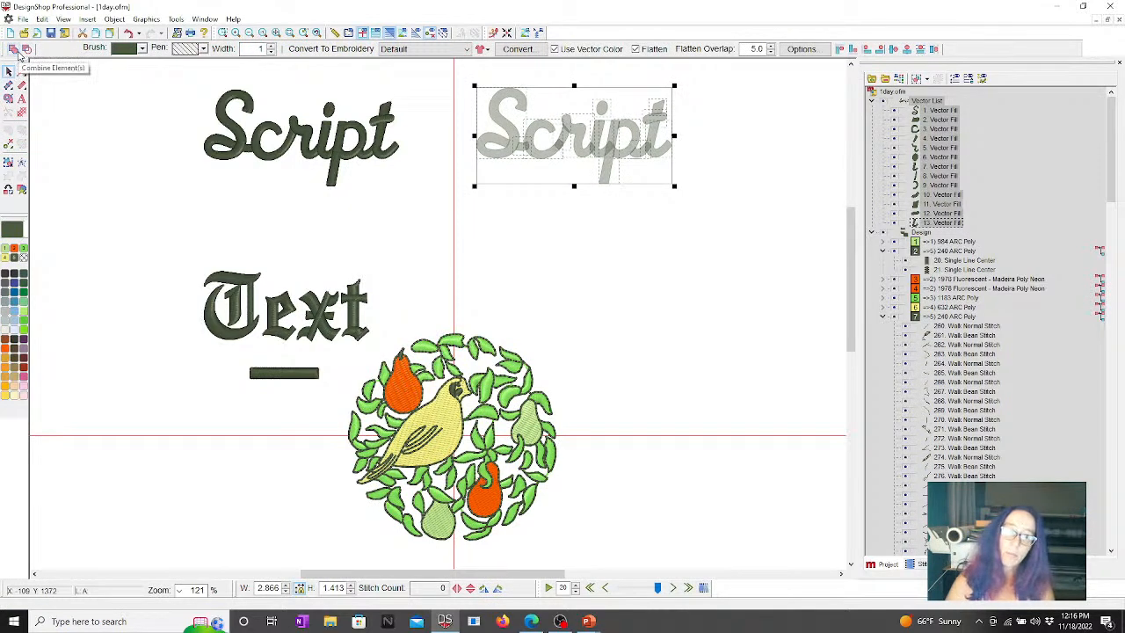
pyautogui.click(17, 52)
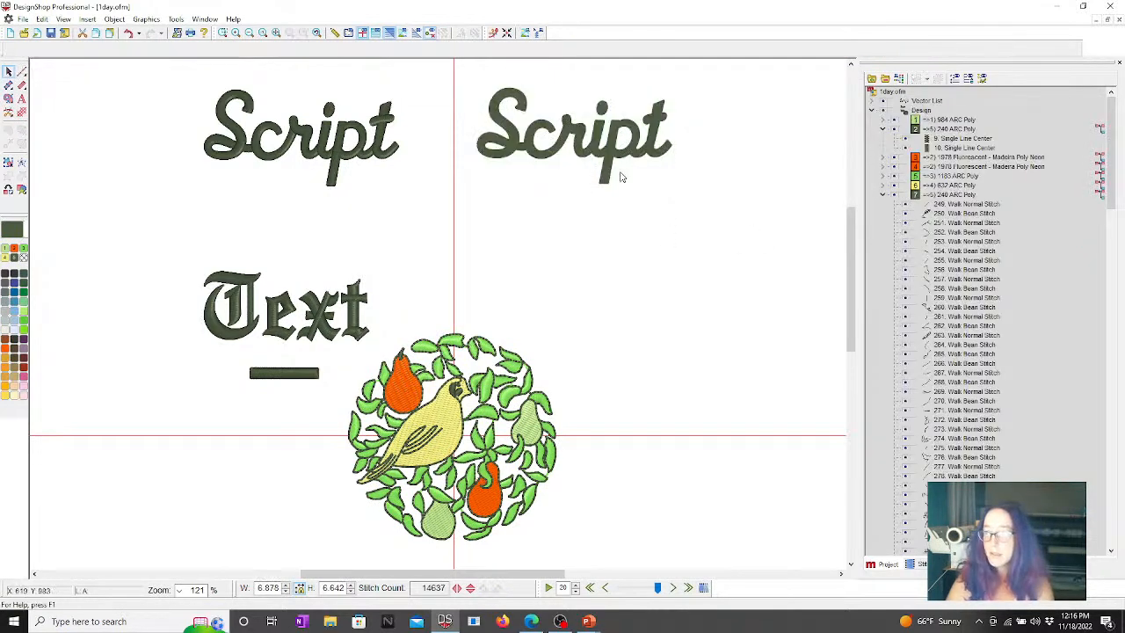
pyautogui.click(531, 160)
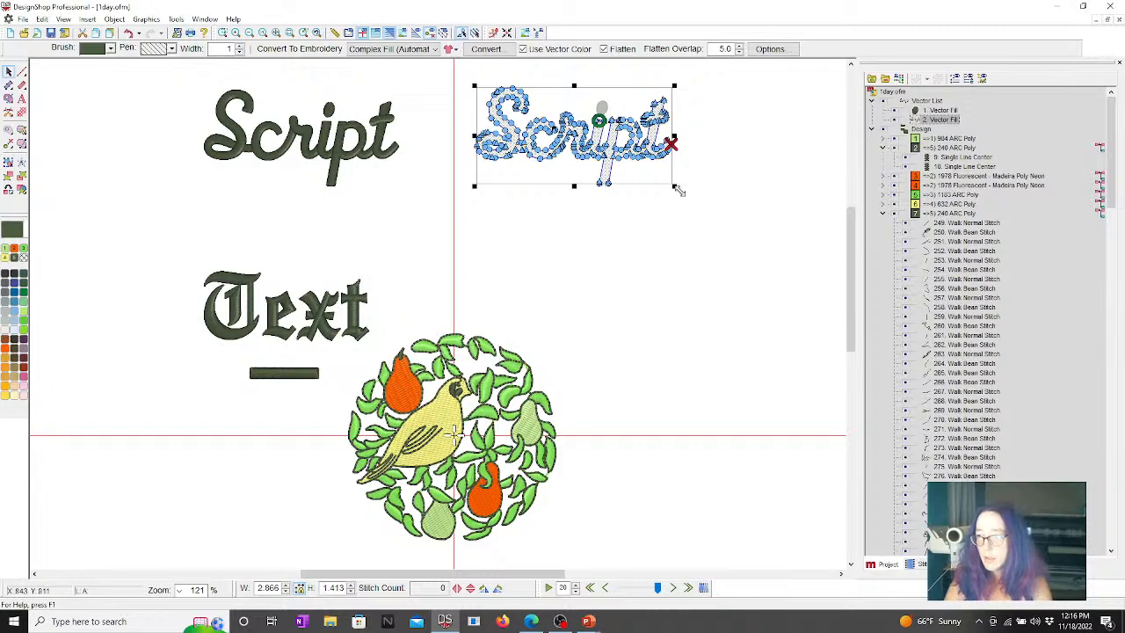
pyautogui.click(740, 308)
pyautogui.click(613, 163)
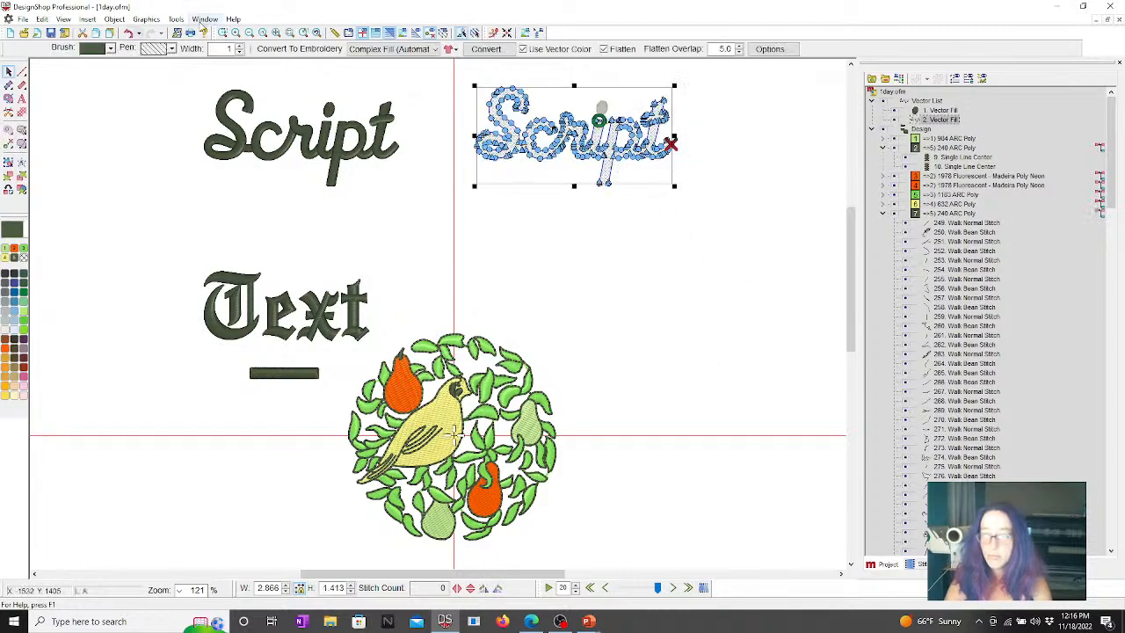
# Add a satin outline of width 20 around the combined Script vector shape.
pyautogui.click(223, 33)
pyautogui.moveTo(457, 79); pyautogui.dragTo(778, 222)
pyautogui.click(276, 133)
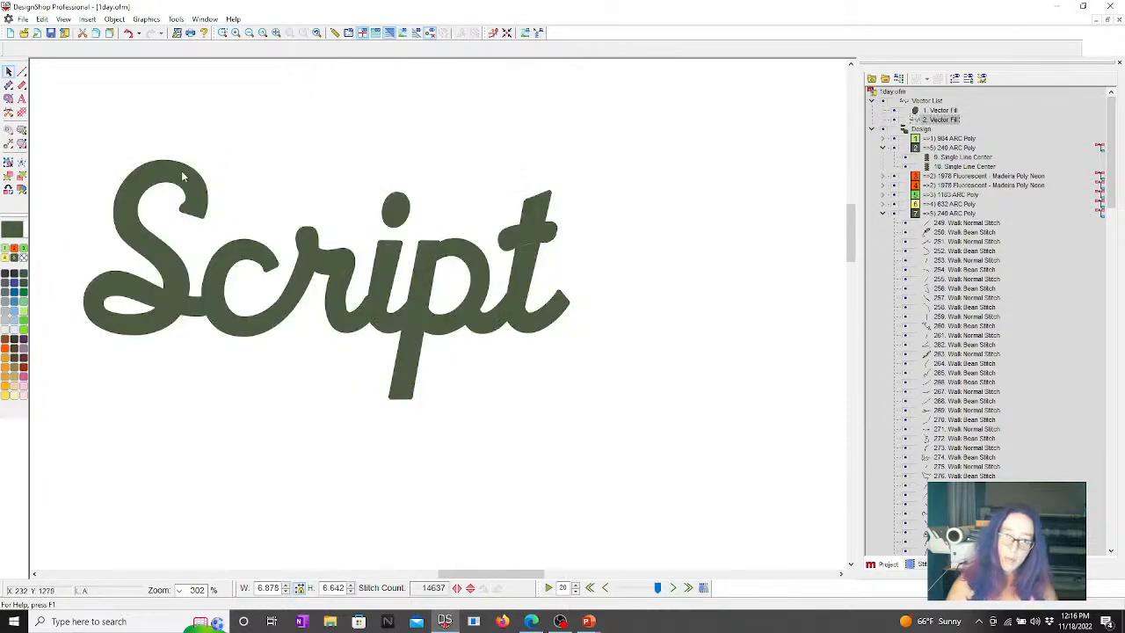
pyautogui.click(181, 170)
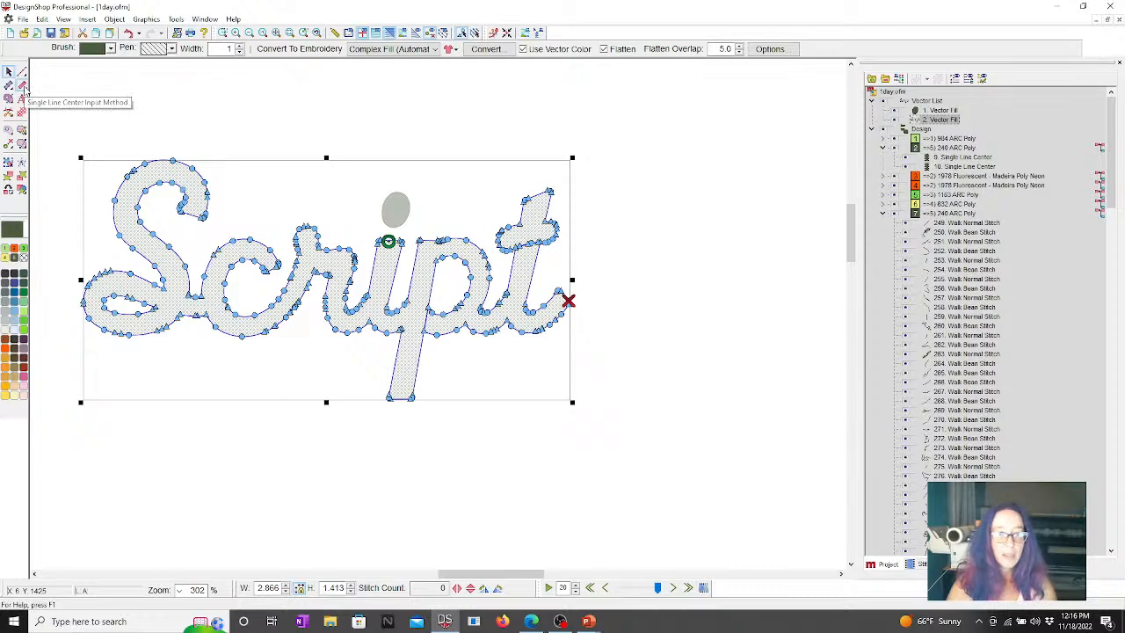
pyautogui.click(745, 322)
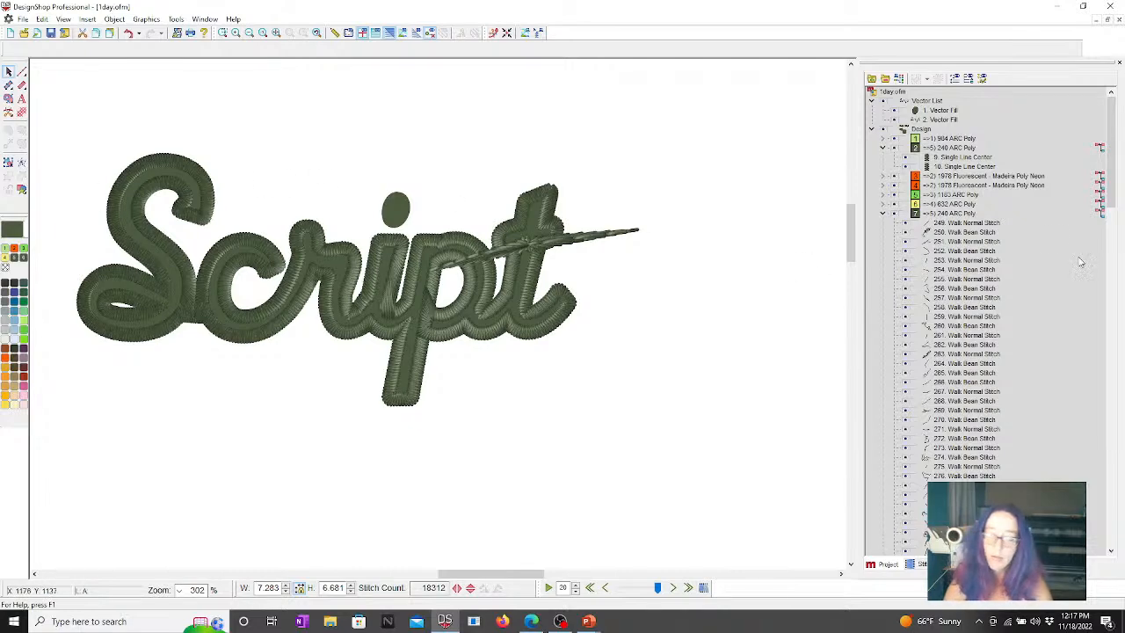
# Delete the combined Script vector fill to view the satin outline alone, and undo the deletion.
pyautogui.click(927, 122)
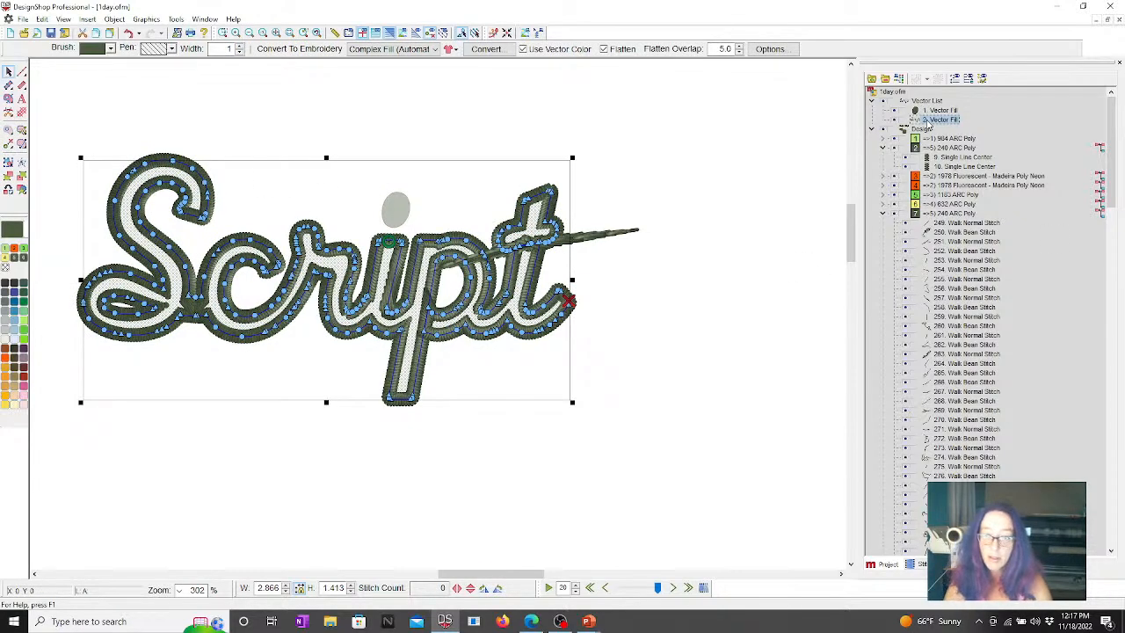
pyautogui.press('Delete')
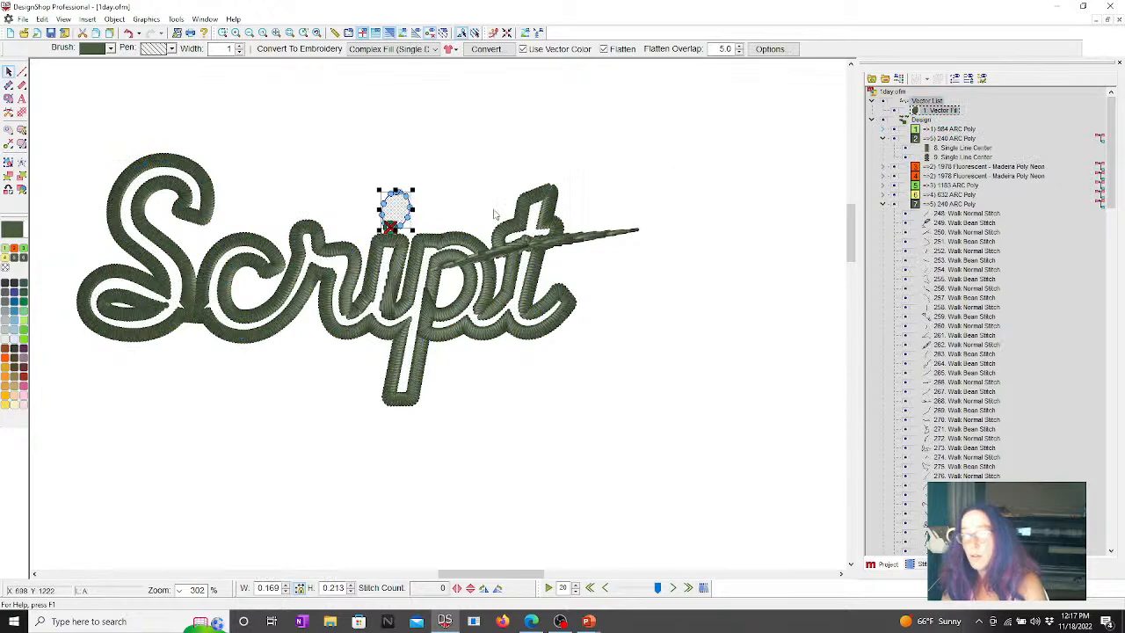
pyautogui.hotkey('ctrl', 'z')
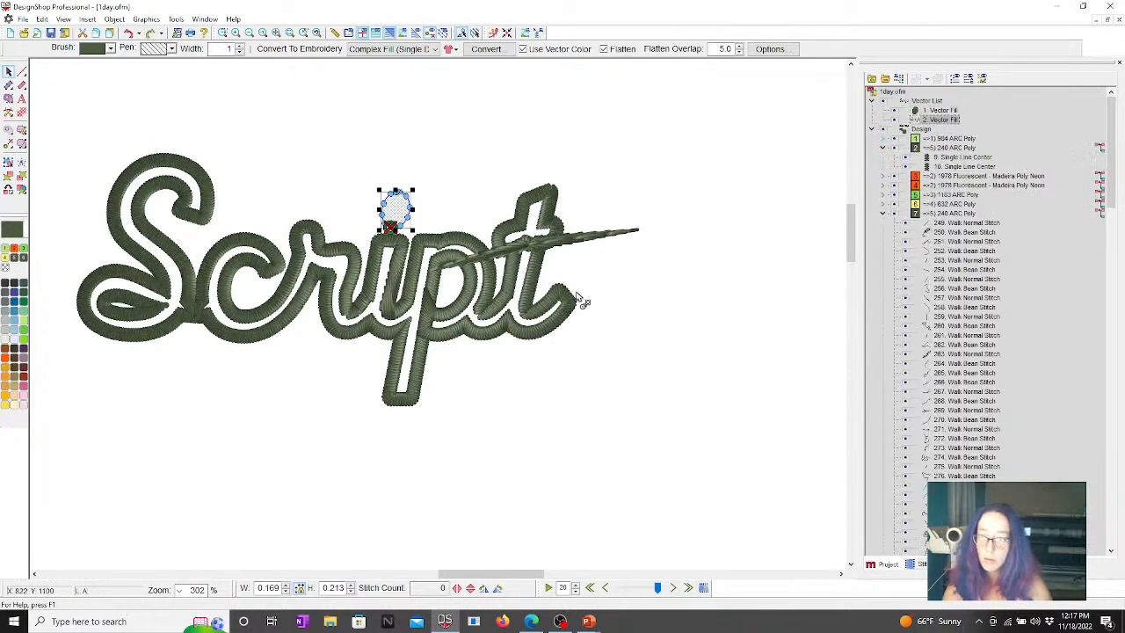
# Delete the outer satin outline of Script and the stray spike-shaped outline crossing the p and t.
pyautogui.click(529, 297)
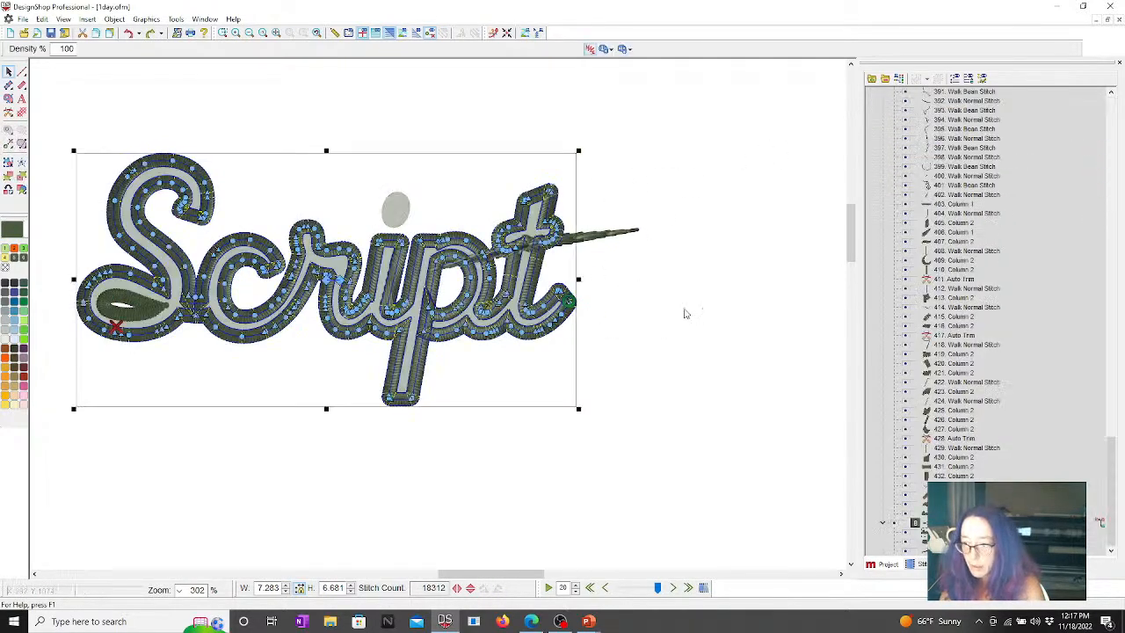
pyautogui.press('Delete')
pyautogui.click(727, 341)
pyautogui.click(523, 250)
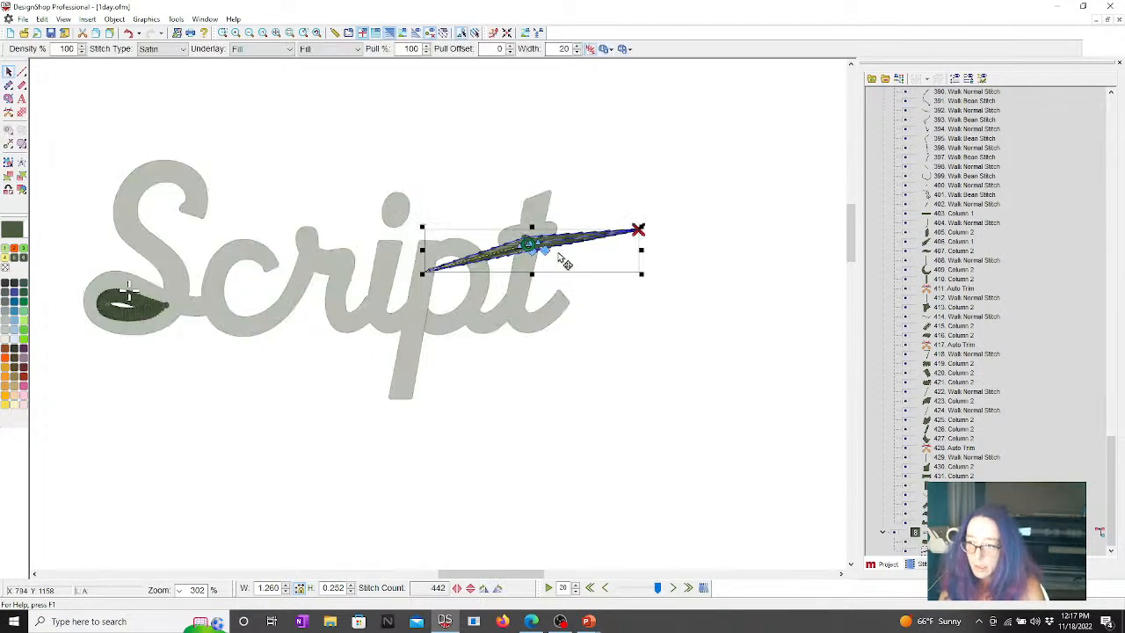
pyautogui.press('Delete')
# Delete the sliver-shaped inner contour beneath the t's crossbar in the combined Script vector fill.
pyautogui.click(528, 252)
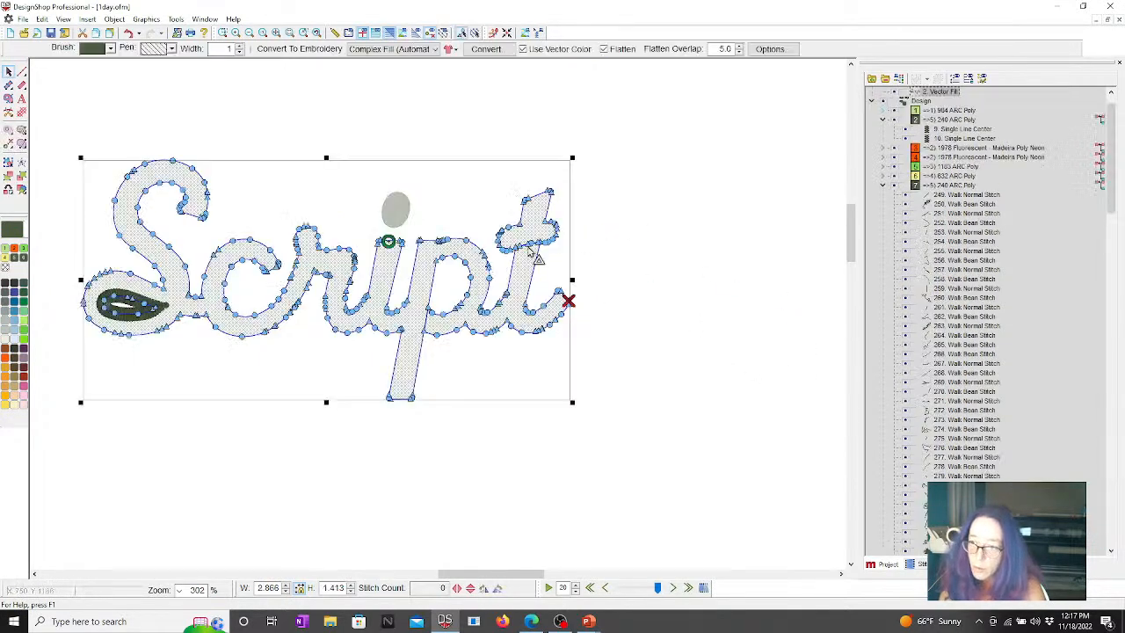
pyautogui.moveTo(511, 238); pyautogui.dragTo(582, 264)
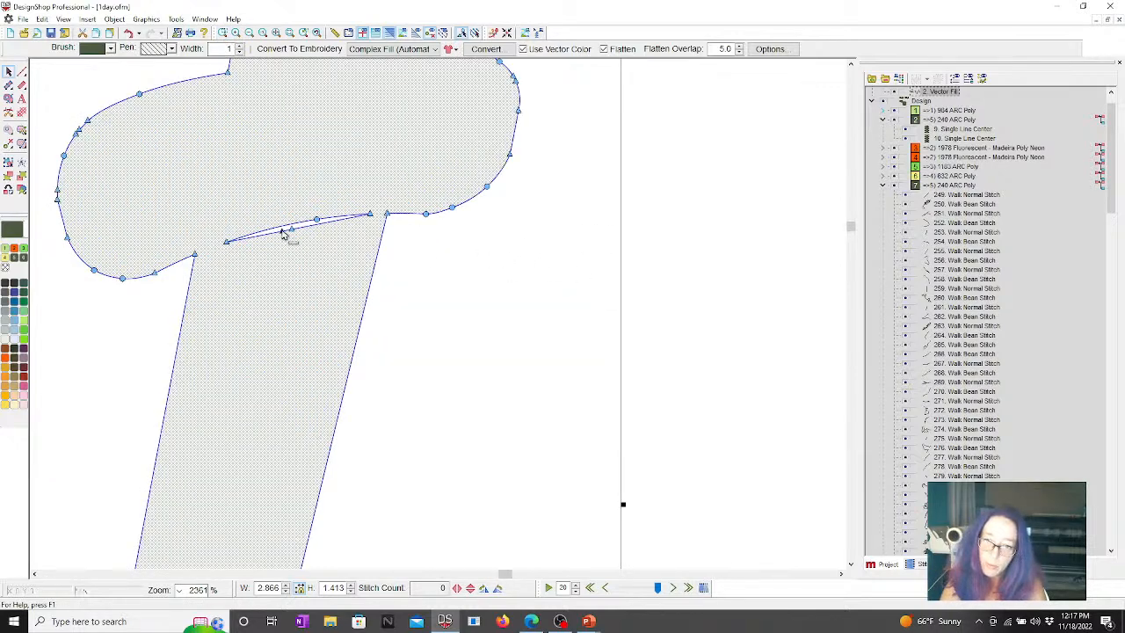
pyautogui.click(21, 166)
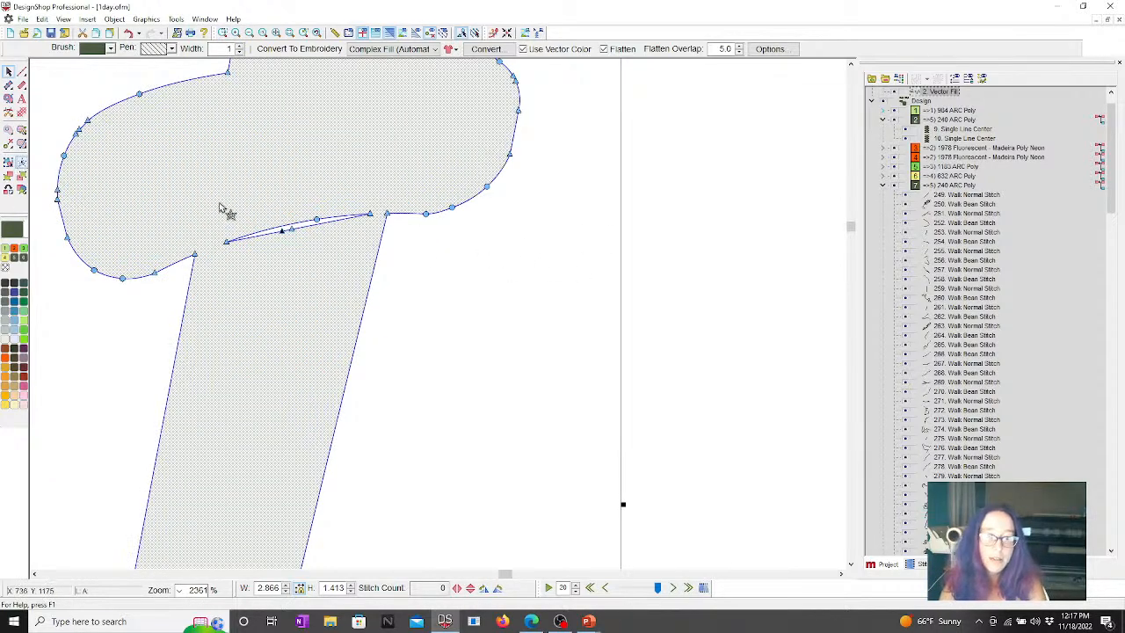
pyautogui.moveTo(221, 208)
pyautogui.mouseDown()
pyautogui.moveTo(255, 289)
pyautogui.moveTo(391, 257)
pyautogui.moveTo(362, 182)
pyautogui.moveTo(240, 168)
pyautogui.mouseUp()
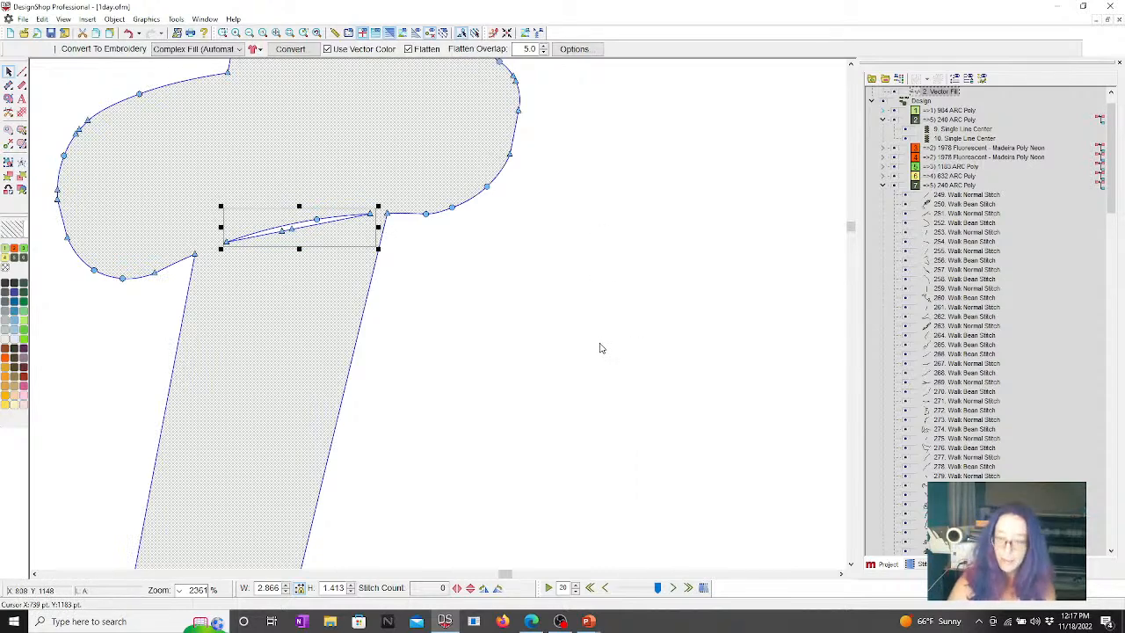
pyautogui.press('Delete')
pyautogui.click(275, 34)
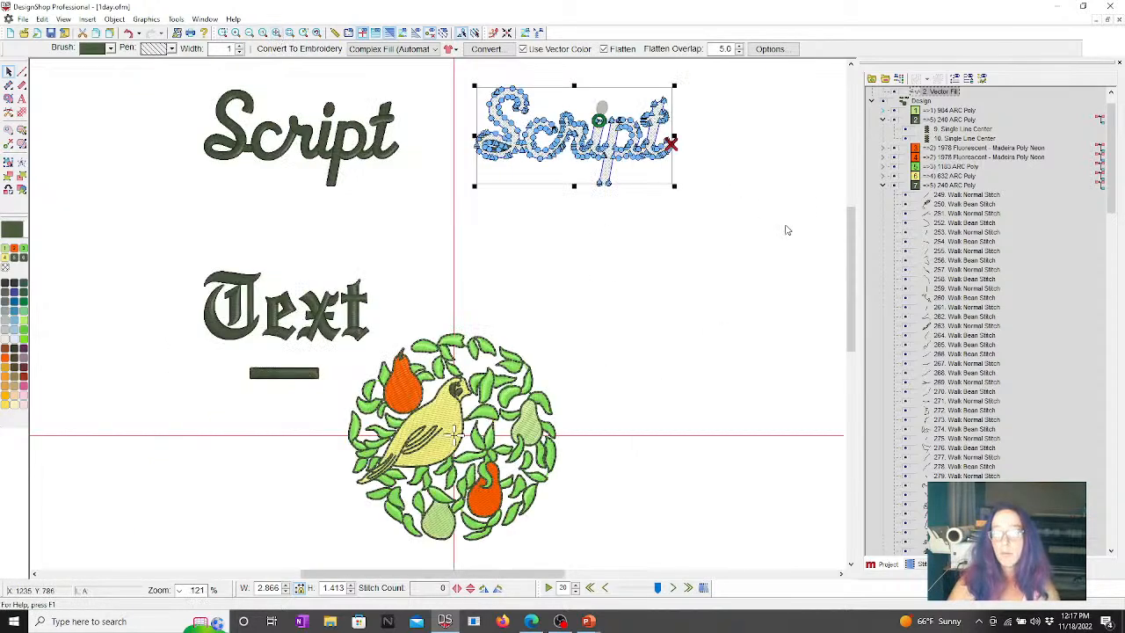
# Delete the leftover satin outline inside the lower loop of the S.
pyautogui.click(786, 300)
pyautogui.click(497, 149)
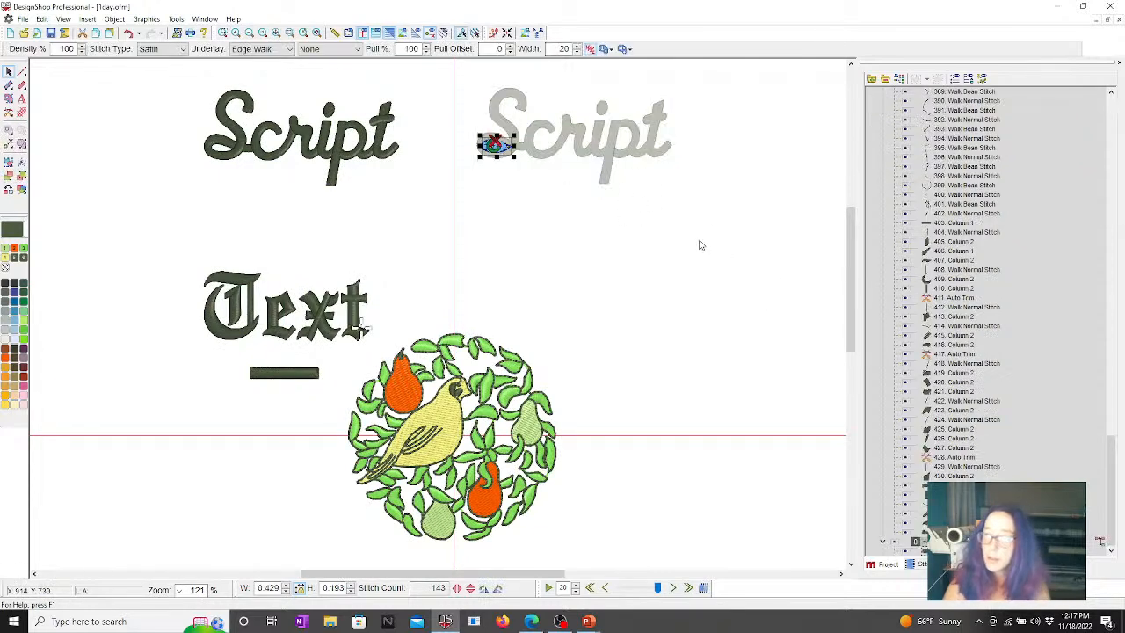
pyautogui.press('Delete')
pyautogui.click(633, 257)
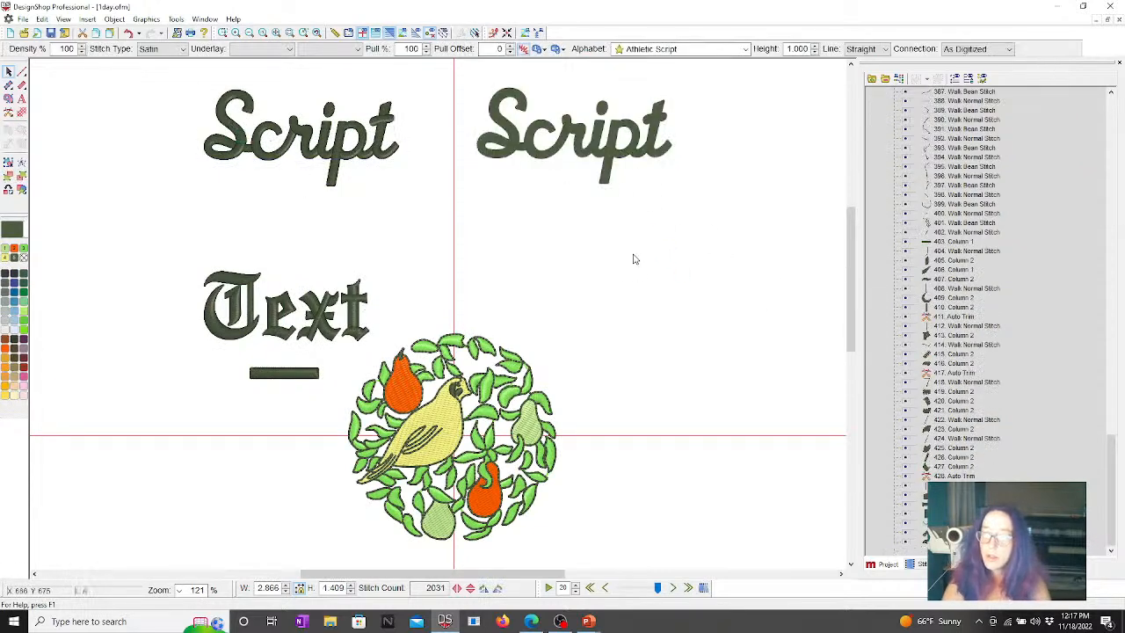
# Add a thin line outline around the cleaned-up Script vector shape and hide its vector fill.
pyautogui.click(508, 123)
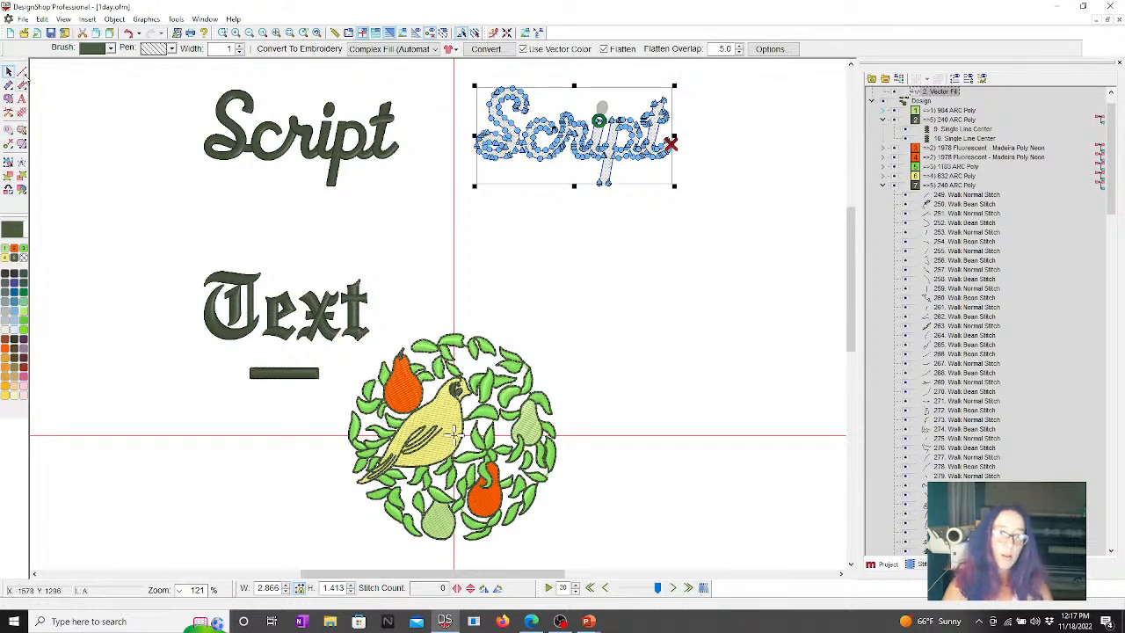
pyautogui.click(737, 173)
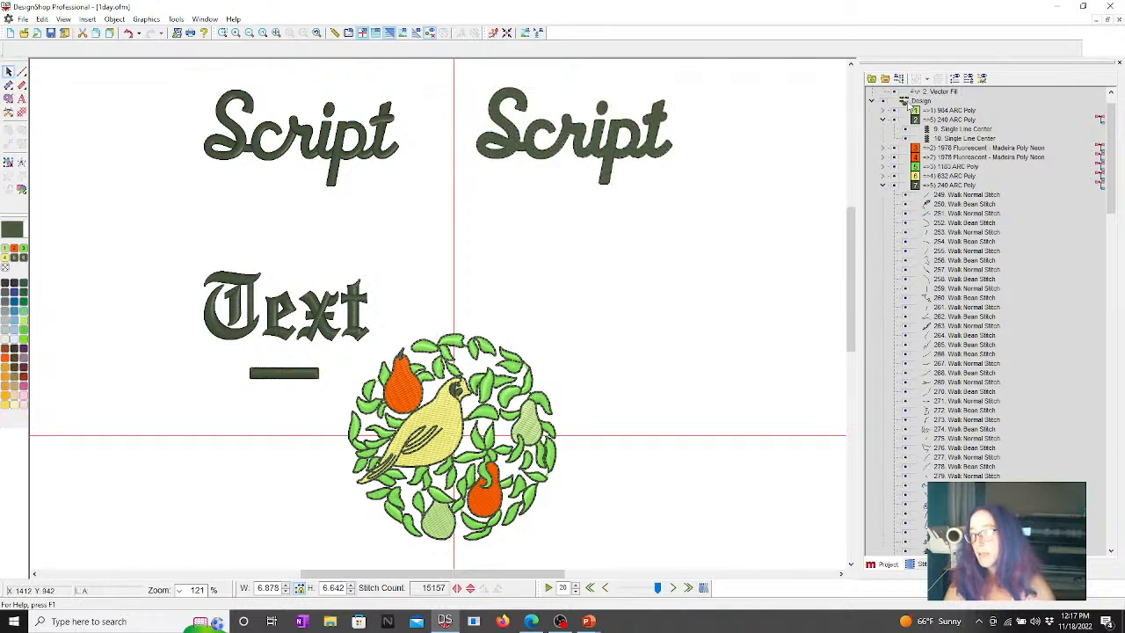
pyautogui.click(896, 95)
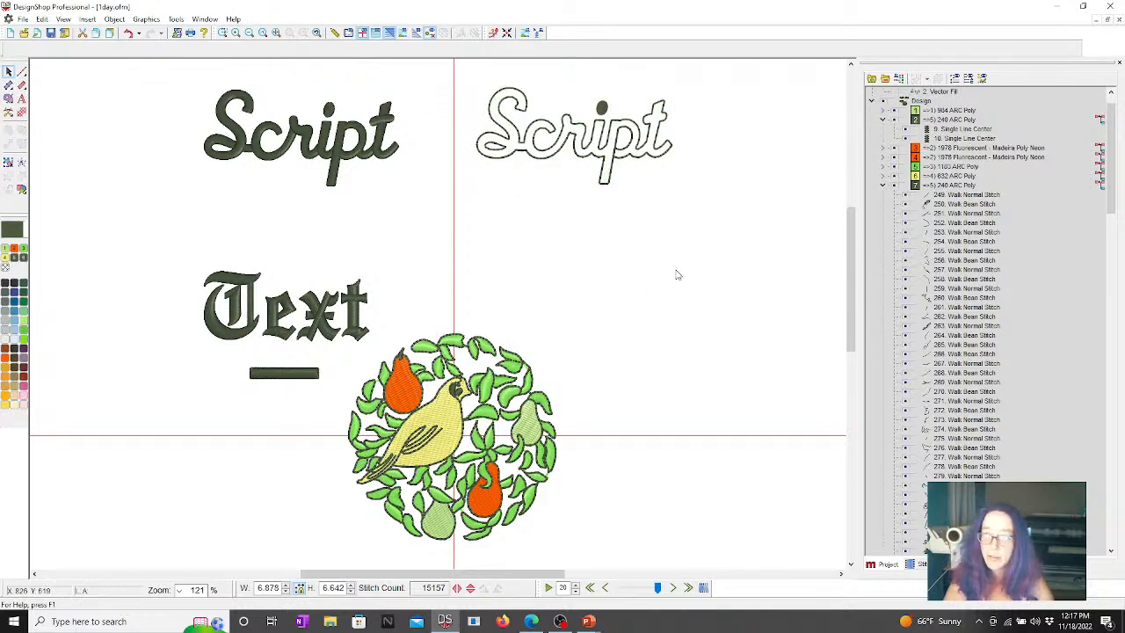
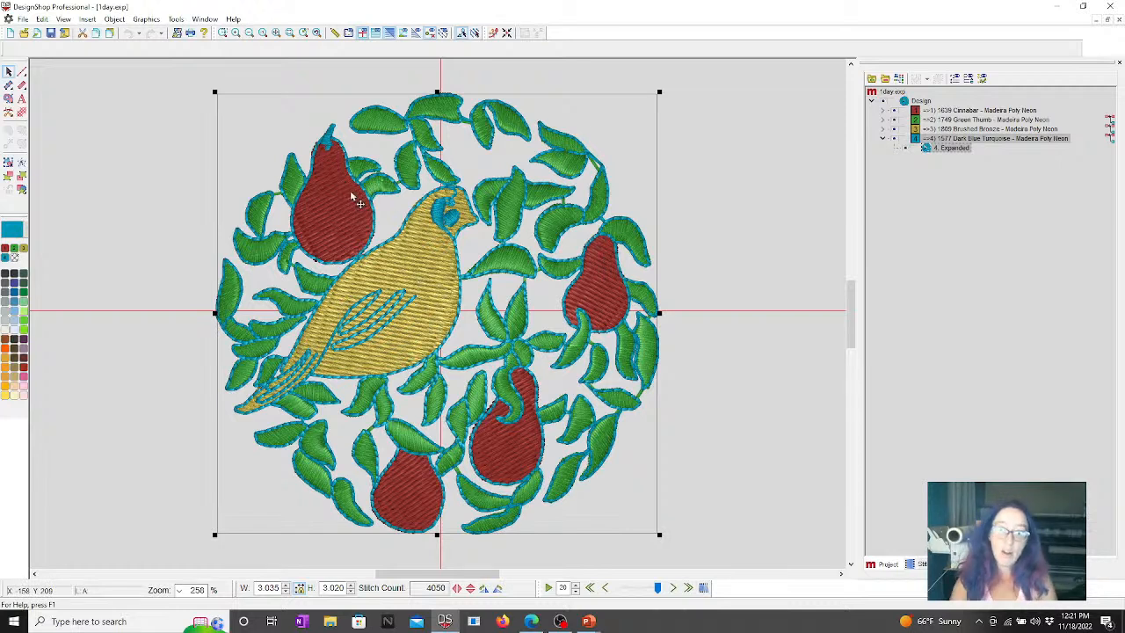
# Show the design's individual stitches and locate stitch 3 up close in the pear beside the bird's breast.
pyautogui.click(726, 223)
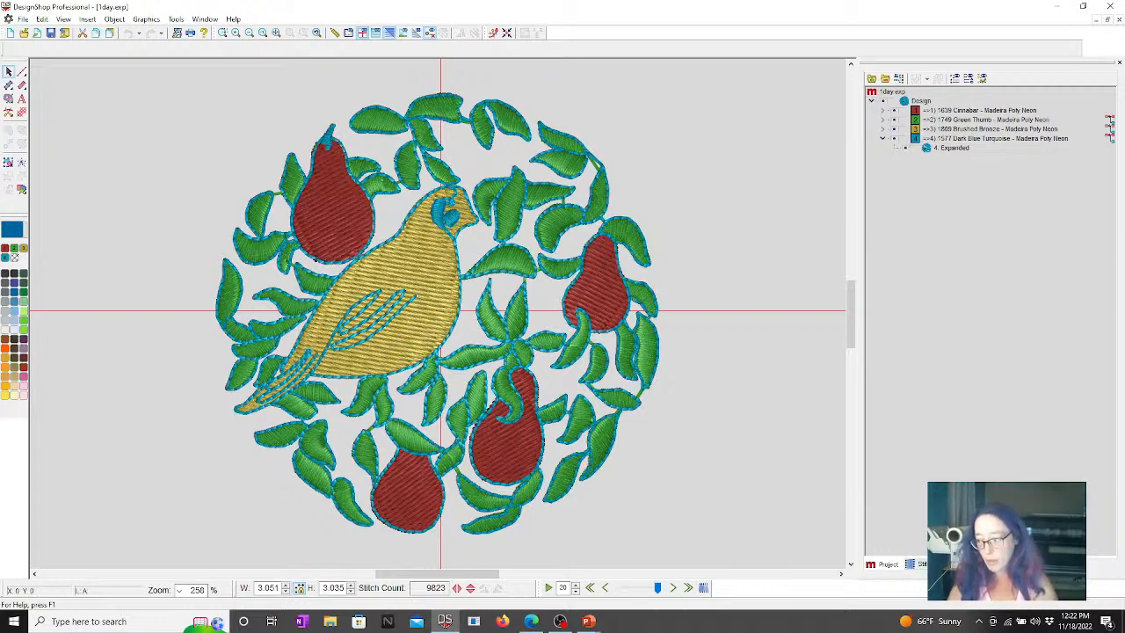
pyautogui.click(918, 563)
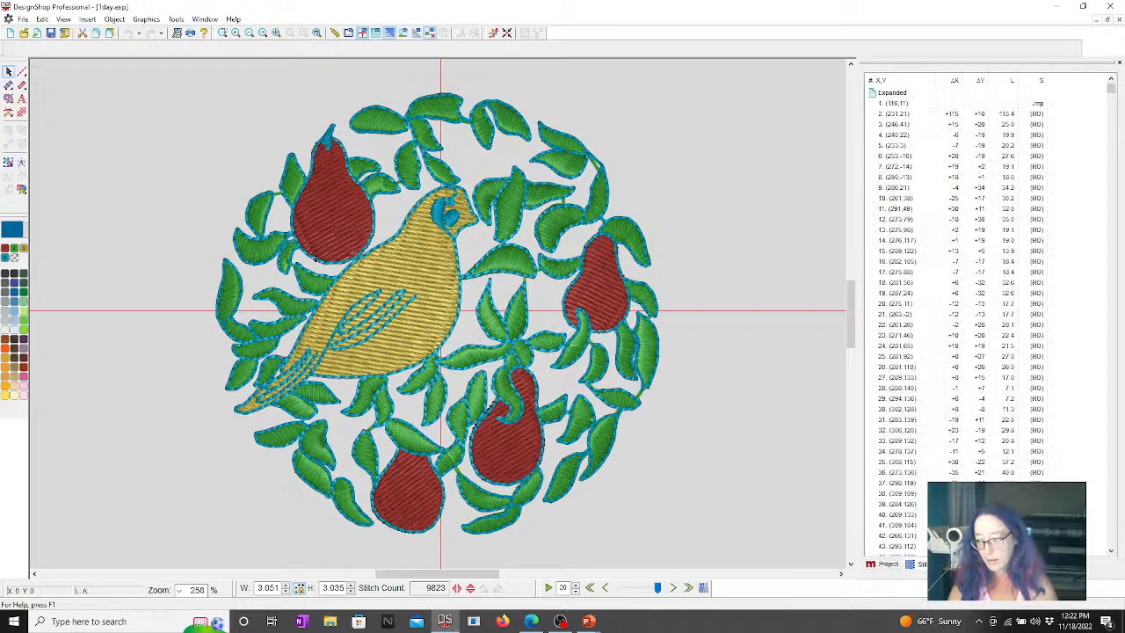
pyautogui.click(891, 125)
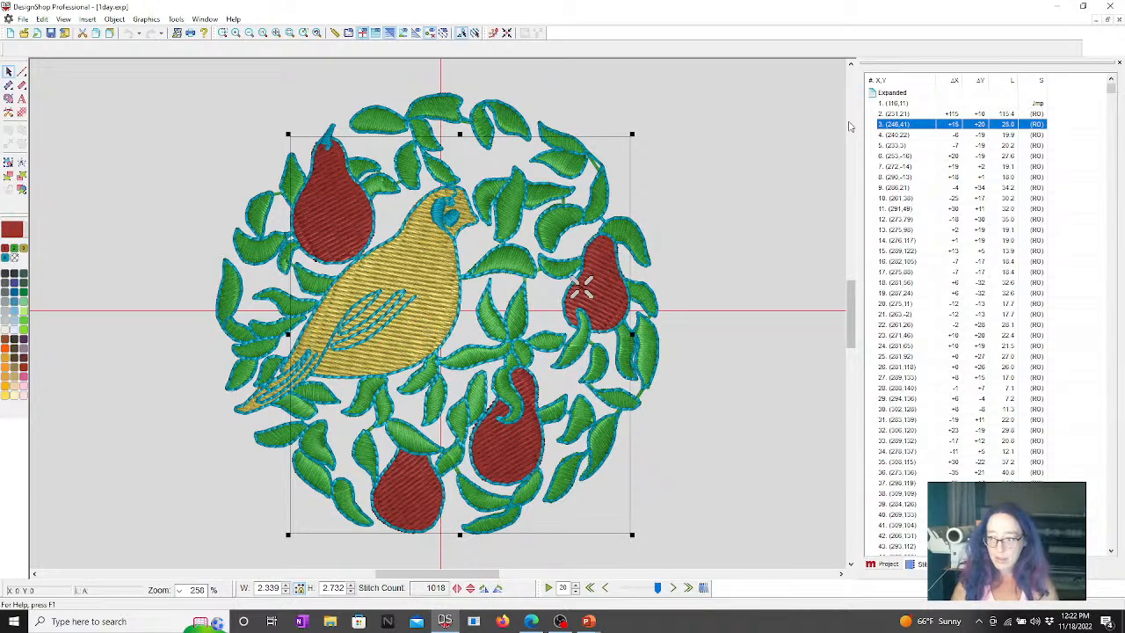
pyautogui.click(222, 33)
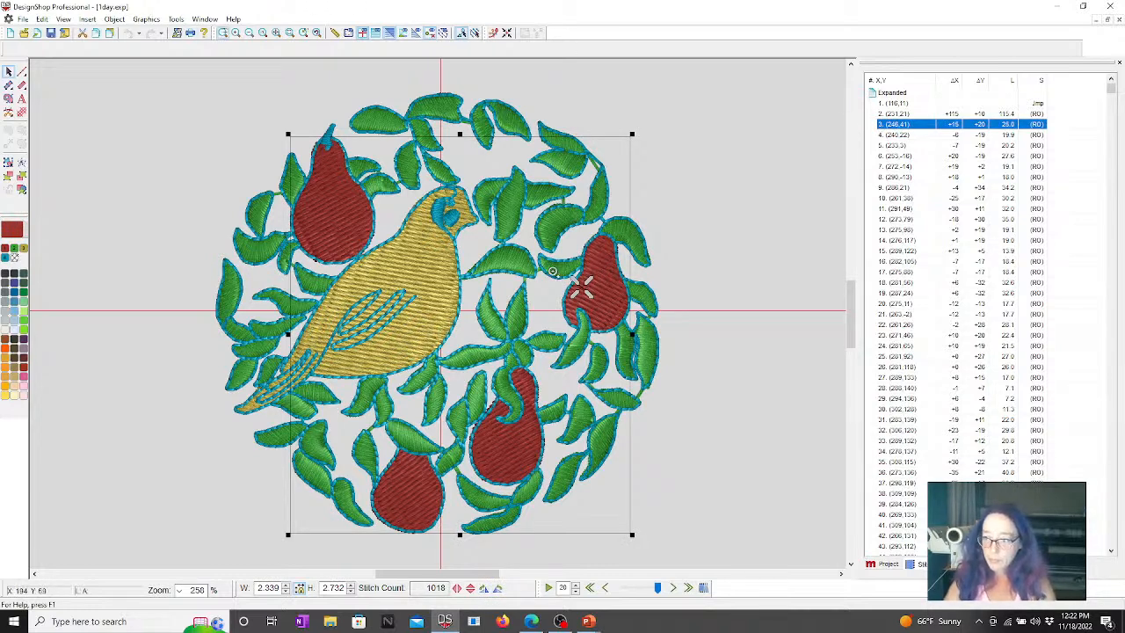
pyautogui.moveTo(552, 271); pyautogui.dragTo(608, 309)
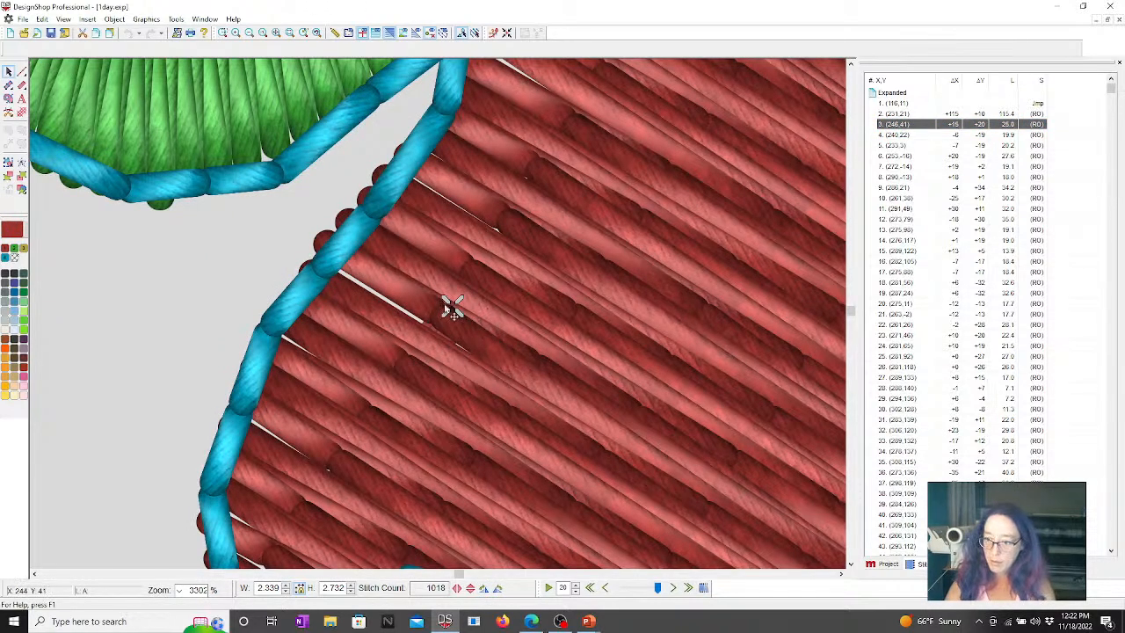
# Step back and forth through the neighbouring stitches around stitch 4 to examine their positions in the pear fill.
pyautogui.click(885, 135)
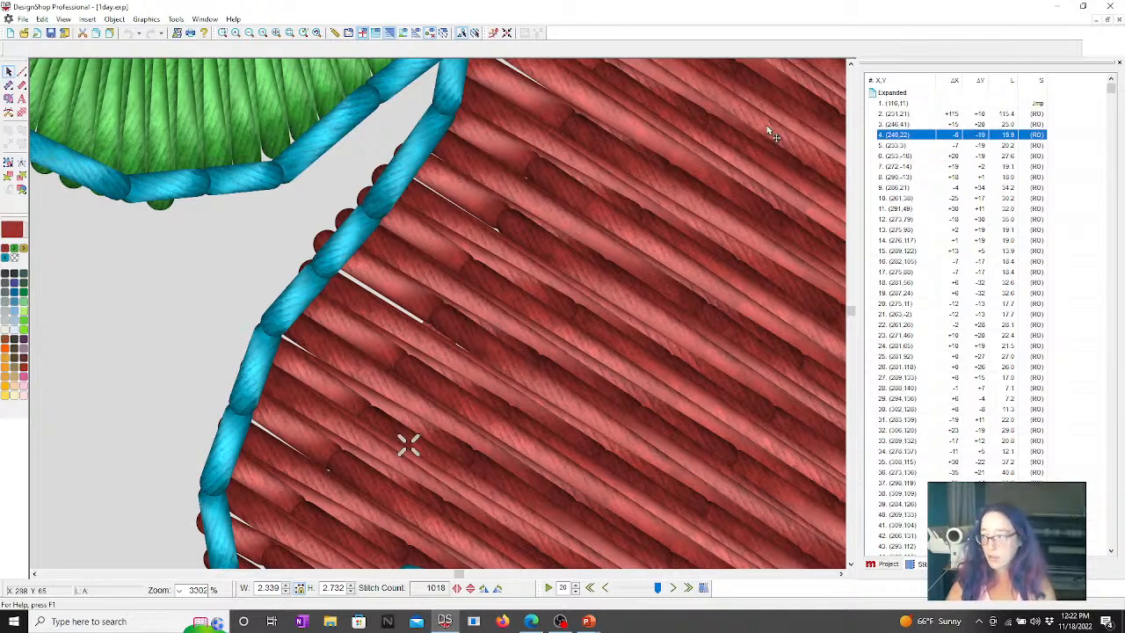
pyautogui.press('Down')
pyautogui.press('Down')
pyautogui.press('Down')
pyautogui.press('Up')
pyautogui.press('Up')
pyautogui.press('Up')
pyautogui.press('Up')
pyautogui.press('Up')
pyautogui.press('Up')
pyautogui.press('Down')
pyautogui.press('Down')
pyautogui.press('Down')
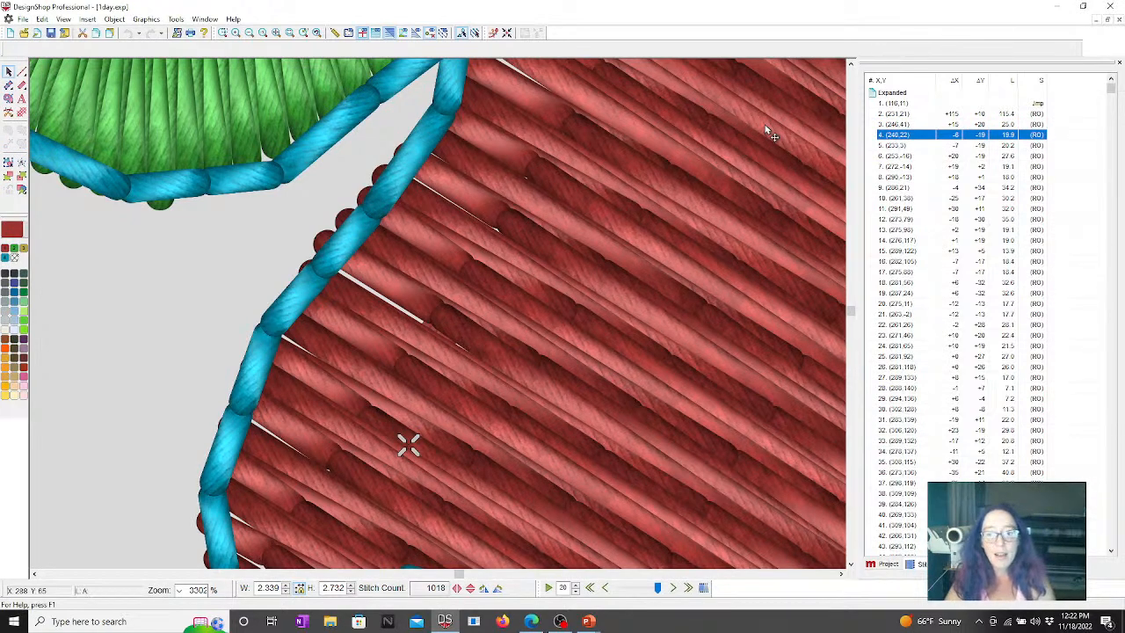
# Inspect the turquoise outline stitches up close where the bird's tail meets its body.
pyautogui.click(276, 34)
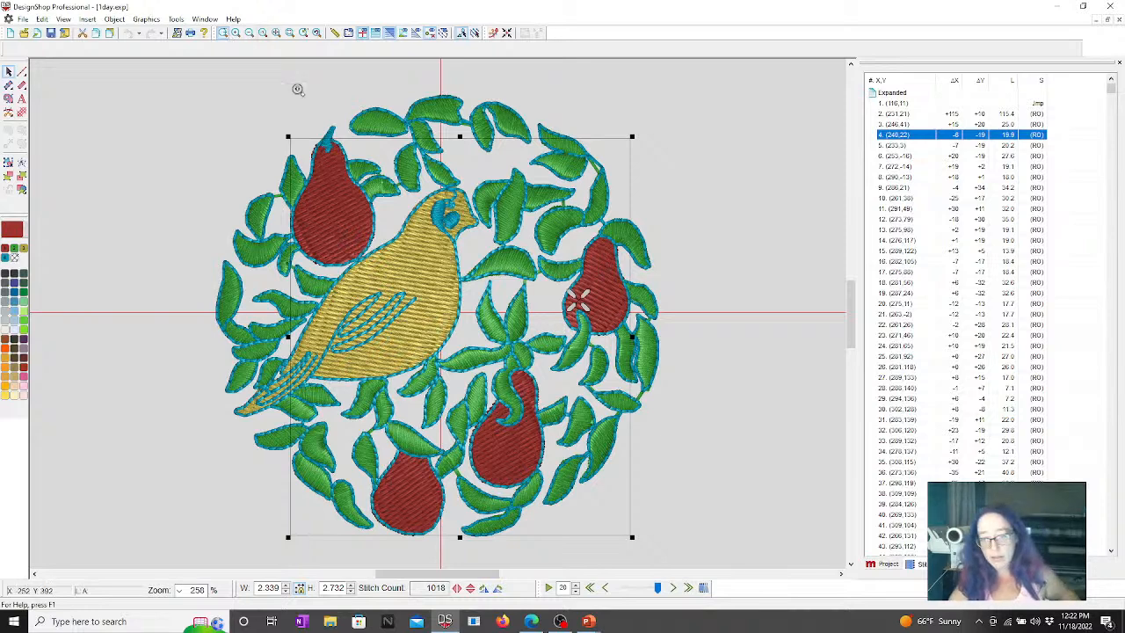
pyautogui.click(226, 34)
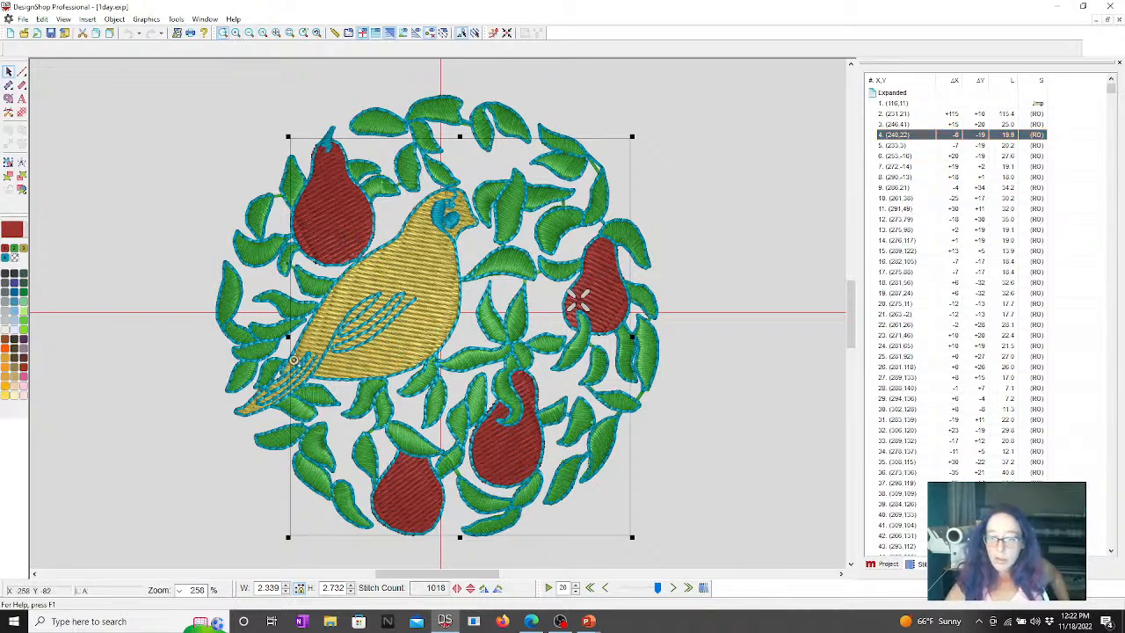
pyautogui.moveTo(295, 361); pyautogui.dragTo(350, 397)
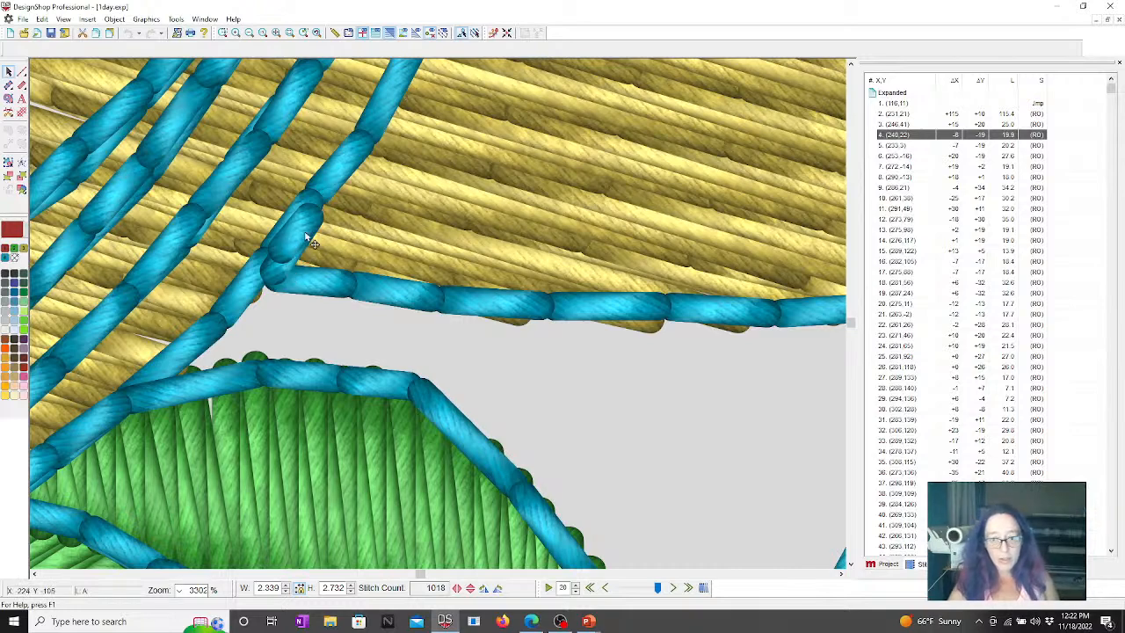
# Review the tie-in, tie-off and trim properties of the expanded Dark Blue Turquoise element without changing them.
pyautogui.click(887, 565)
pyautogui.click(947, 159)
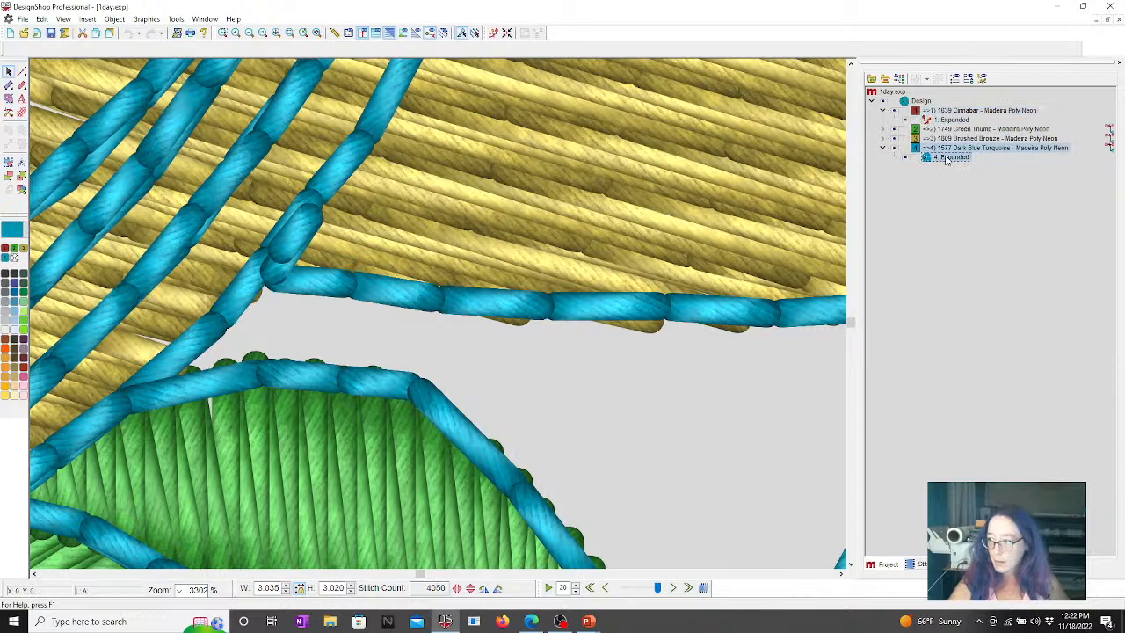
pyautogui.doubleClick(946, 158)
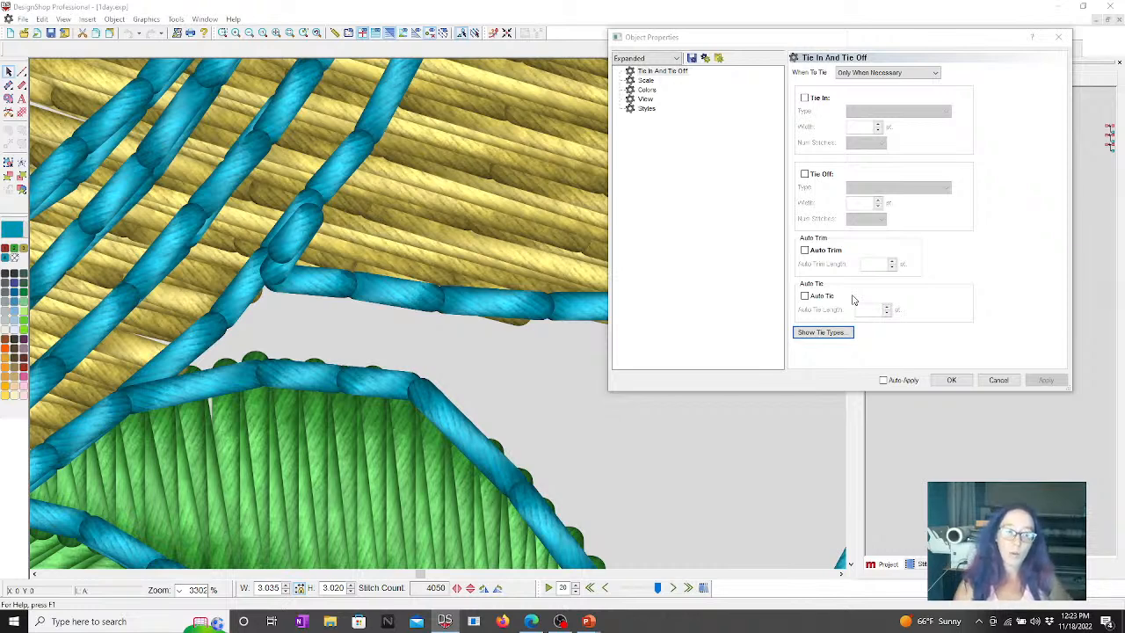
pyautogui.click(998, 380)
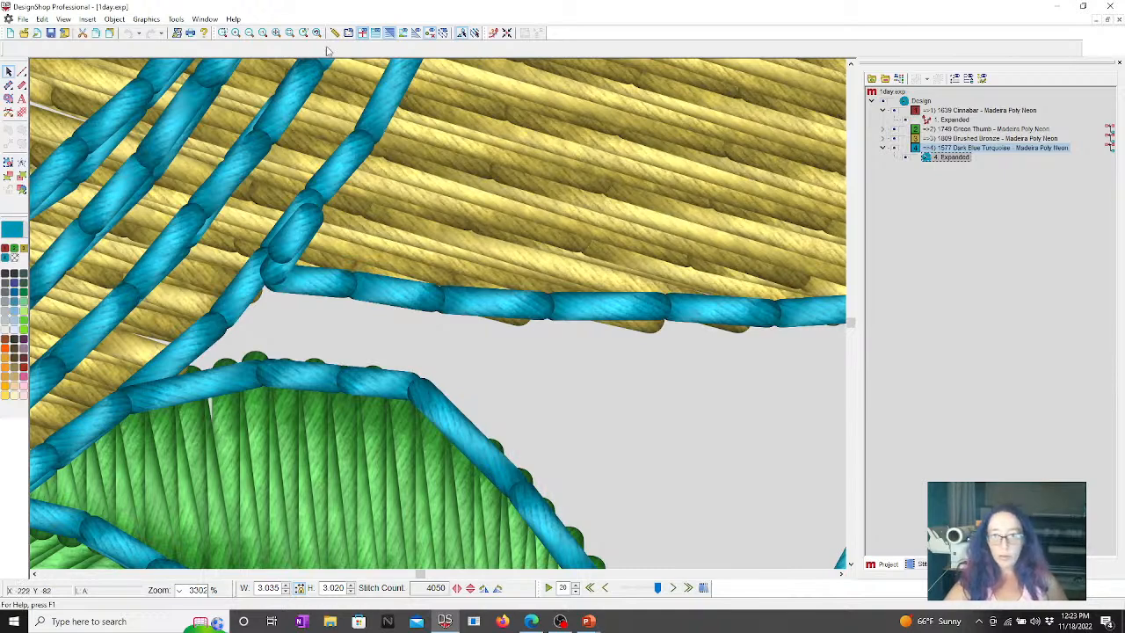
# Draw an arched Normal walk stitch about 2.28 wide and 1.08 high in the empty area above the bird design.
pyautogui.click(276, 33)
pyautogui.scroll(2, 72, 104)
pyautogui.scroll(1, 62, 113)
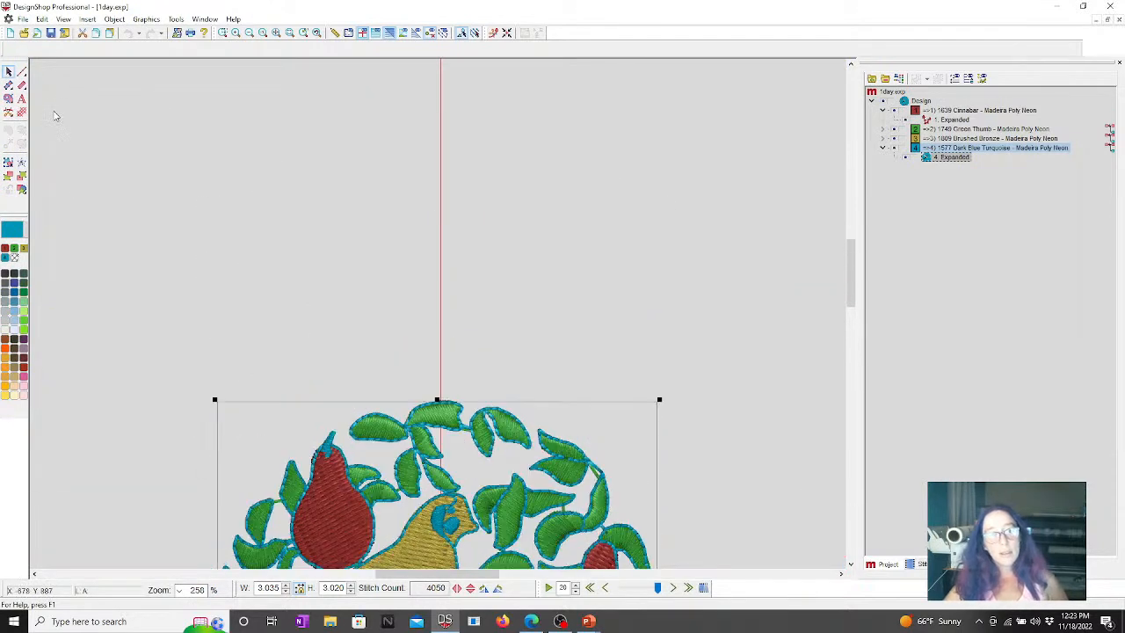
pyautogui.click(22, 73)
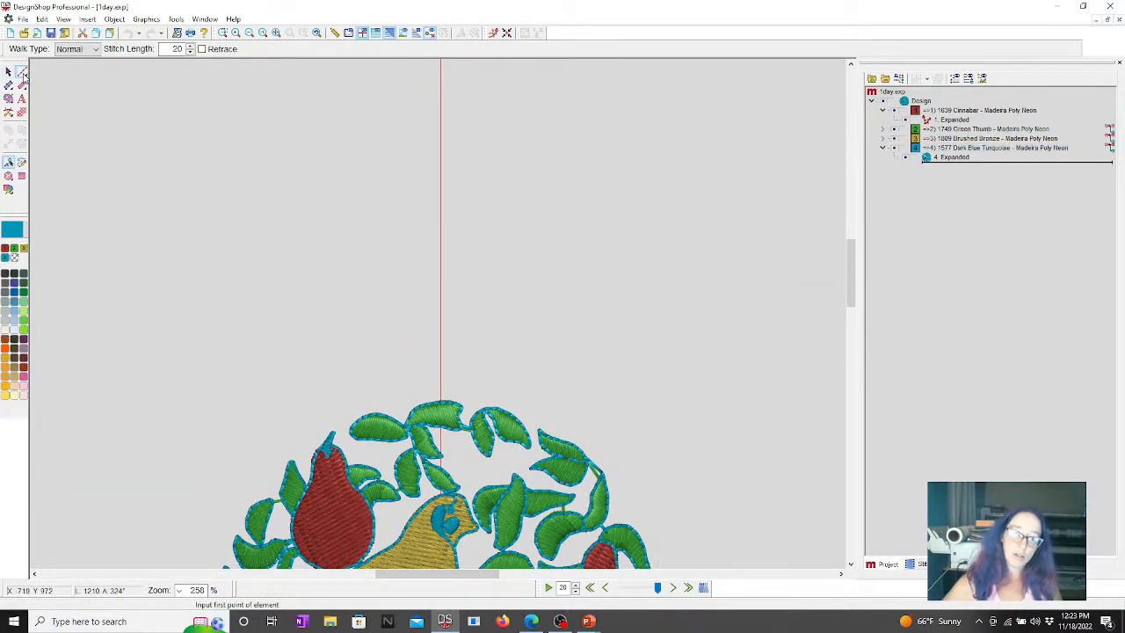
pyautogui.click(66, 51)
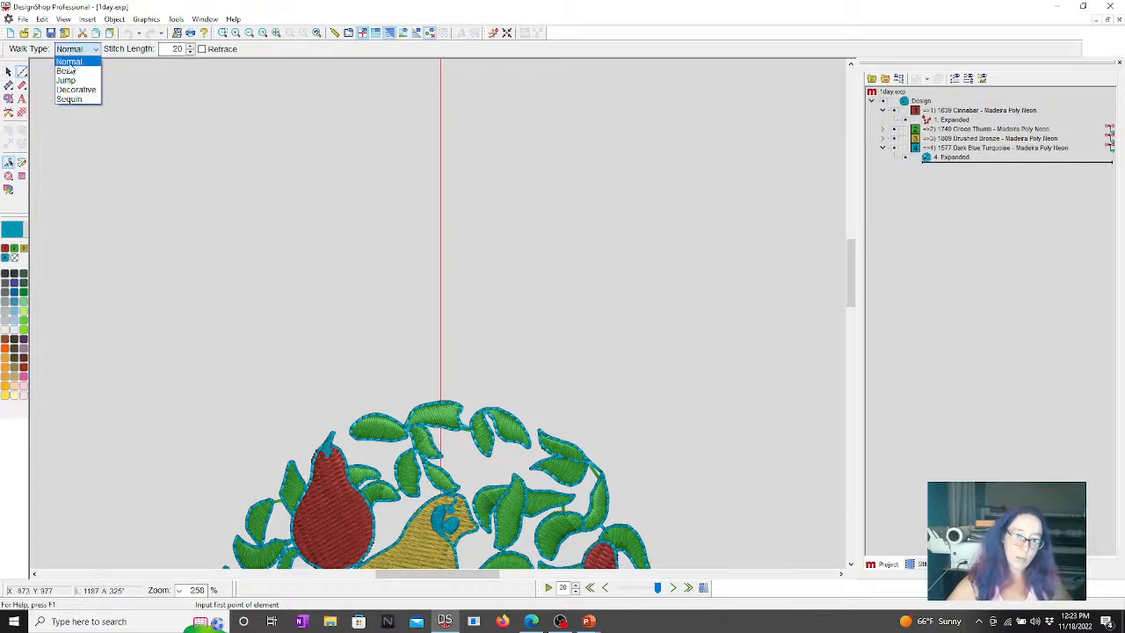
pyautogui.click(69, 65)
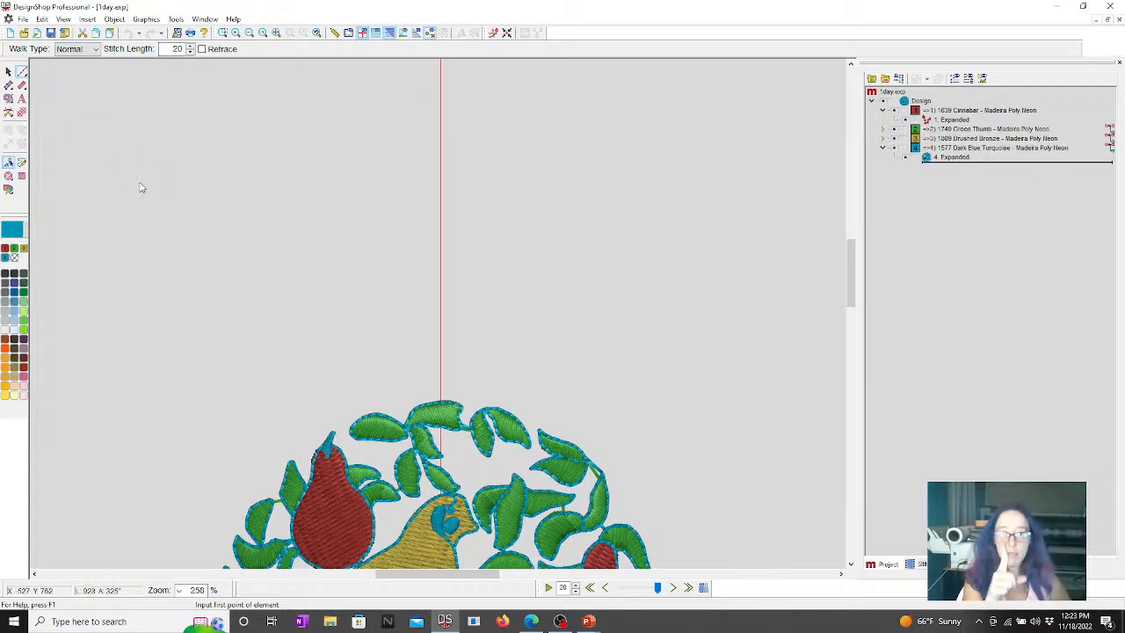
pyautogui.click(191, 276)
pyautogui.click(256, 185)
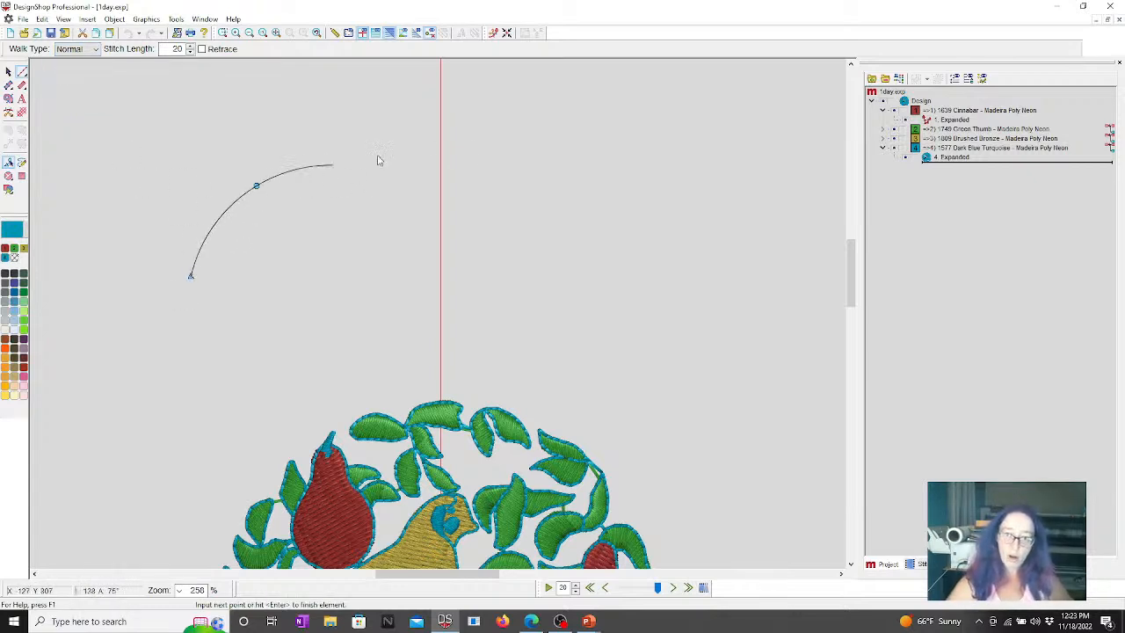
pyautogui.click(523, 138)
pyautogui.rightClick(522, 136)
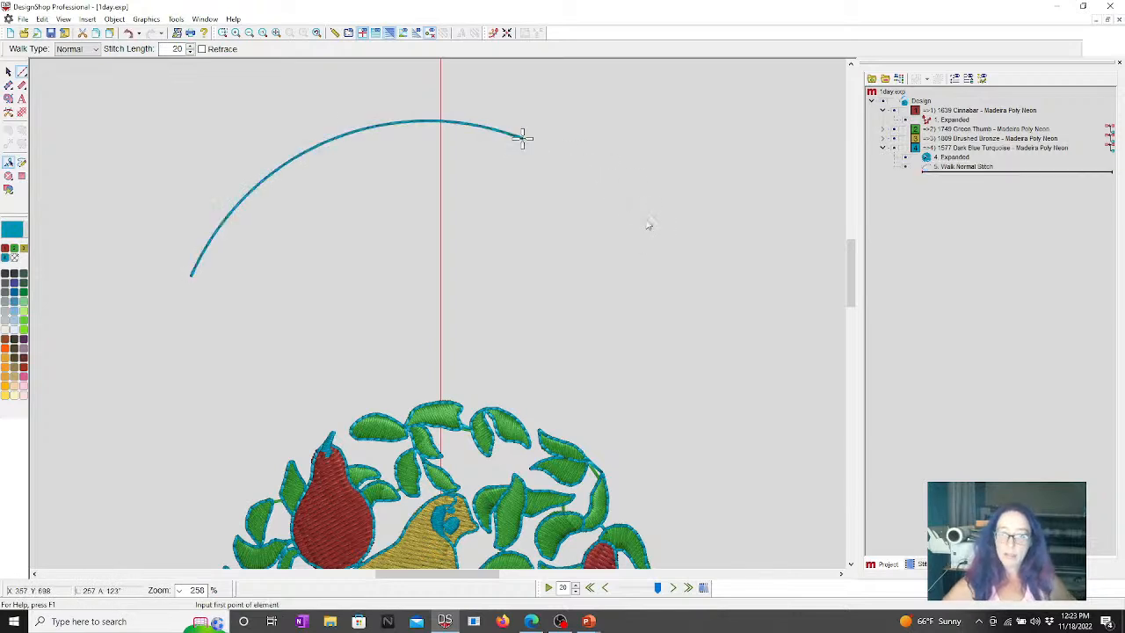
# Enable Retrace on the arched walk stitch so it runs back to its starting point.
pyautogui.click(221, 33)
pyautogui.moveTo(160, 193); pyautogui.dragTo(325, 332)
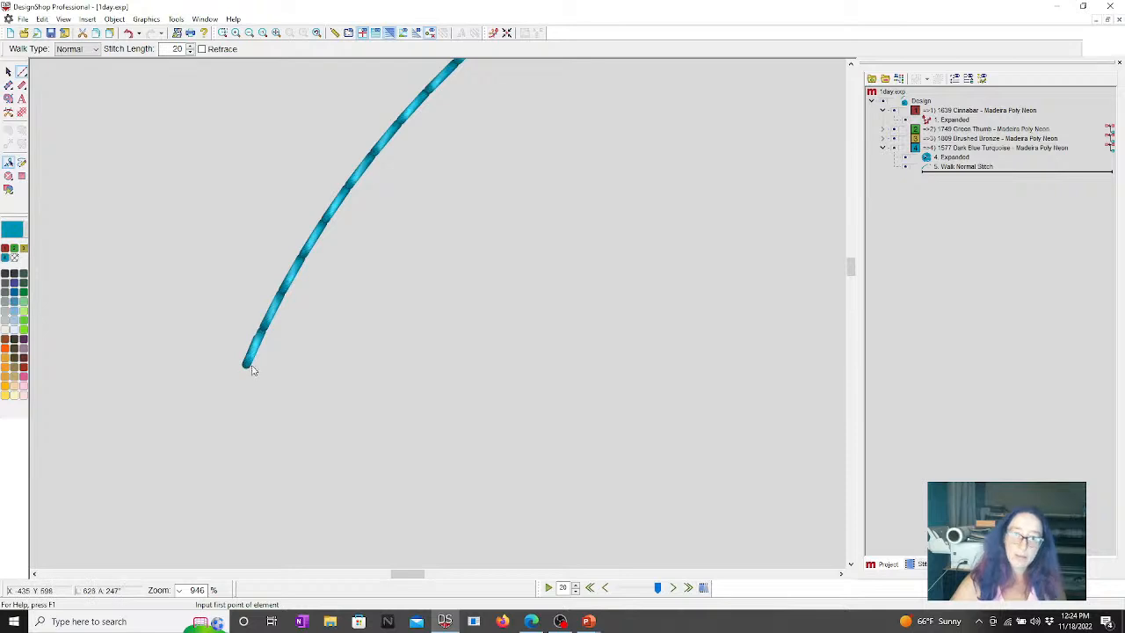
pyautogui.click(270, 305)
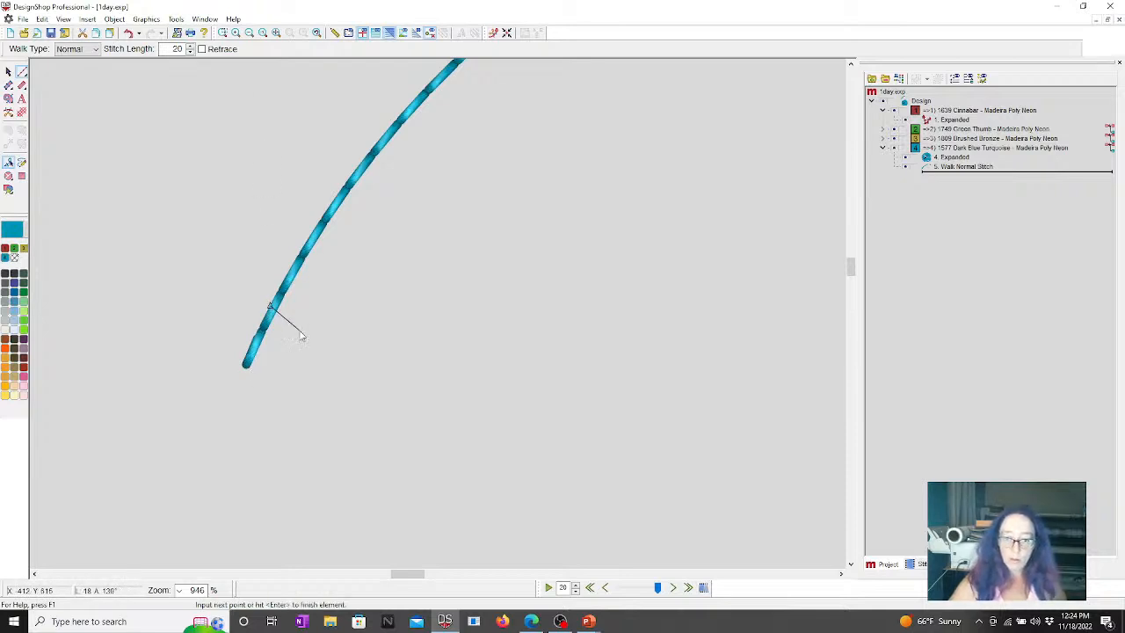
pyautogui.press('Return')
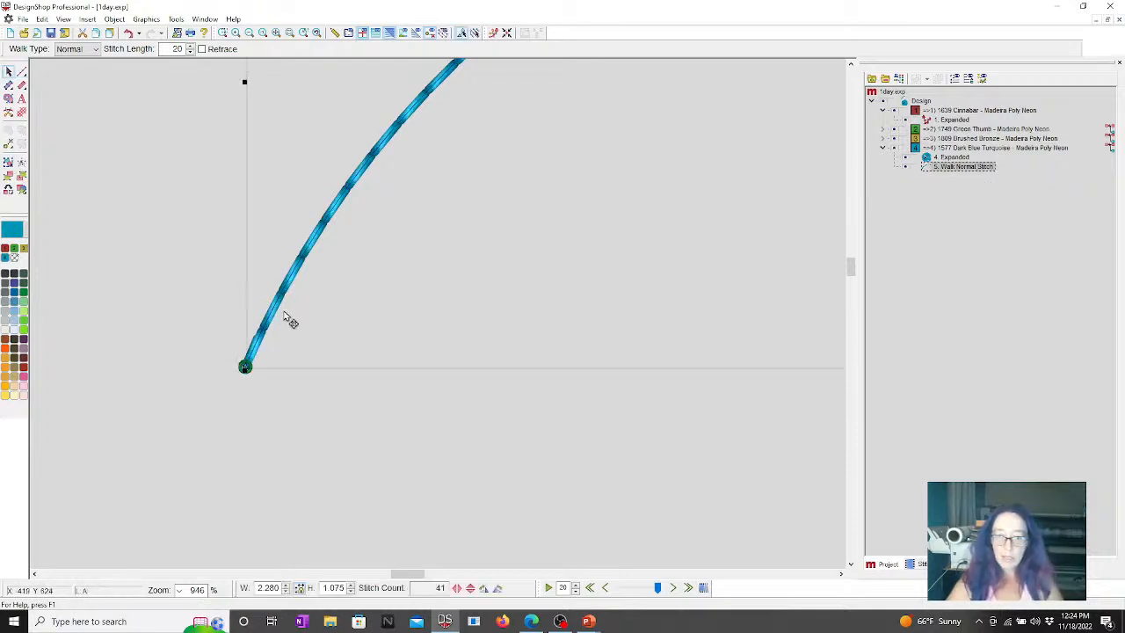
pyautogui.click(291, 32)
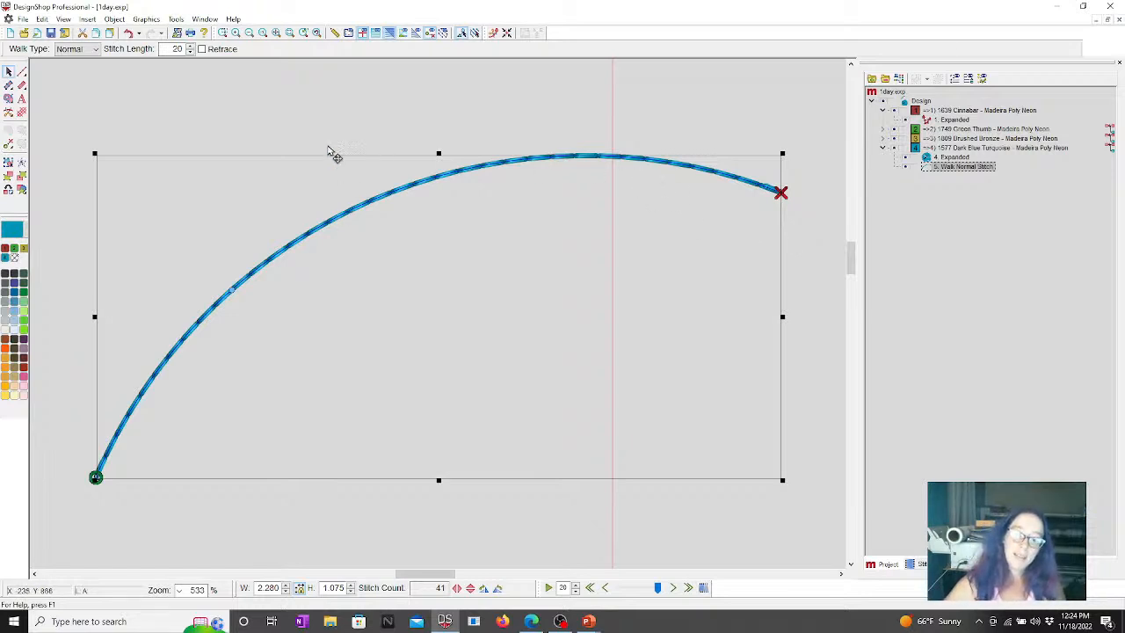
pyautogui.click(203, 49)
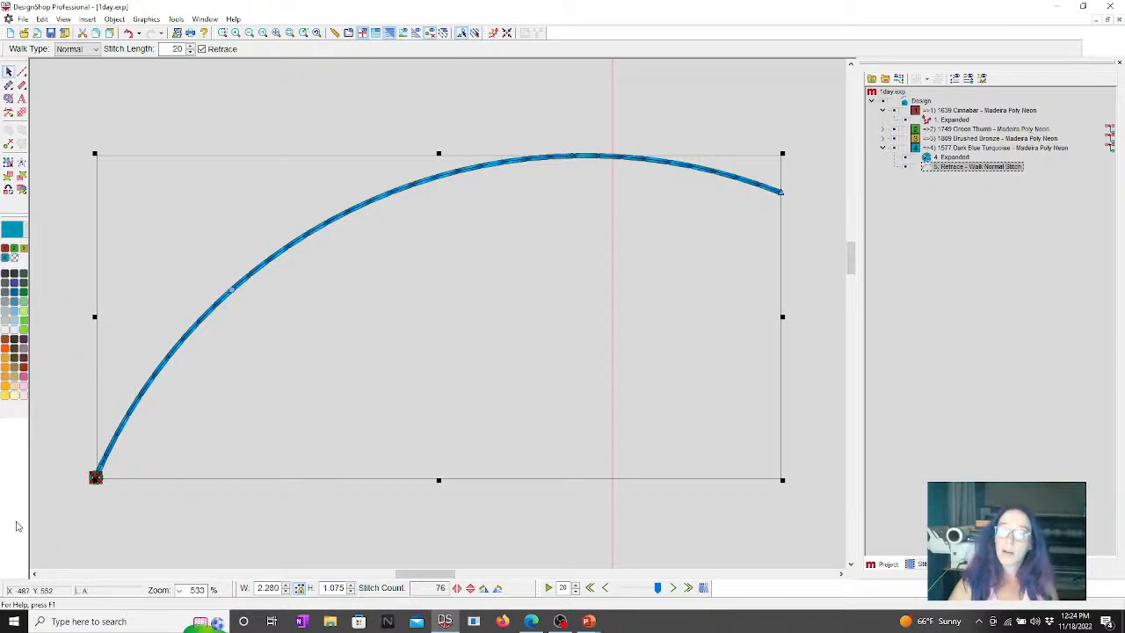
# Draw an open, nearly circular Normal walk stitch about 0.84 wide and 0.84 high above the arch.
pyautogui.scroll(5, 216, 225)
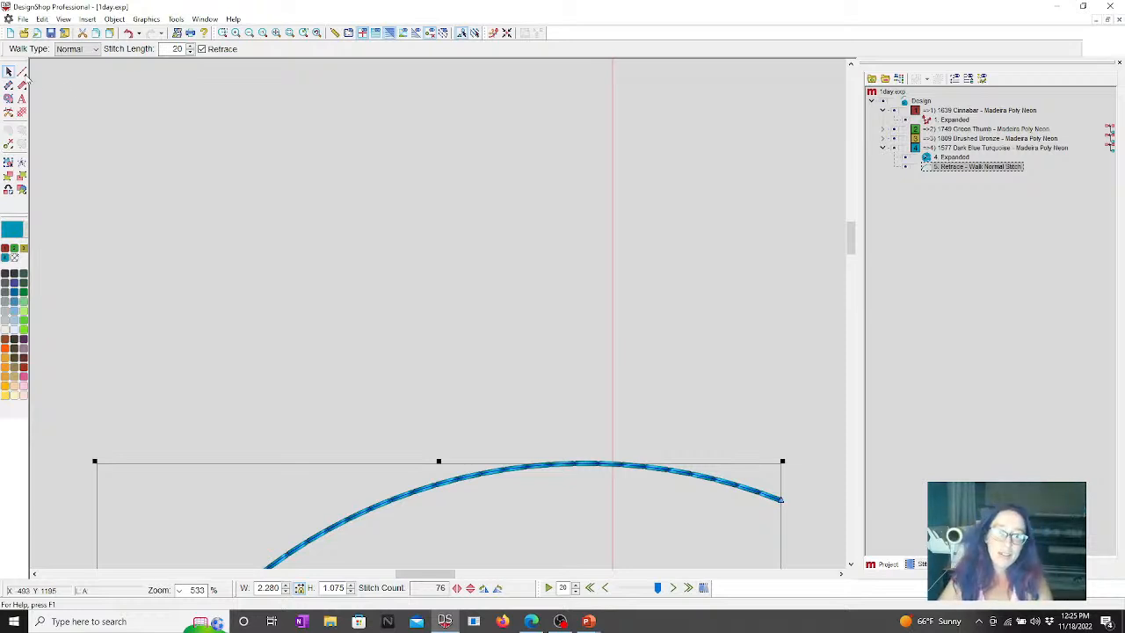
pyautogui.click(22, 73)
pyautogui.click(281, 331)
pyautogui.click(148, 291)
pyautogui.click(163, 149)
pyautogui.click(352, 109)
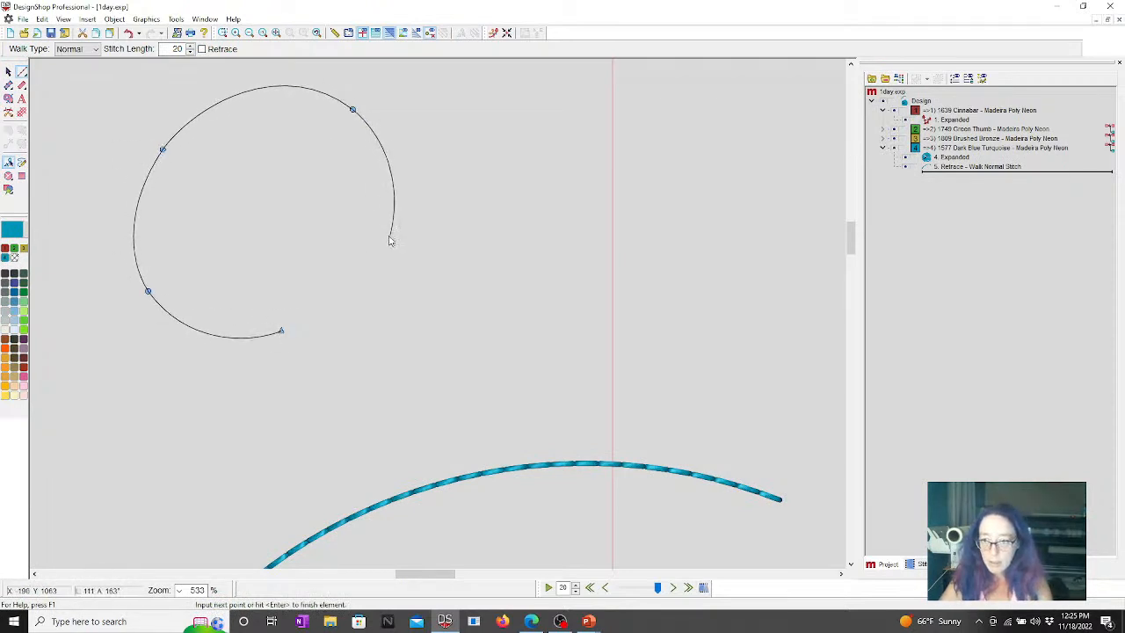
pyautogui.click(370, 256)
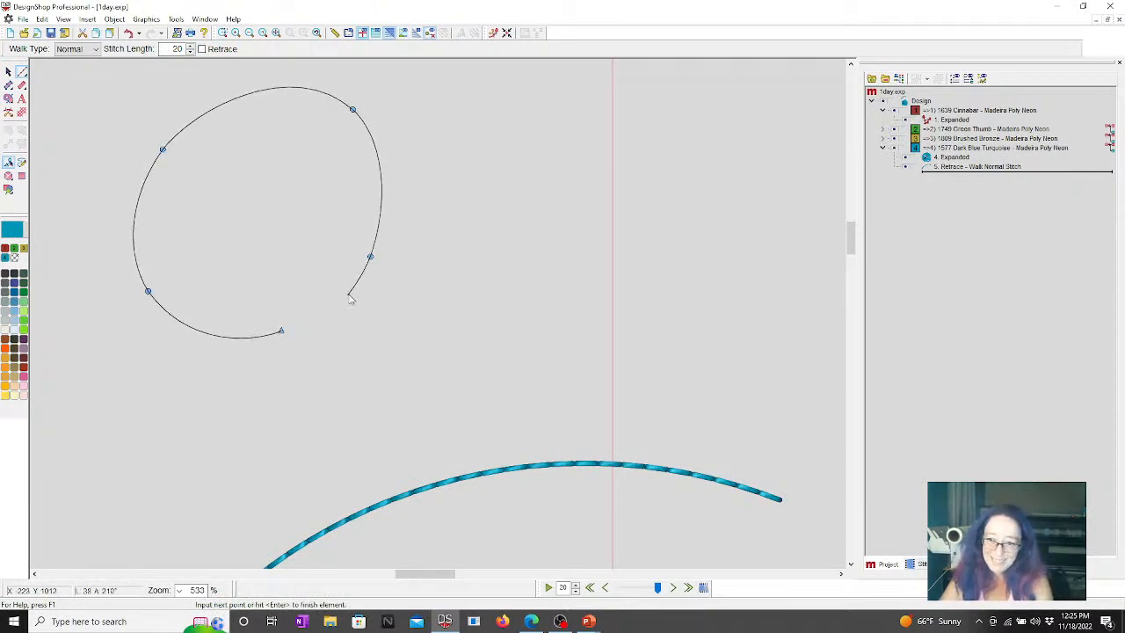
pyautogui.click(350, 287)
pyautogui.press('Return')
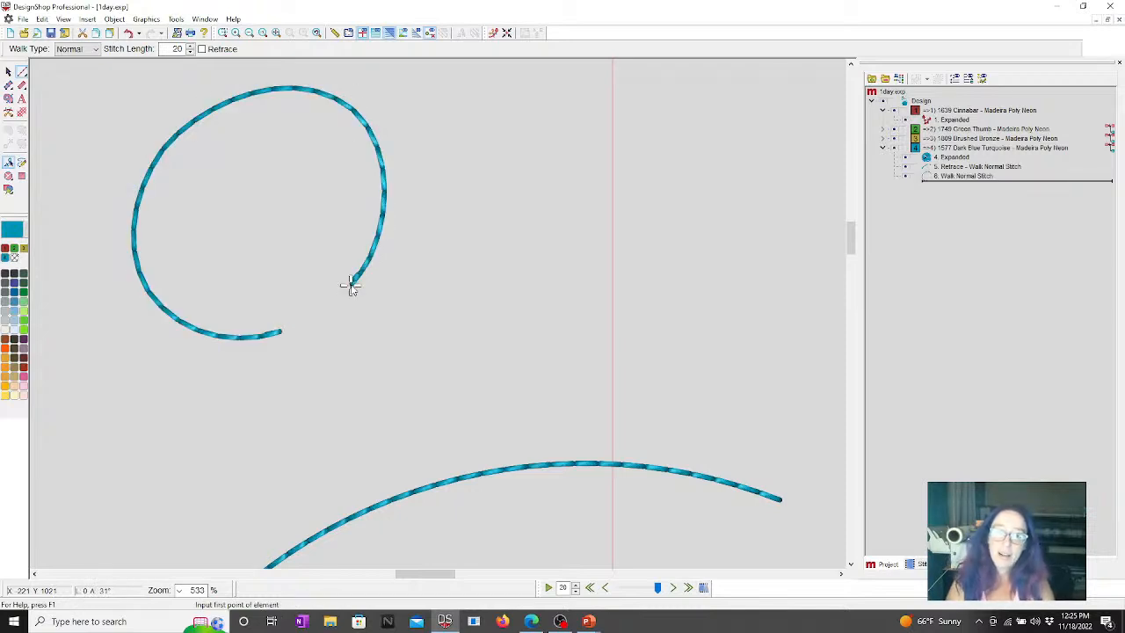
# Change the open circular walk stitch to the Bean walk type.
pyautogui.press('Escape')
pyautogui.click(92, 48)
pyautogui.click(79, 70)
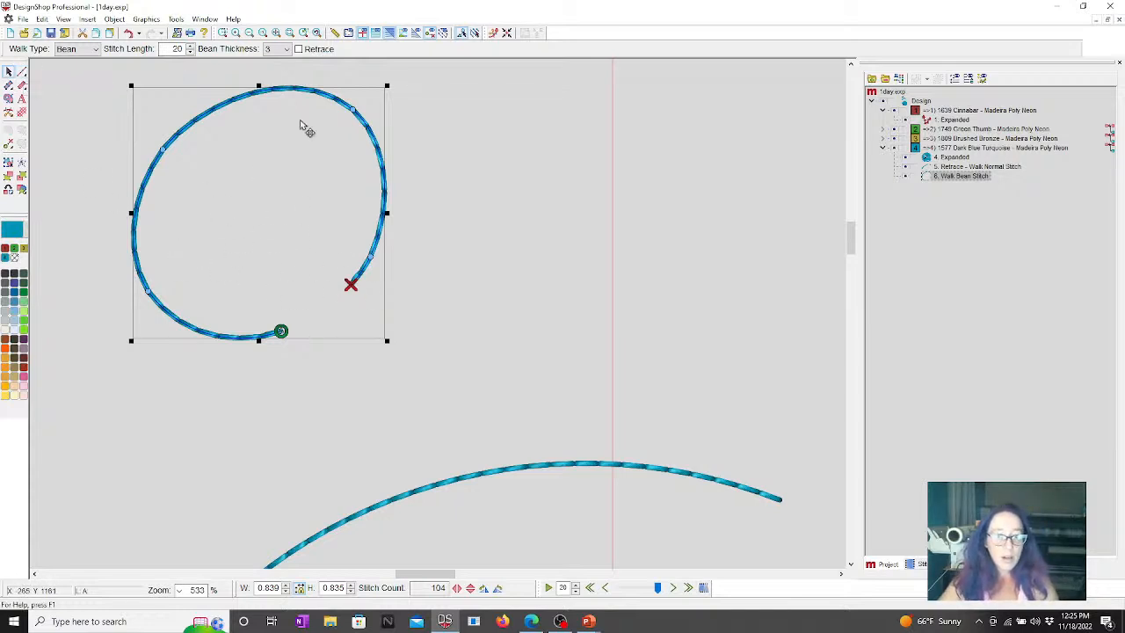
# Draw a retraced Normal walk stitch about 0.21 wide and 0.55 high from the loop's end, curving up inside it.
pyautogui.click(22, 72)
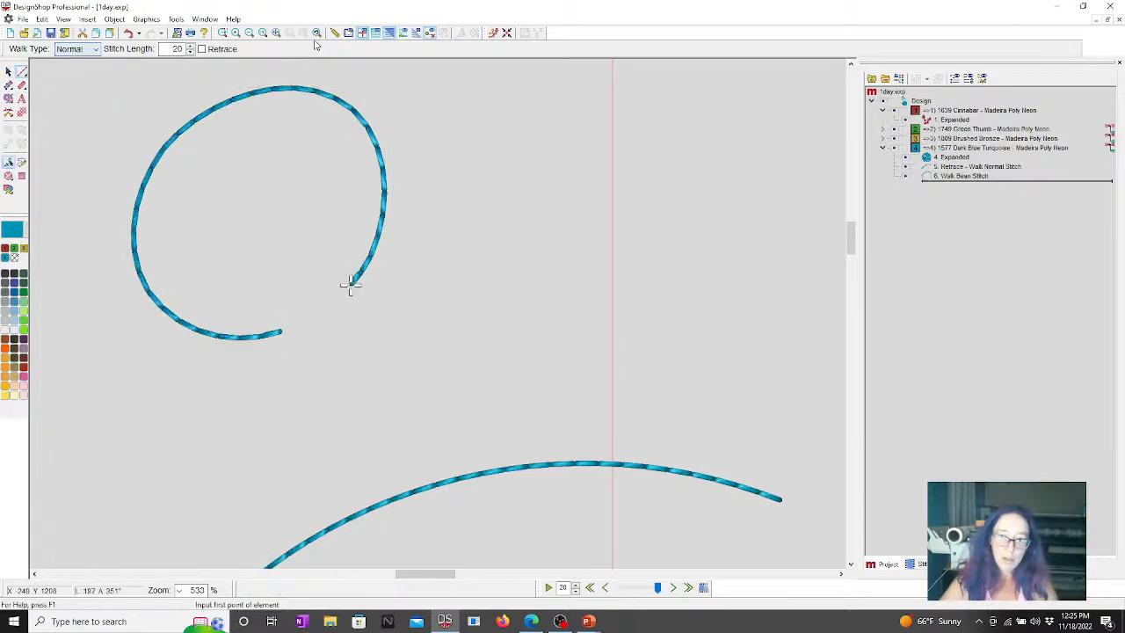
pyautogui.click(201, 49)
pyautogui.click(349, 285)
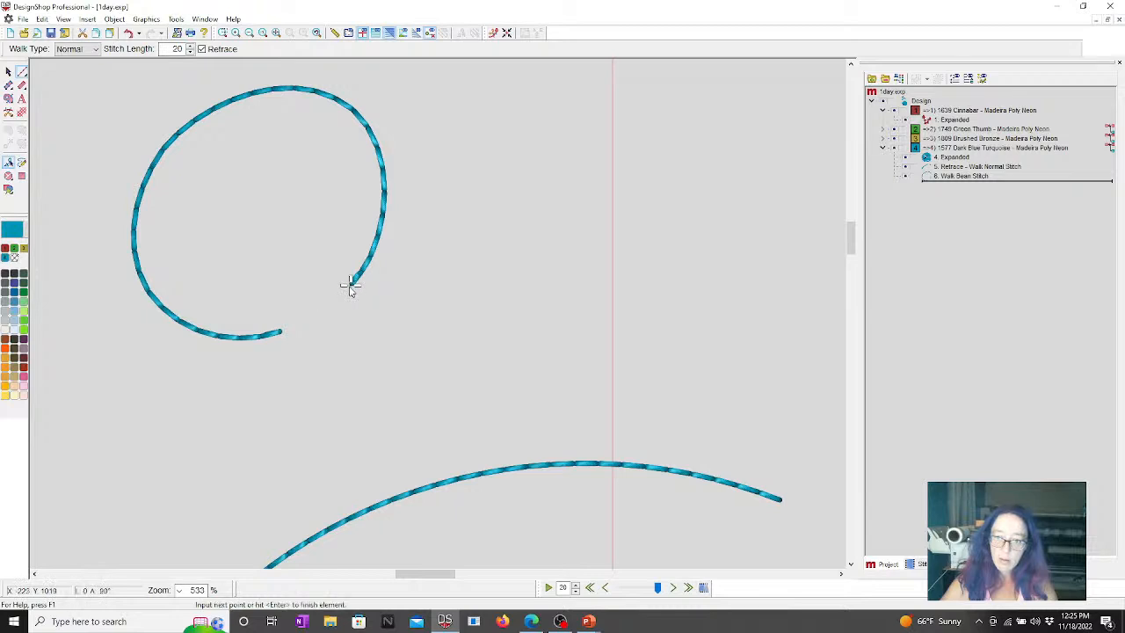
pyautogui.click(322, 296)
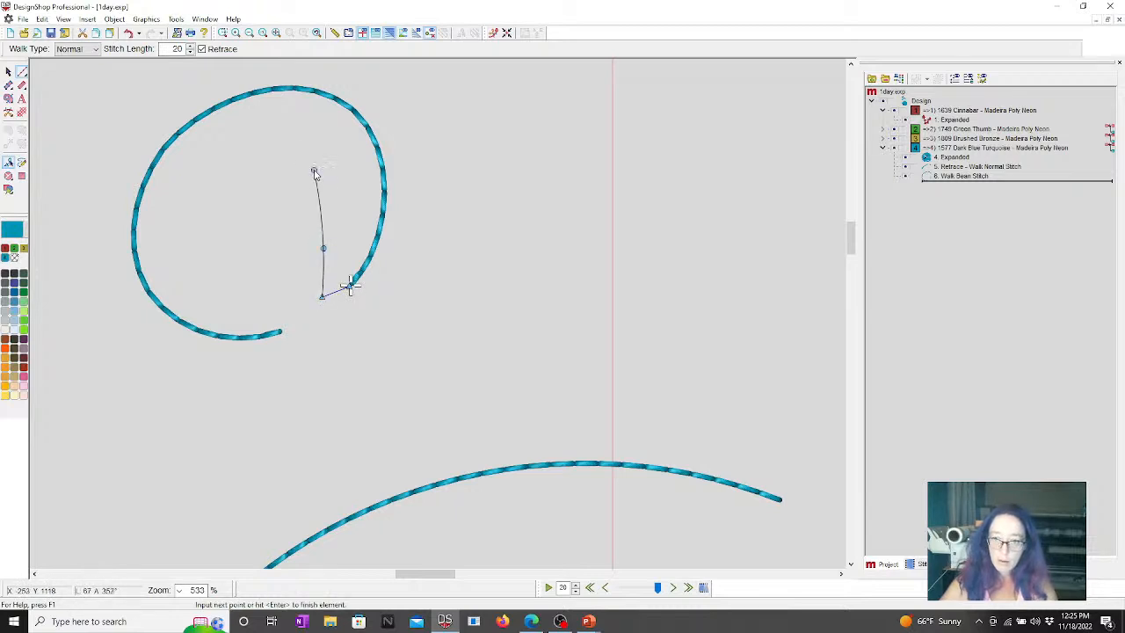
pyautogui.click(284, 134)
pyautogui.press('Return')
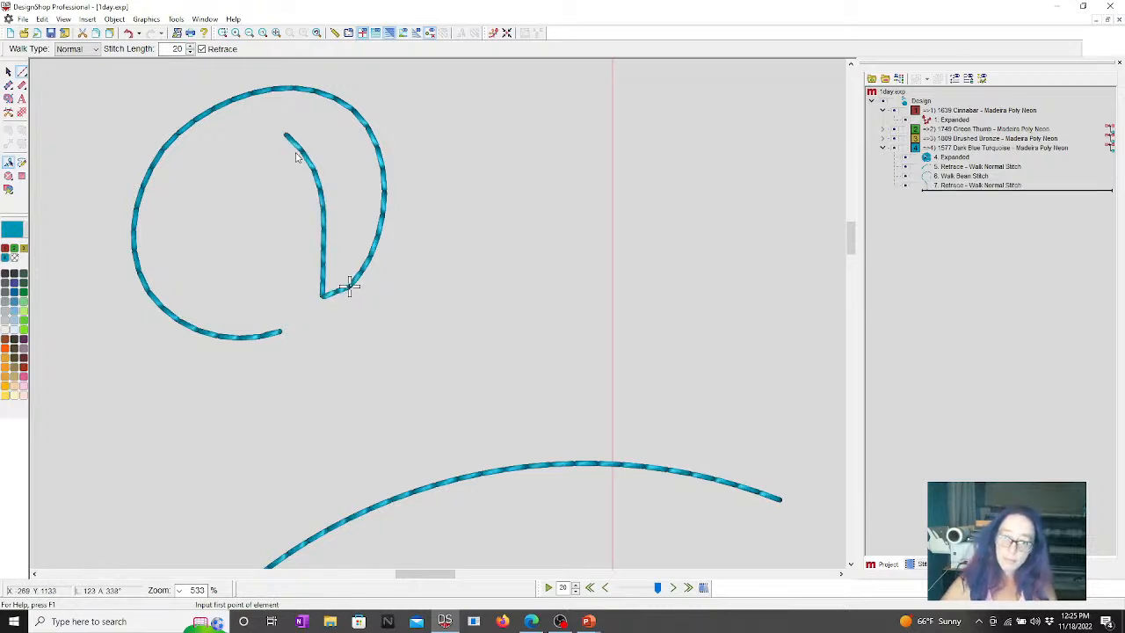
pyautogui.press('Escape')
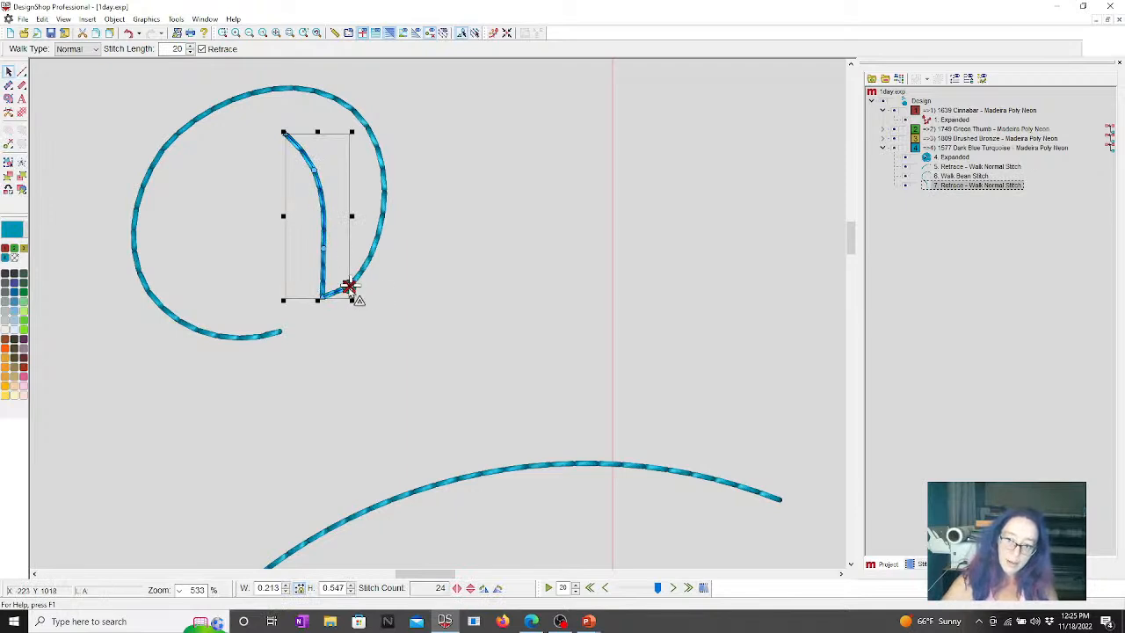
# Draw a second retraced Normal walk stitch curving up inside the loop, then move its start point toward the first inner line's base, making it about 0.29 wide.
pyautogui.click(22, 72)
pyautogui.click(350, 287)
pyautogui.click(310, 311)
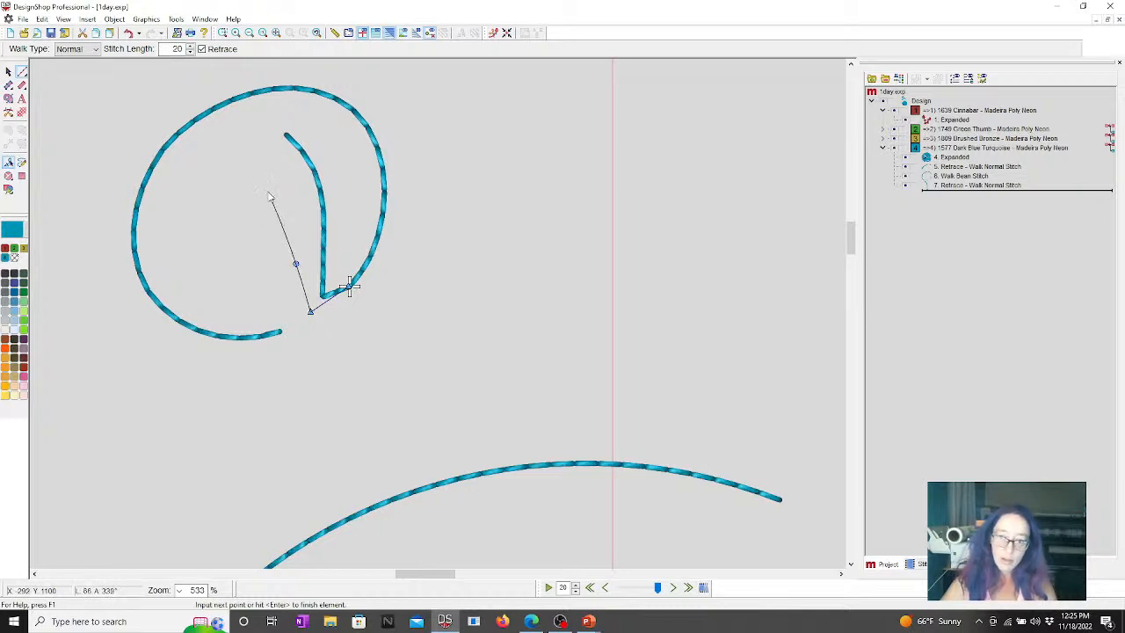
pyautogui.click(268, 192)
pyautogui.click(239, 156)
pyautogui.press('Return')
pyautogui.press('Escape')
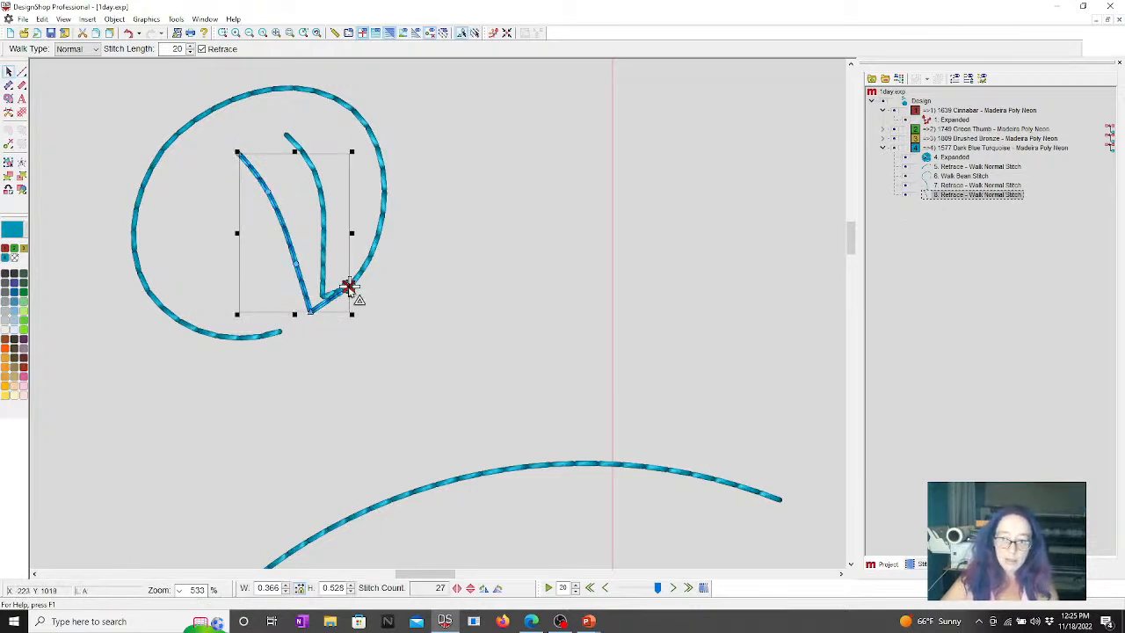
pyautogui.moveTo(349, 287); pyautogui.dragTo(325, 301)
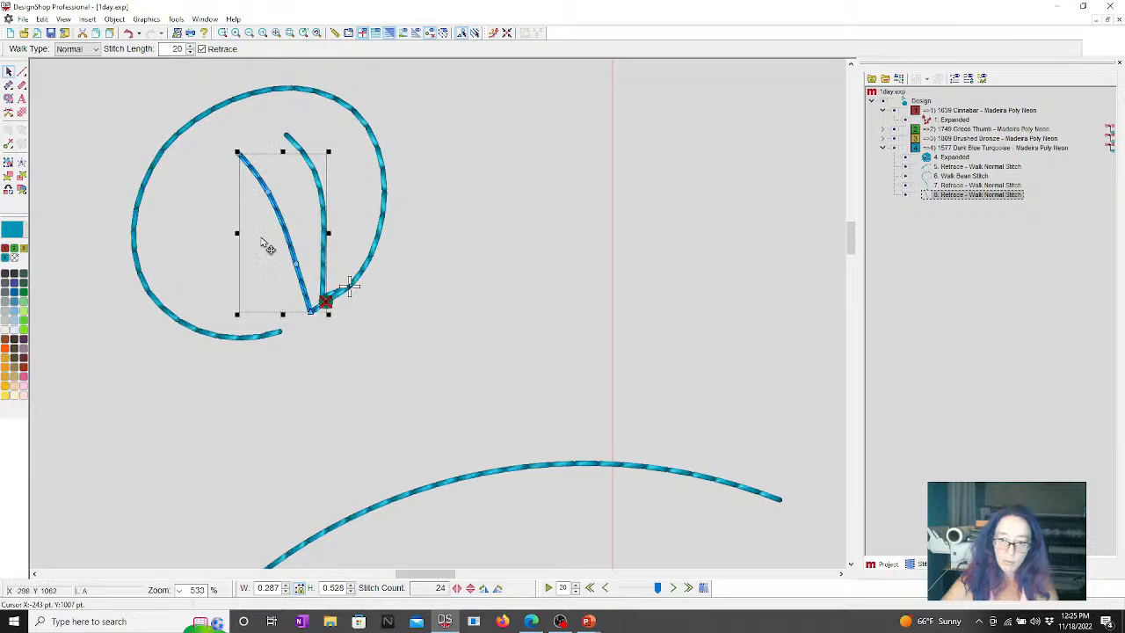
# Draw a third retraced Normal walk stitch about 0.48 wide and 0.43 high from the shared base, curving up inside the loop's far side.
pyautogui.click(23, 72)
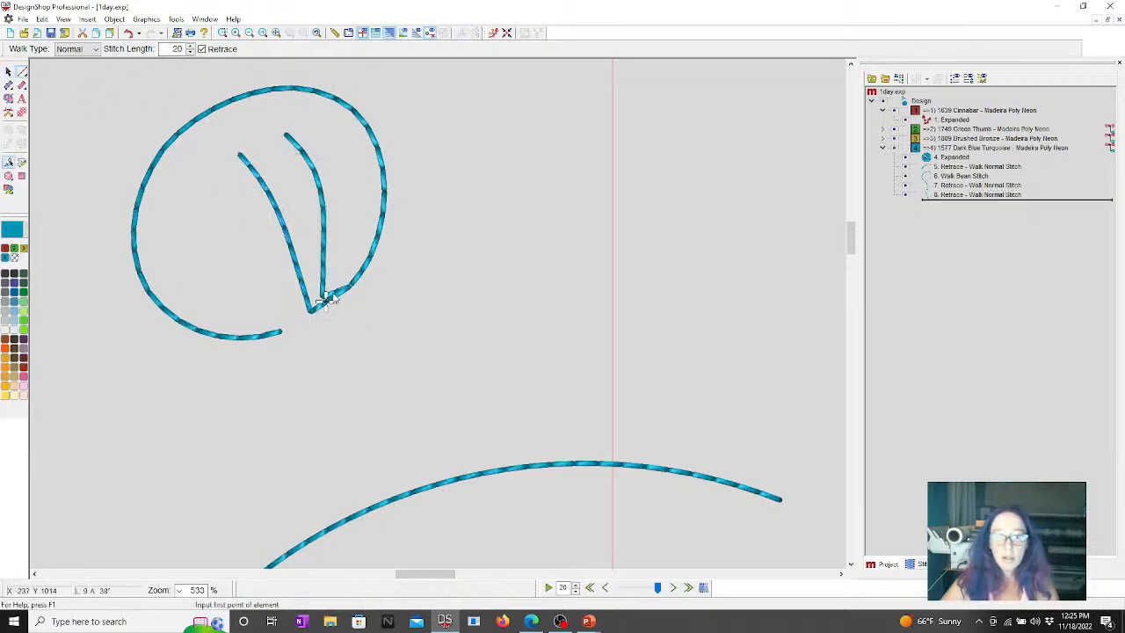
pyautogui.click(325, 303)
pyautogui.click(295, 320)
pyautogui.rightClick(246, 294)
pyautogui.rightClick(197, 235)
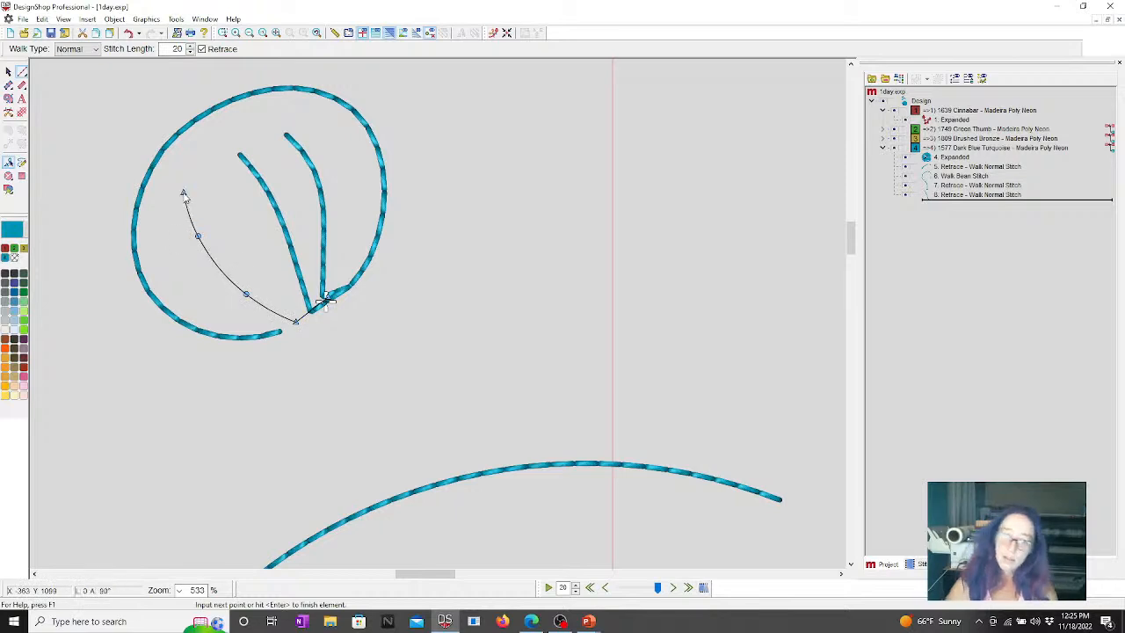
pyautogui.press('Return')
pyautogui.press('Escape')
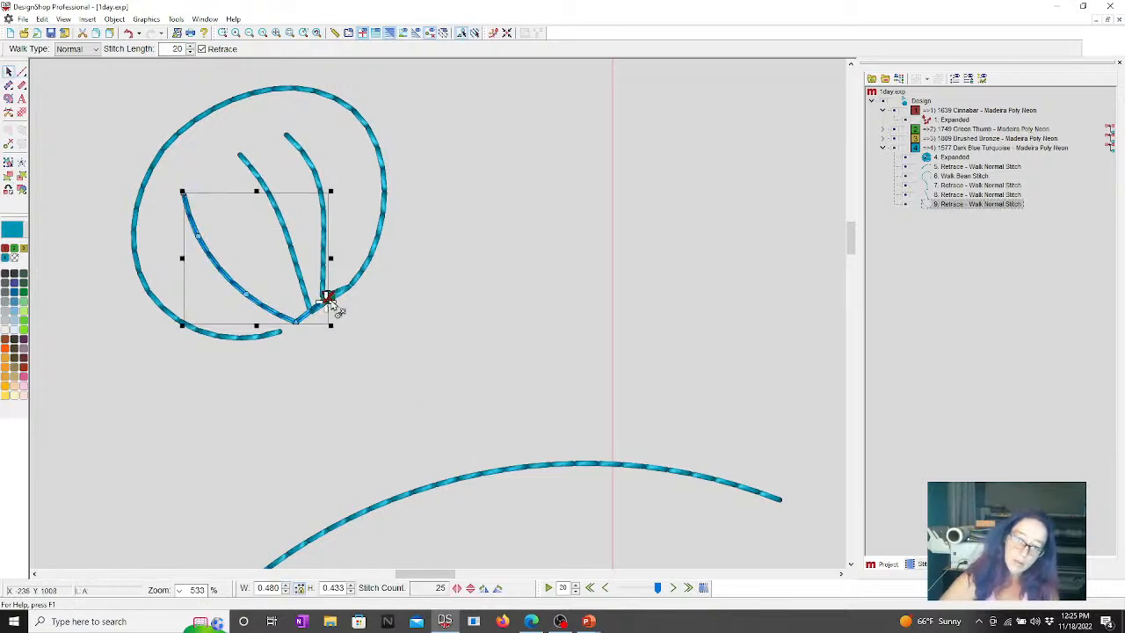
# Draw a rounded closed walk stitch about 0.84 wide and 0.84 high below the loop, starting from the base of the inner lines.
pyautogui.click(19, 72)
pyautogui.click(328, 297)
pyautogui.click(280, 332)
pyautogui.click(201, 337)
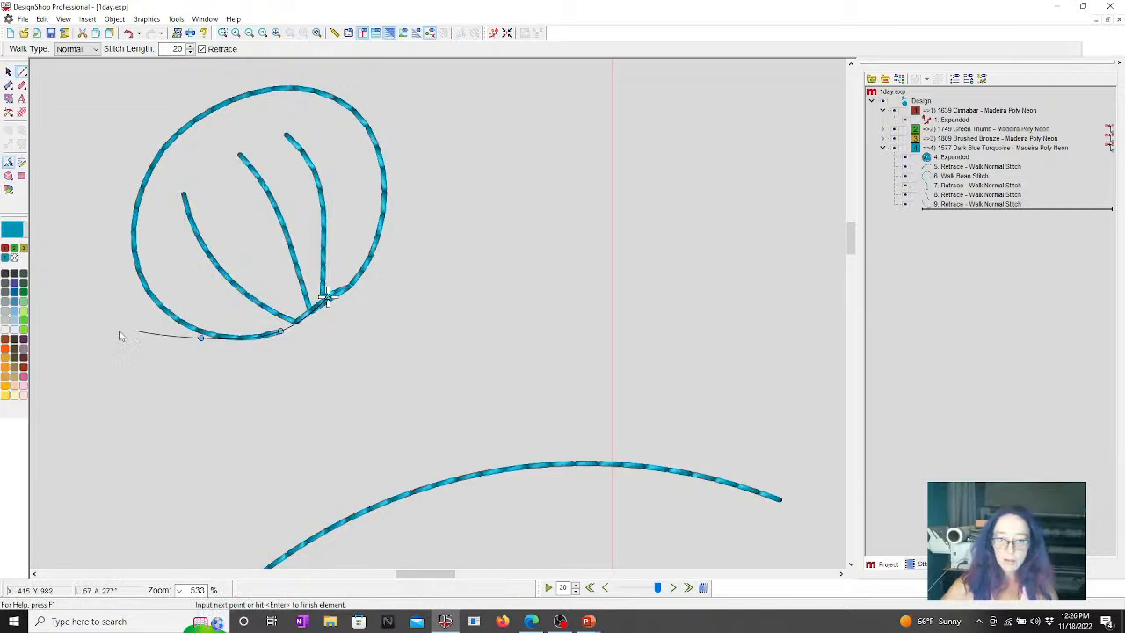
pyautogui.click(96, 364)
pyautogui.click(129, 522)
pyautogui.click(244, 546)
pyautogui.click(324, 460)
pyautogui.click(290, 341)
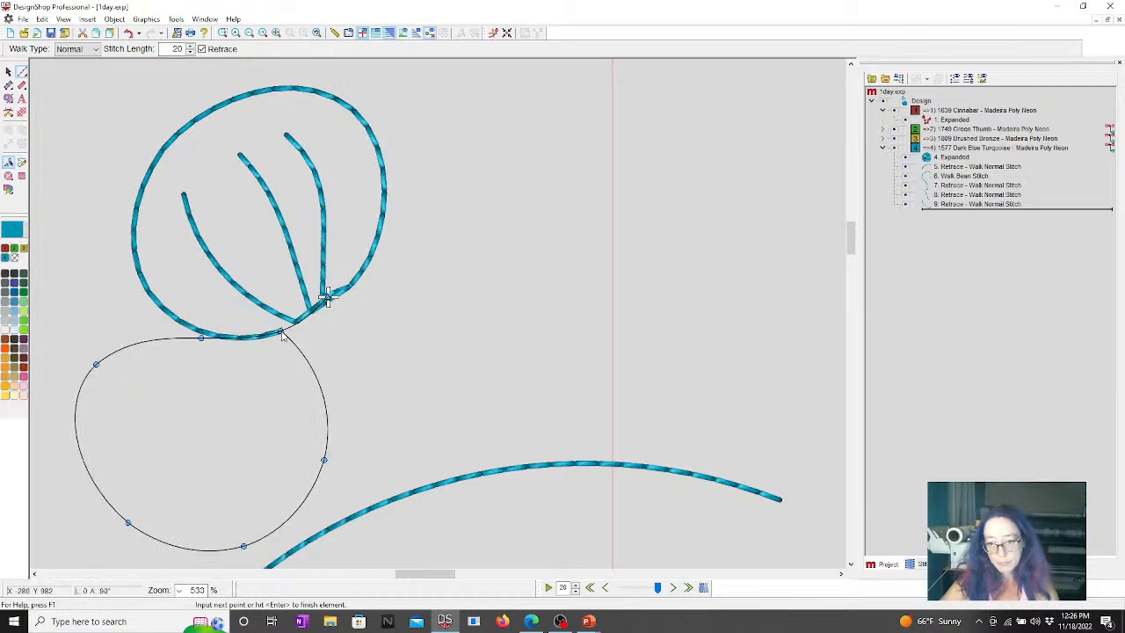
pyautogui.press('Return')
# Change the lower rounded walk stitch to the Bean type, disable its Retrace option and deselect it.
pyautogui.click(79, 48)
pyautogui.click(71, 71)
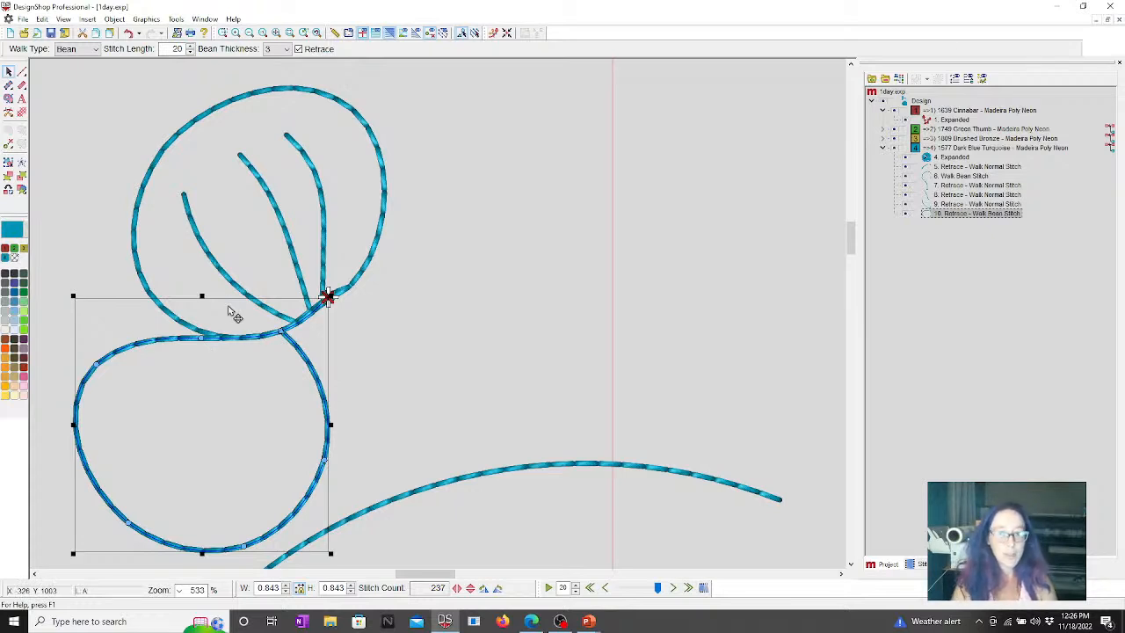
pyautogui.click(297, 49)
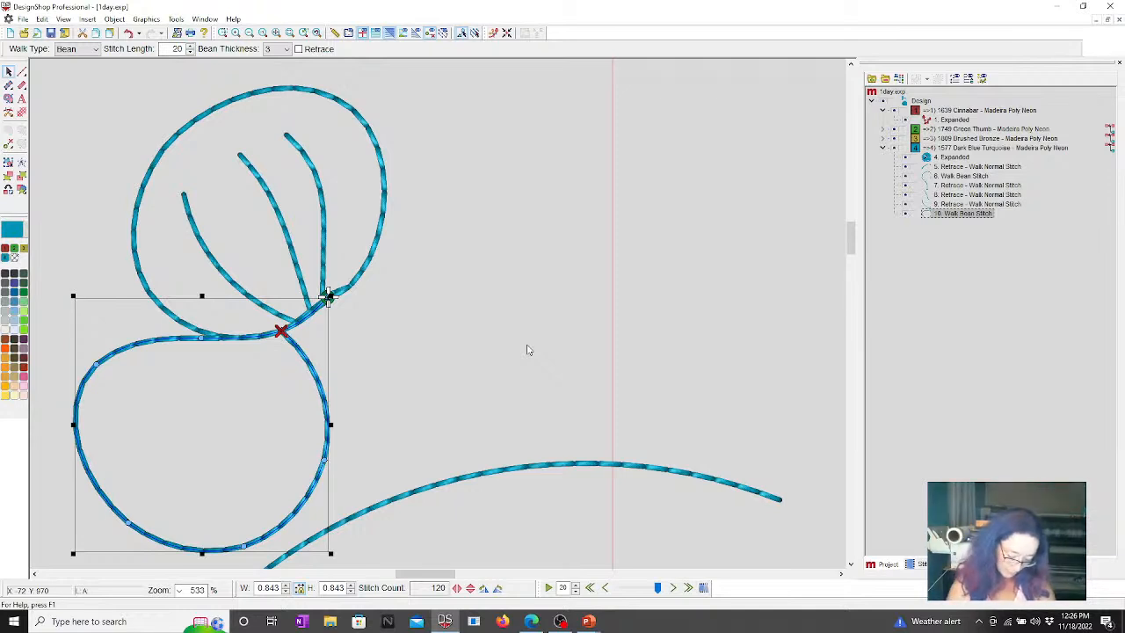
pyautogui.click(78, 274)
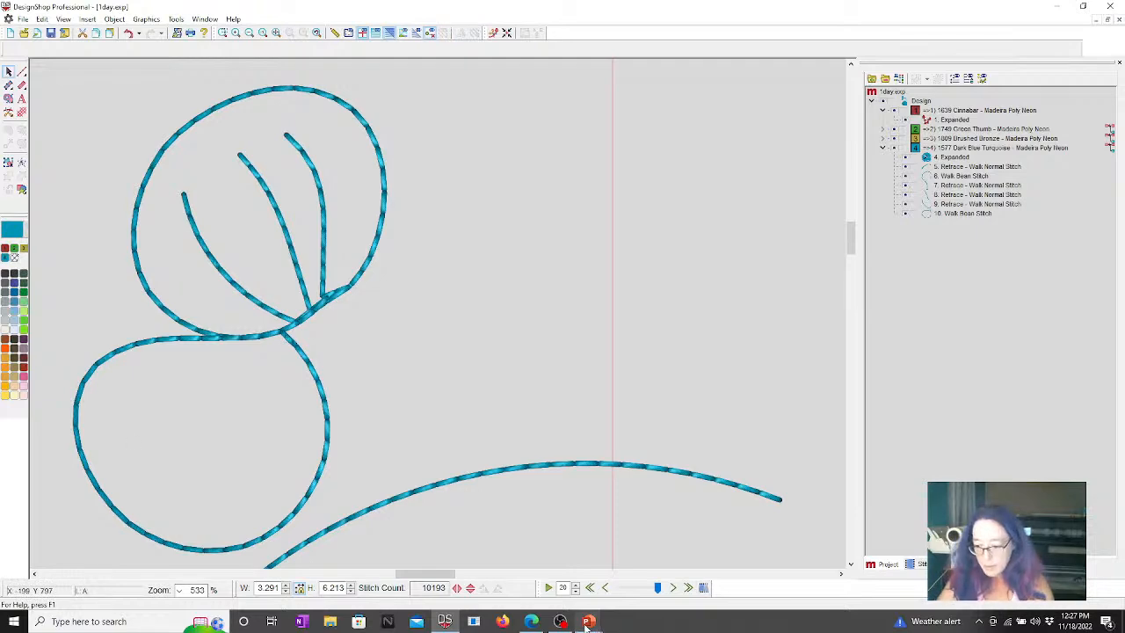
# Switch to the running PowerPoint slide show with the Questions slide.
pyautogui.moveTo(587, 622)
pyautogui.click(589, 575)
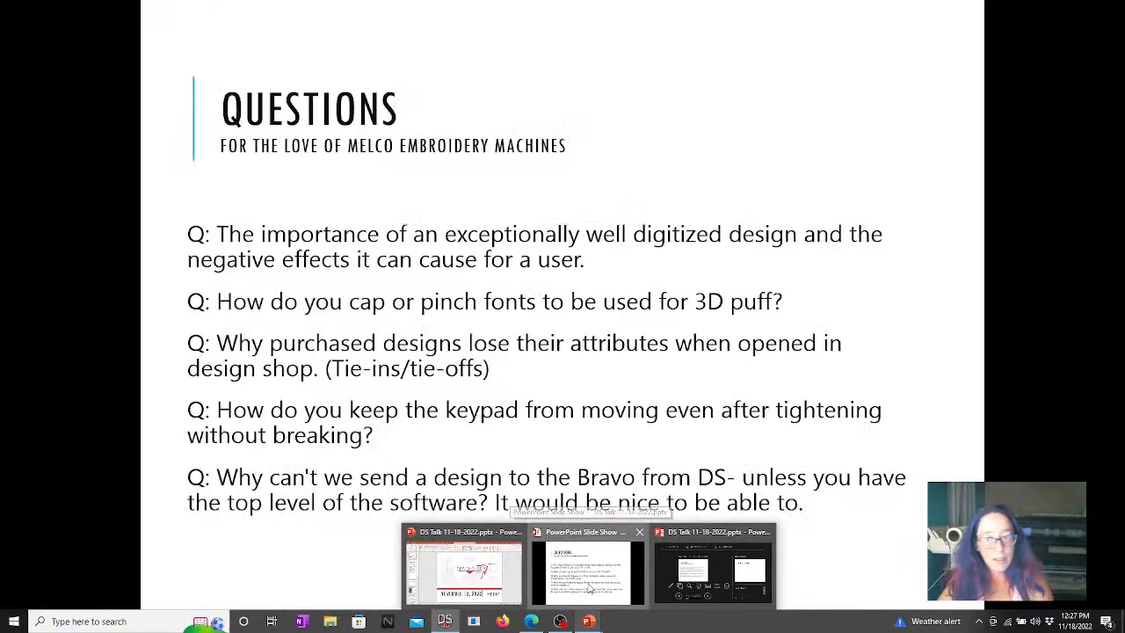